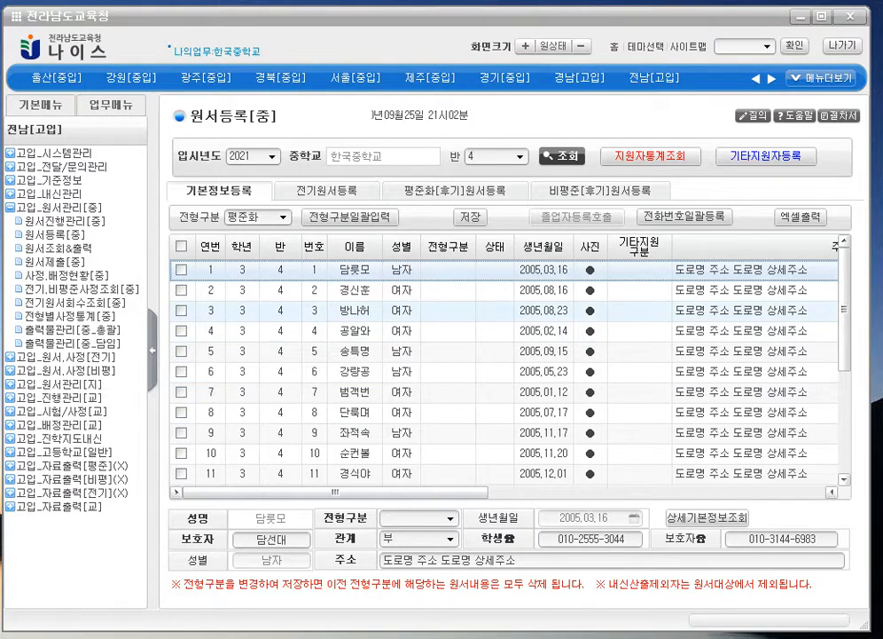
- Compare the first and second students' details by switching between them repeatedly
click(289, 290)
click(282, 275)
click(283, 297)
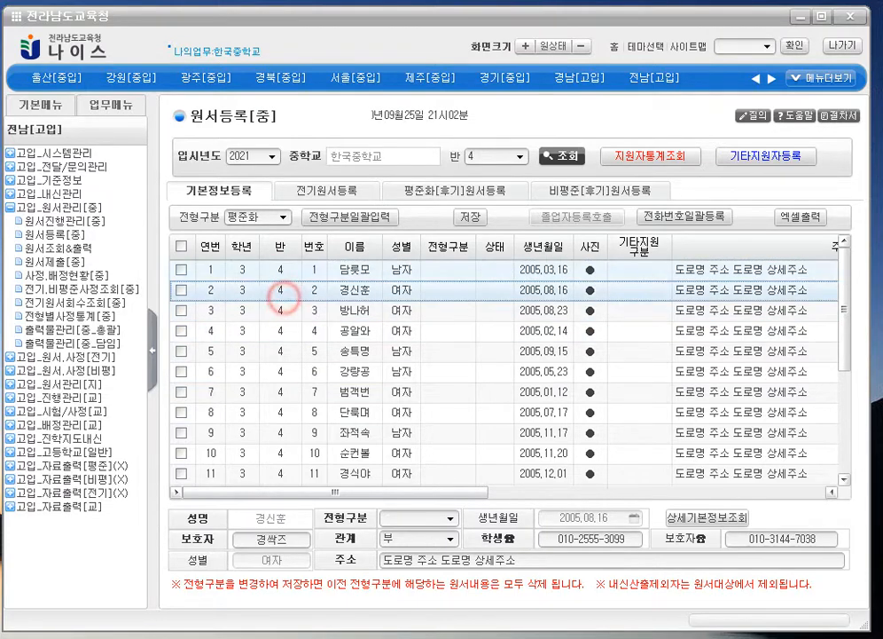
click(278, 271)
click(277, 291)
click(280, 272)
click(281, 289)
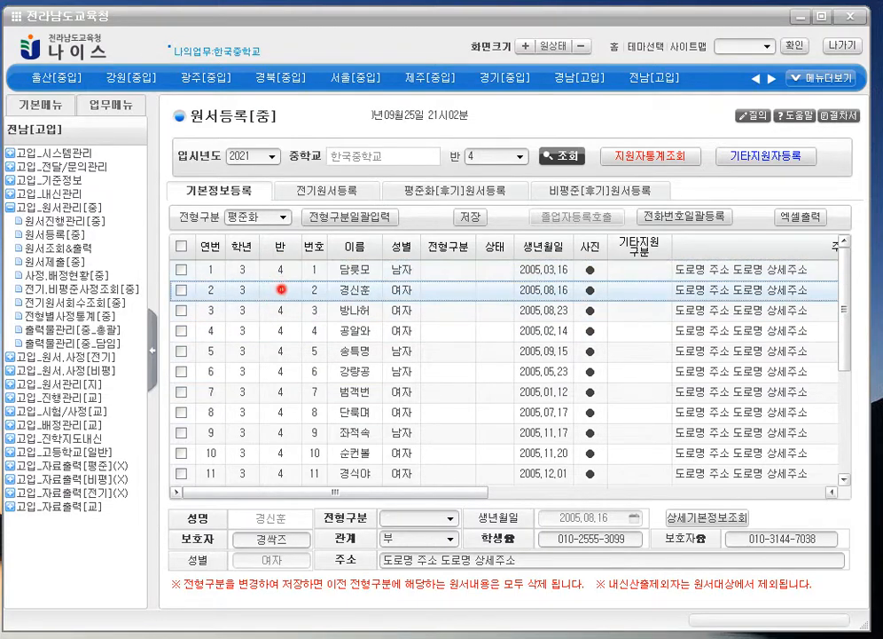
click(287, 269)
click(299, 290)
click(315, 268)
click(314, 290)
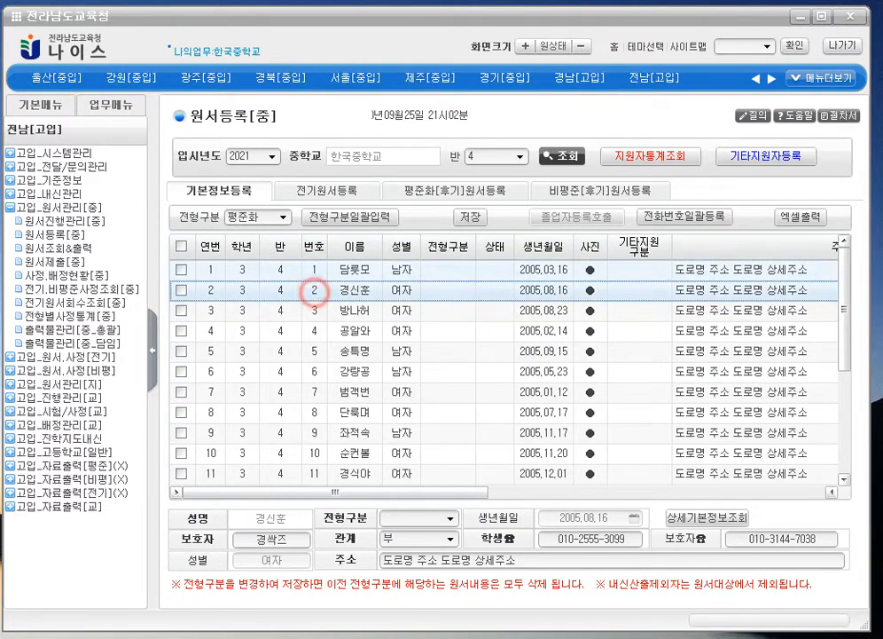
click(312, 267)
click(314, 290)
click(312, 268)
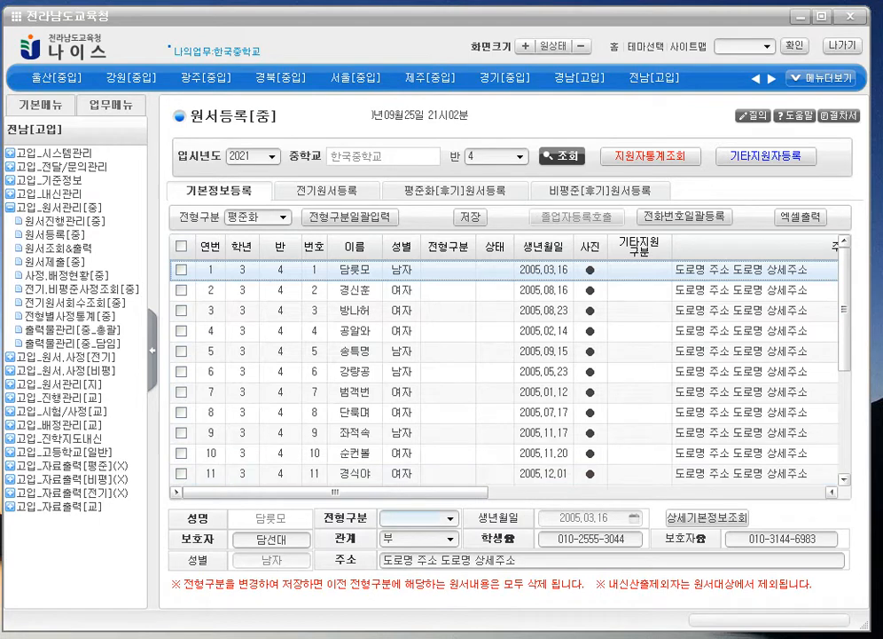
- Set student 1's 전형구분 to 평준화 and save it
click(450, 517)
click(450, 601)
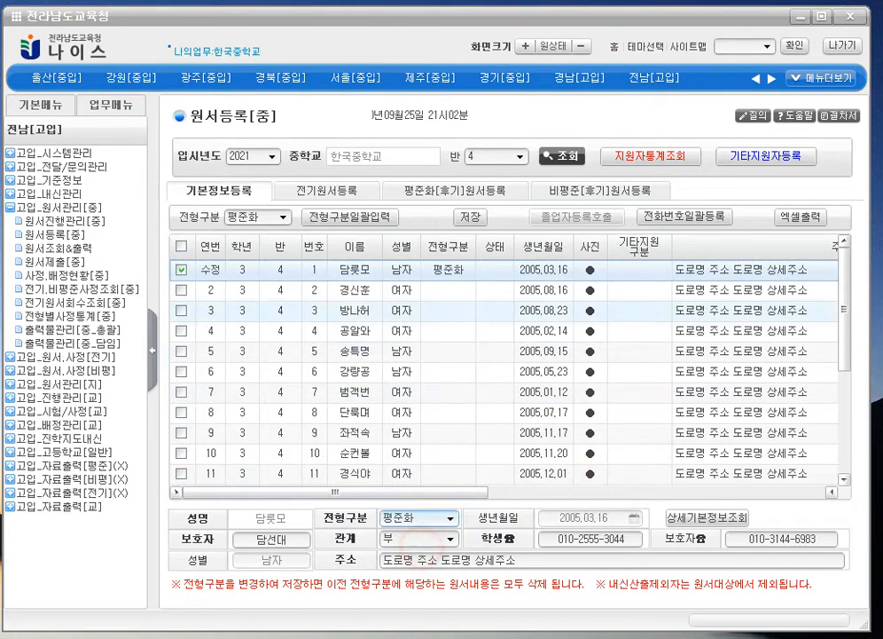
click(470, 217)
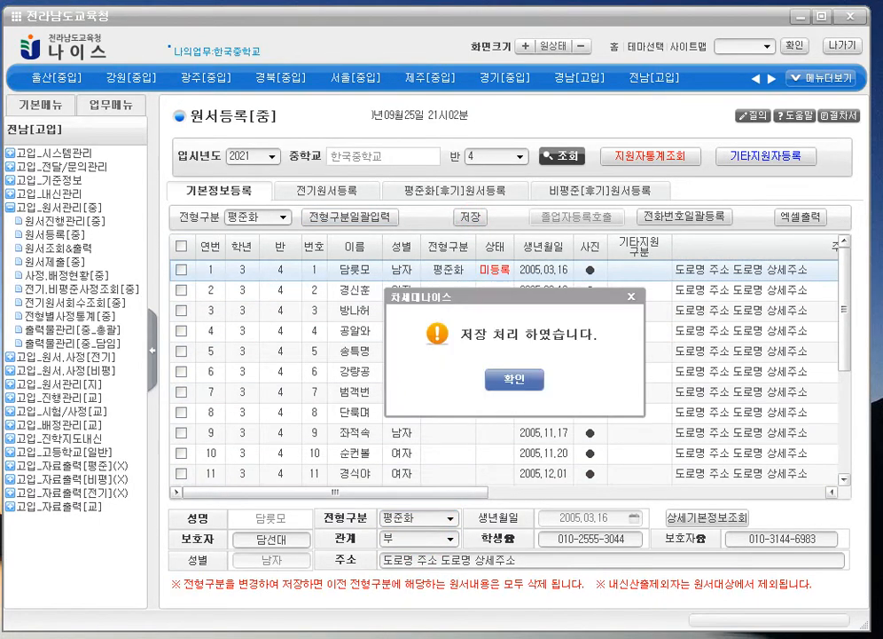
click(506, 379)
- On the 평준화[후기]원서등록 list, fill student 1's 지원학군 with 목포
click(455, 189)
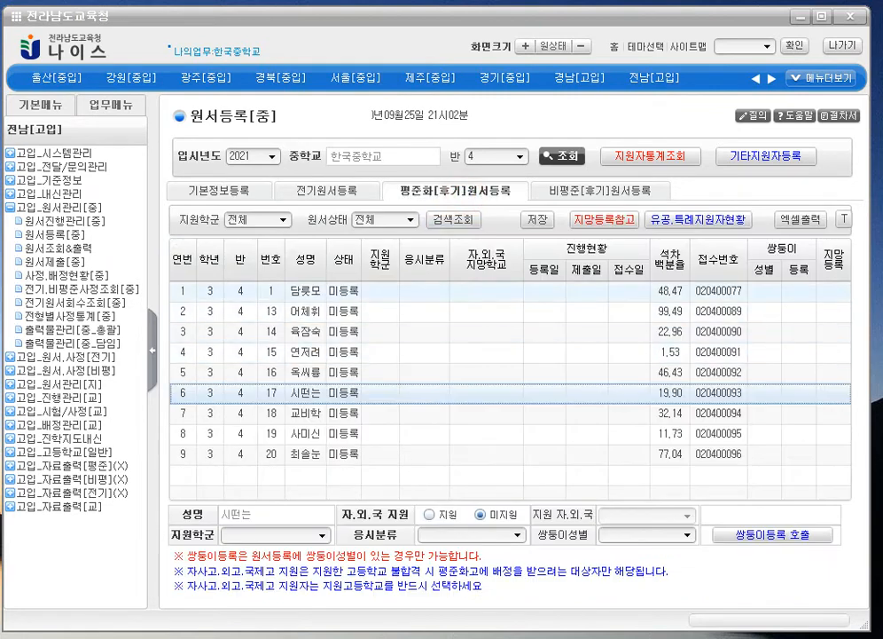
click(404, 290)
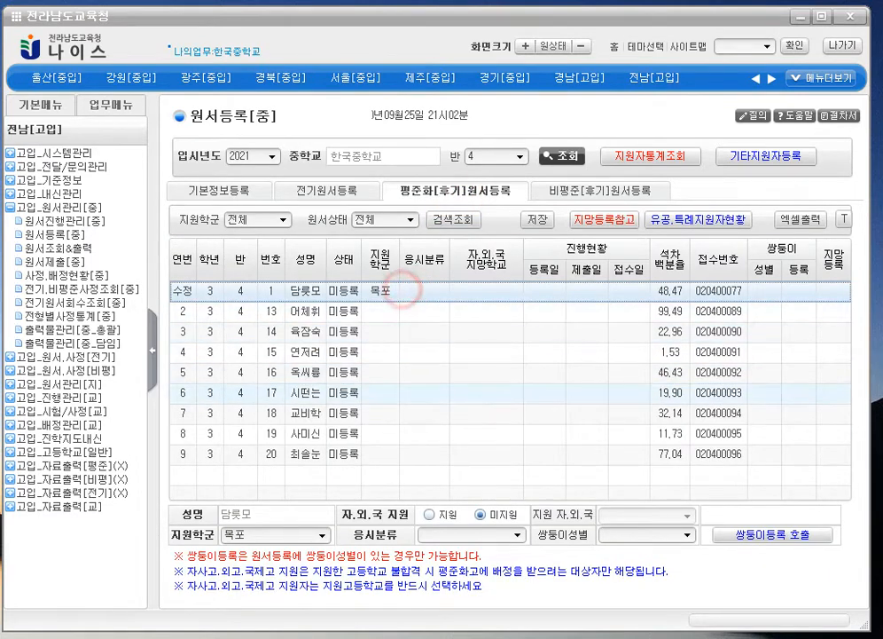
click(517, 535)
click(453, 534)
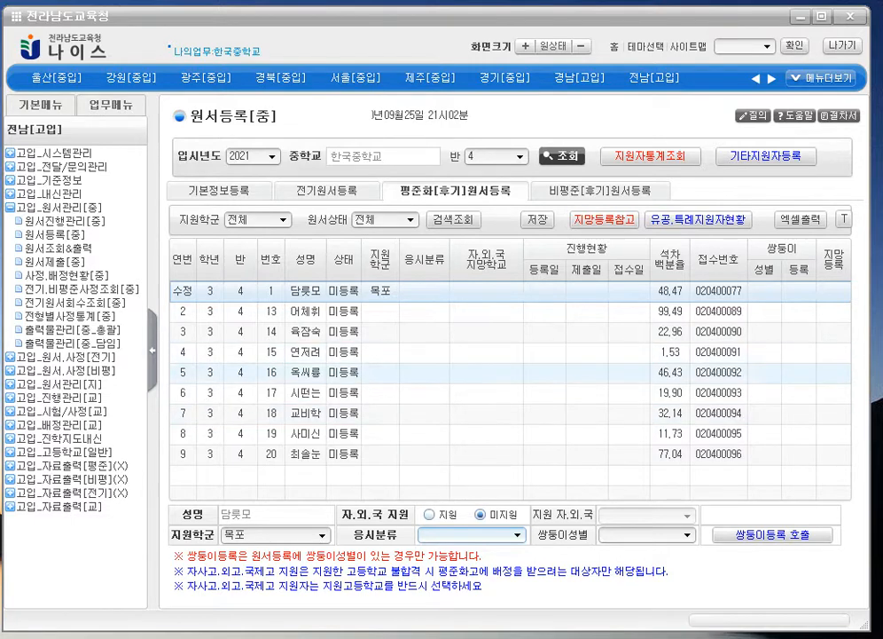
- On 기본정보등록, set students 2 and 3's 전형구분 to 평준화
click(217, 191)
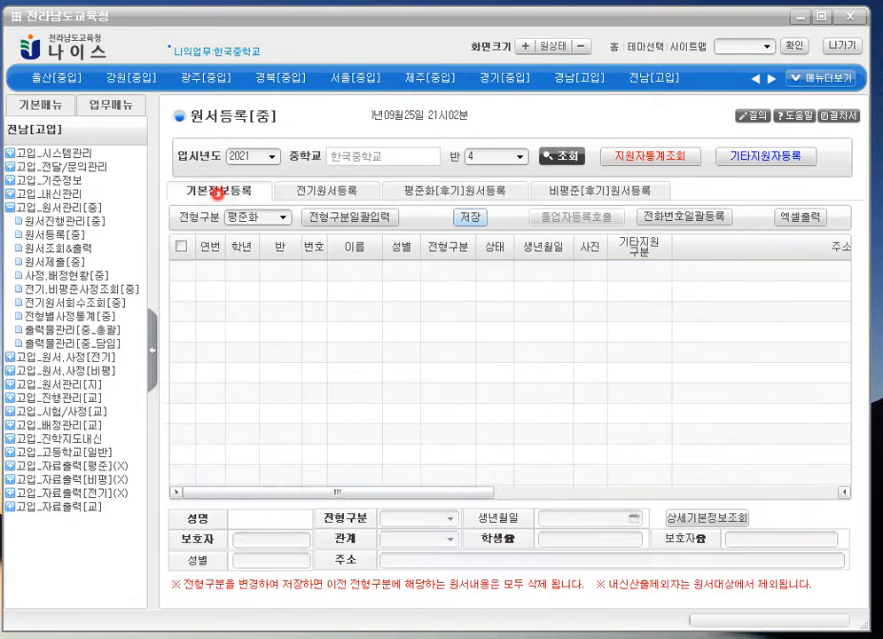
click(414, 290)
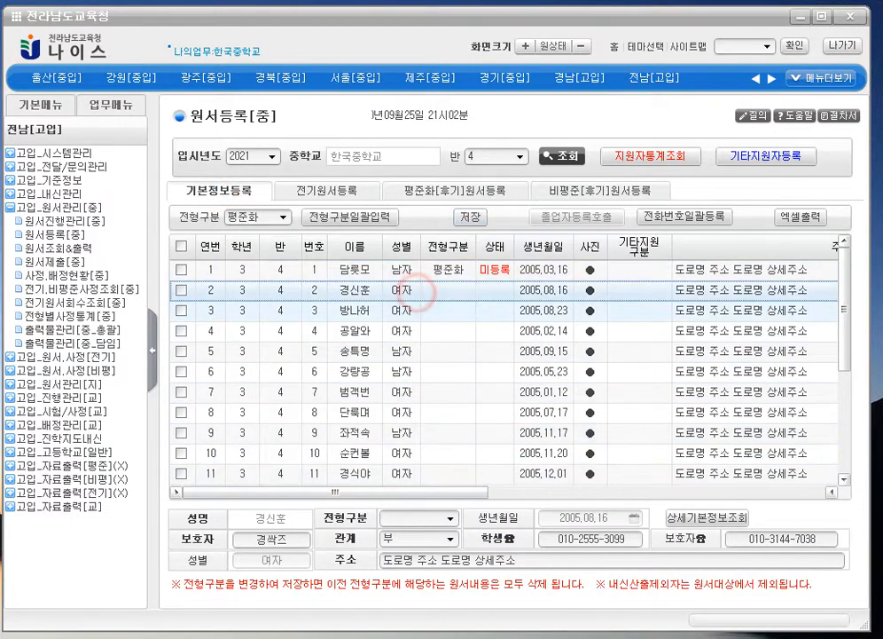
click(450, 517)
click(452, 542)
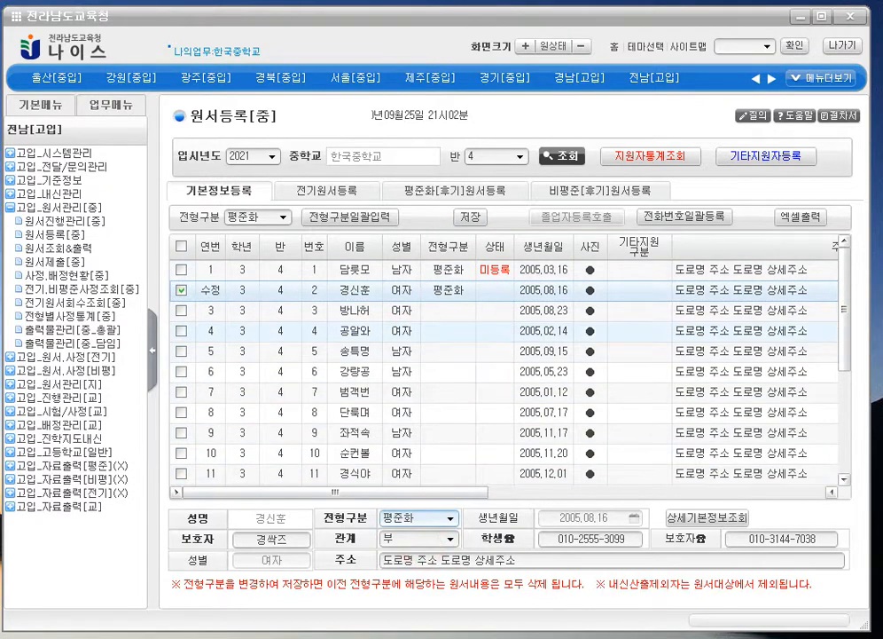
click(434, 317)
click(447, 517)
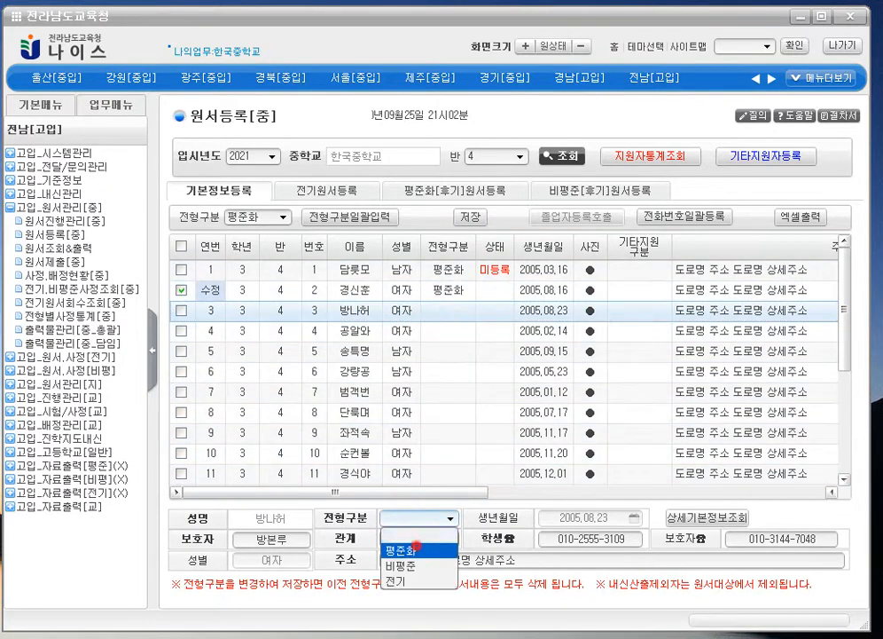
click(450, 544)
- Check every class 4 row, batch-fill 평준화 with 전형구분일괄입력, and save
click(181, 330)
click(182, 351)
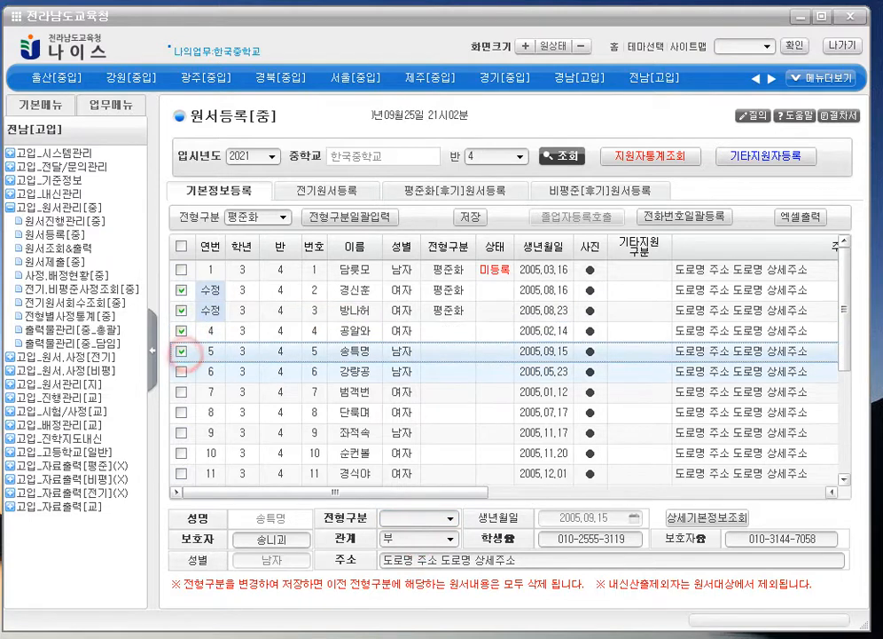
click(182, 371)
click(181, 246)
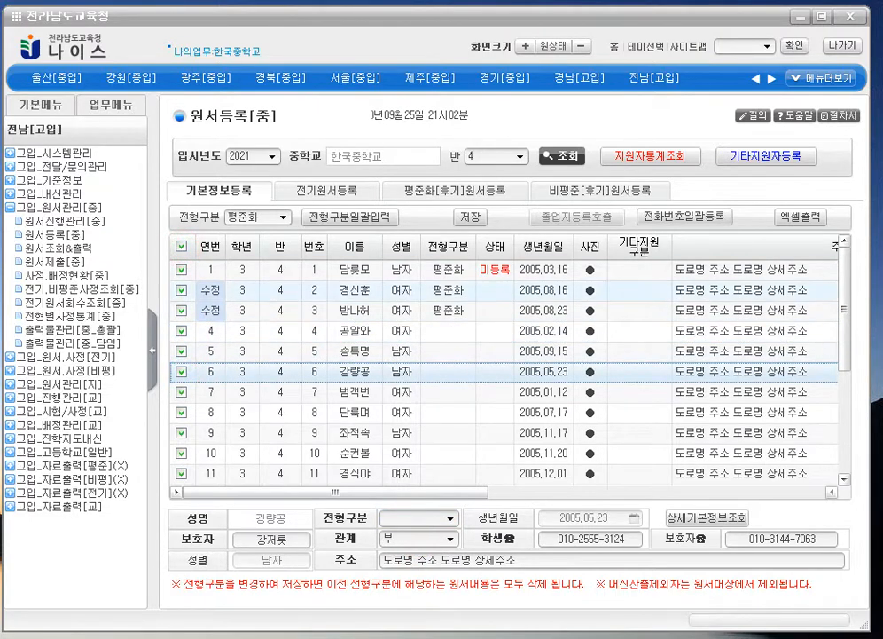
click(180, 246)
click(181, 246)
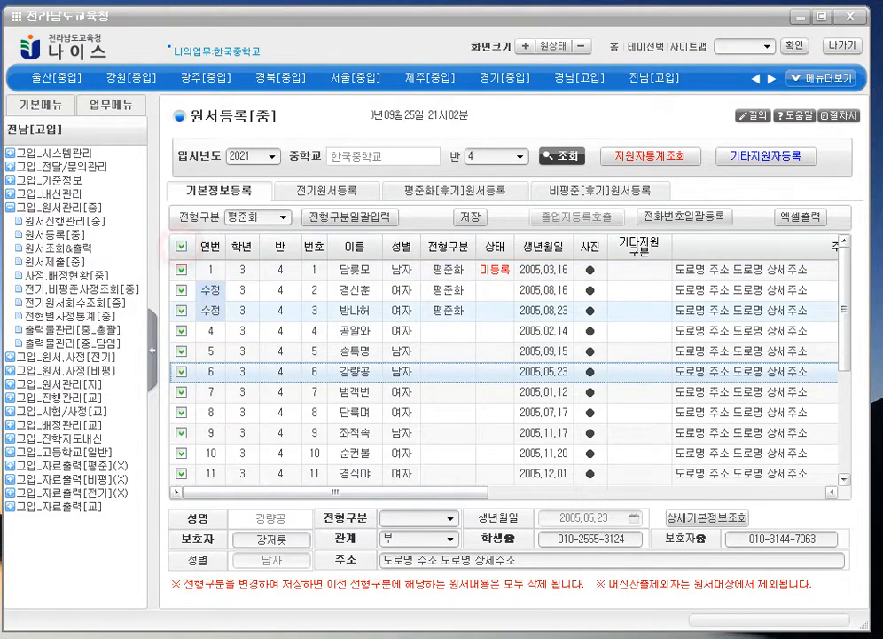
click(350, 216)
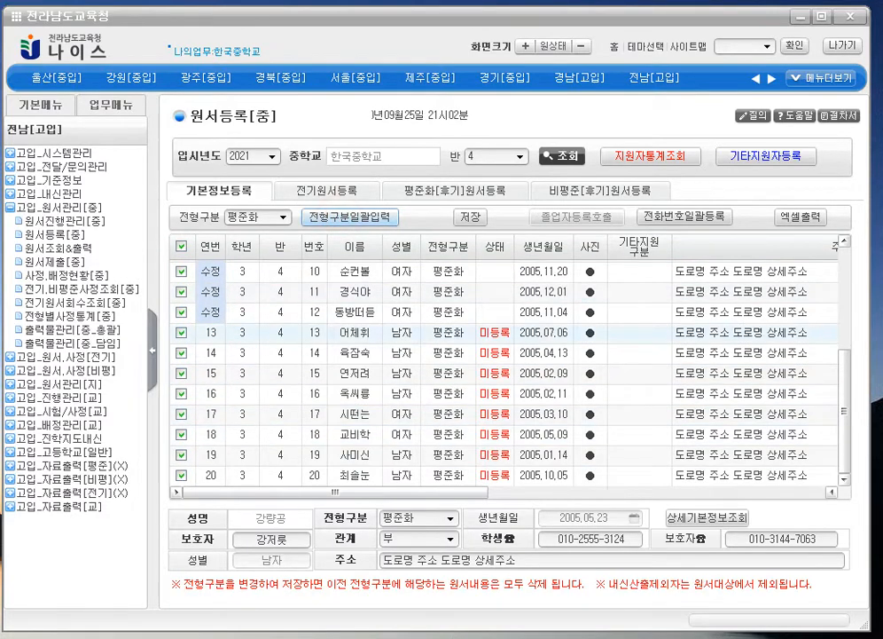
click(470, 216)
click(502, 385)
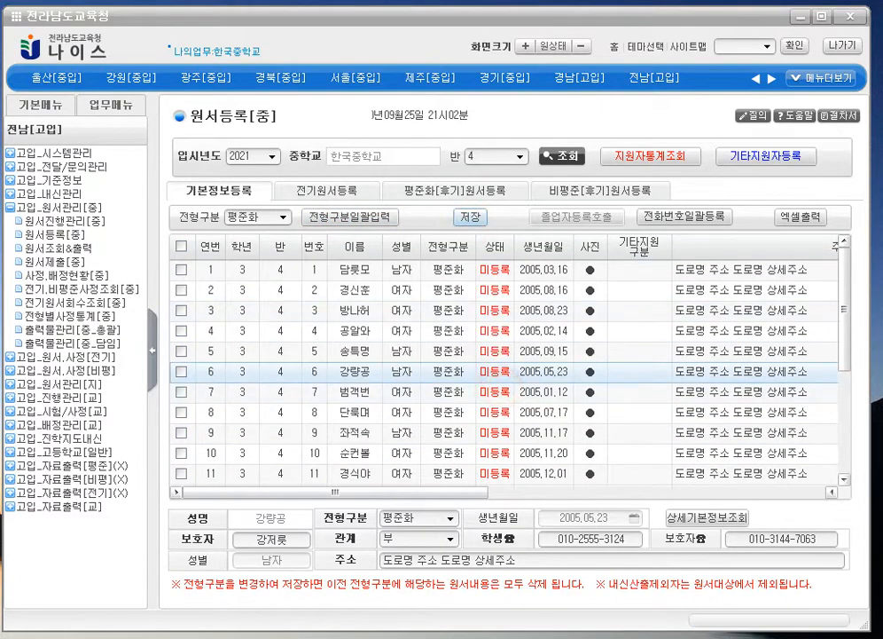
- Open the 평준화[후기]원서등록 list and fill 목포 into district cells for students 8 and 1
click(455, 190)
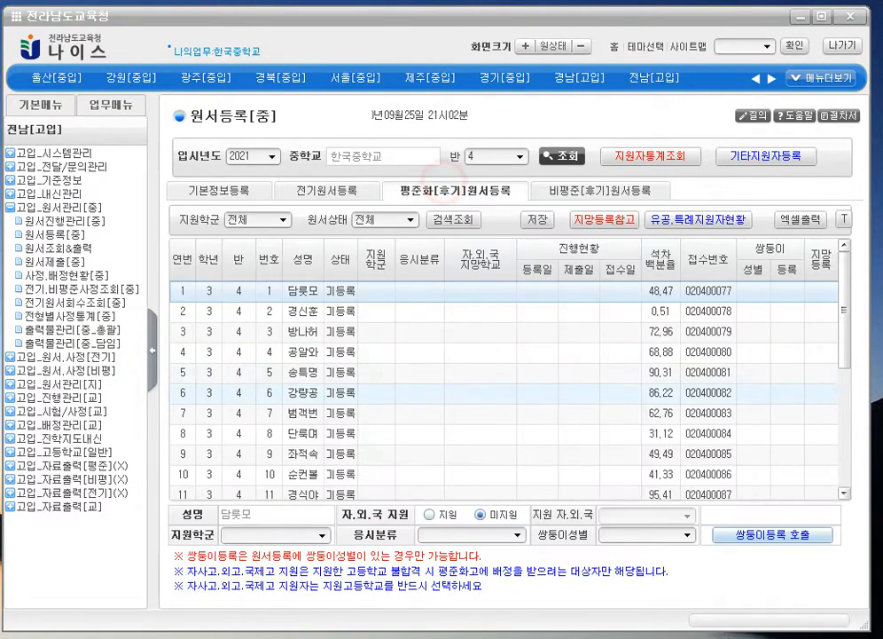
scroll(504, 371, down, 3)
scroll(504, 371, up, 1)
click(336, 285)
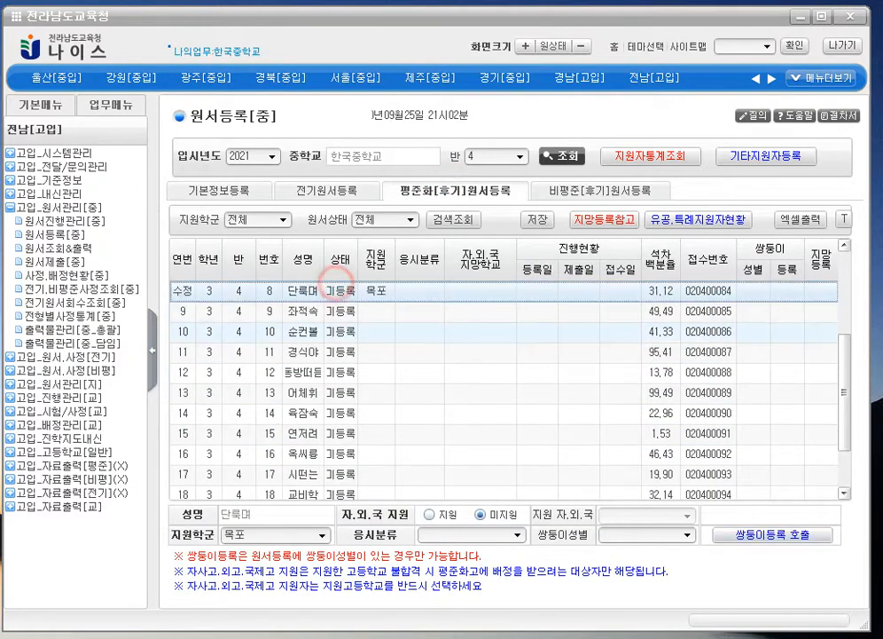
scroll(336, 284, up, 3)
click(342, 291)
- Reload the list with 조회 to discard stray edits, then set student 1's district to 목포
click(562, 156)
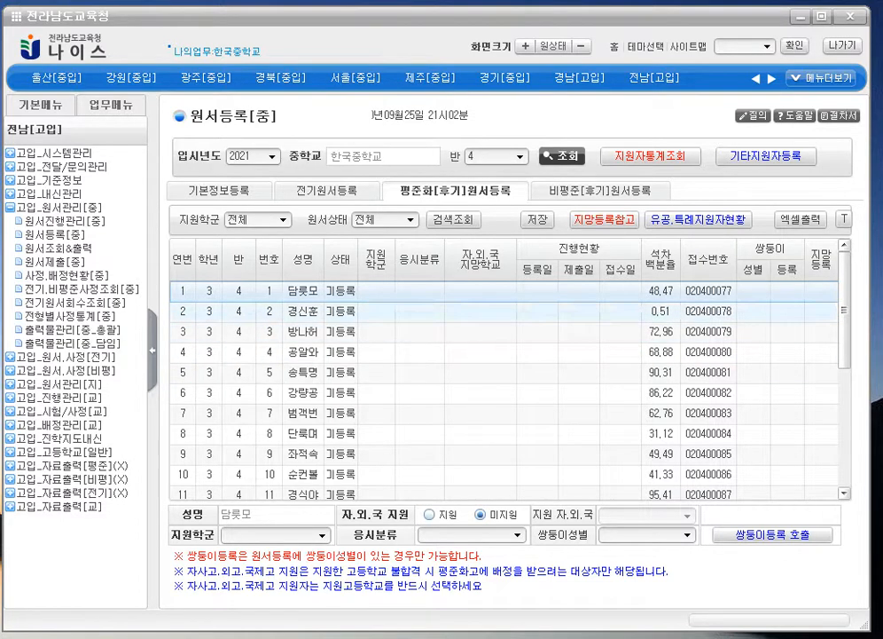
click(383, 298)
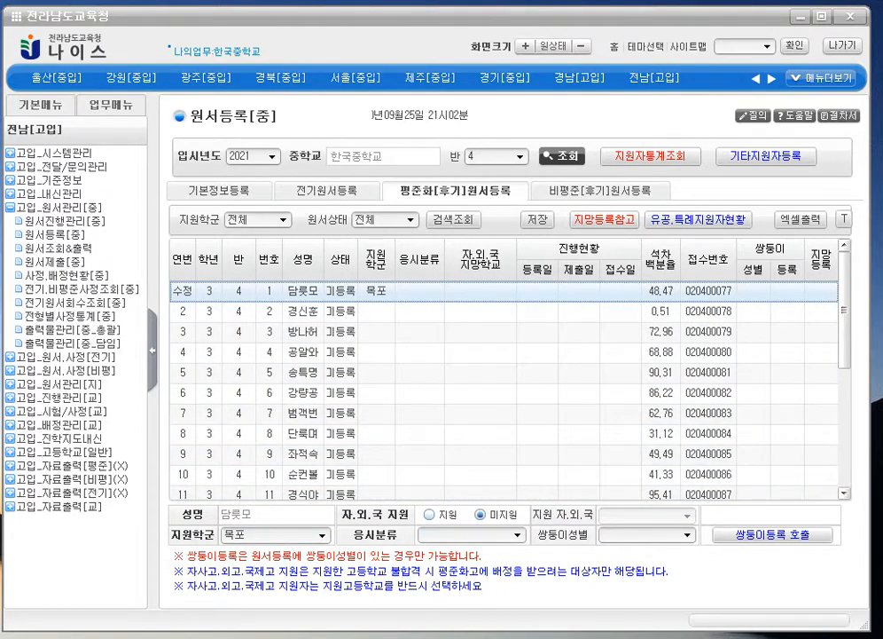
click(495, 515)
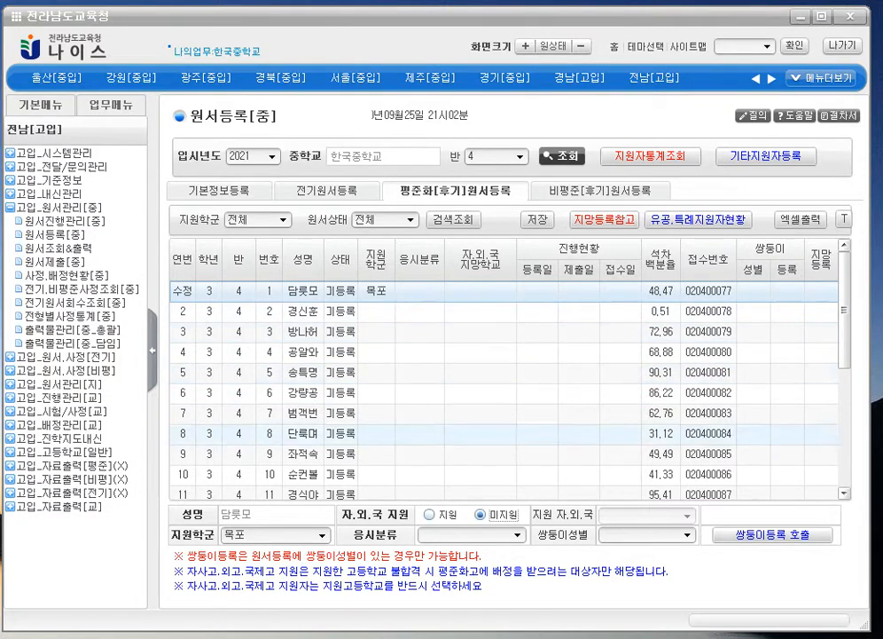
- Register student 1 as a 민족사관고등학교 자.외.국 applicant with 일반지원, and save
click(444, 514)
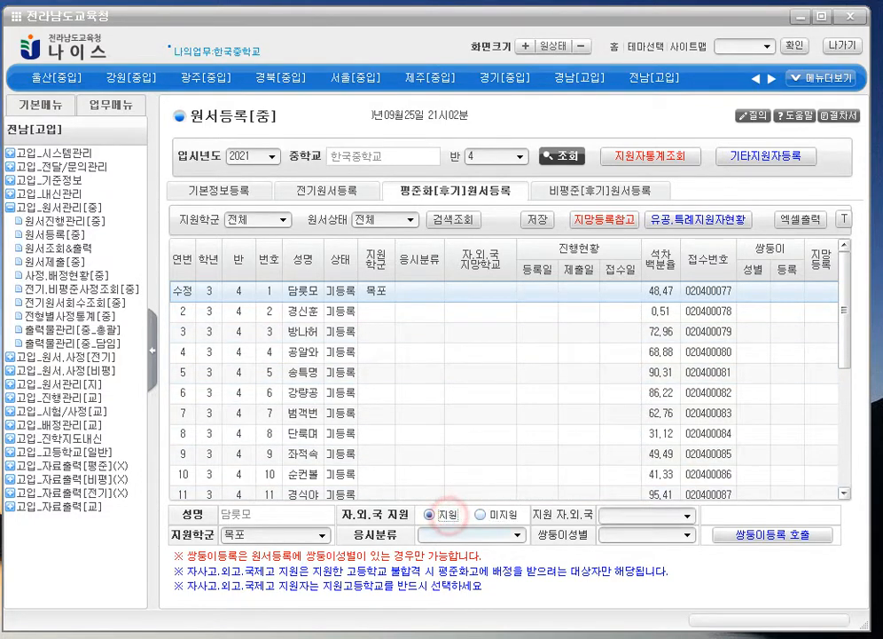
click(688, 516)
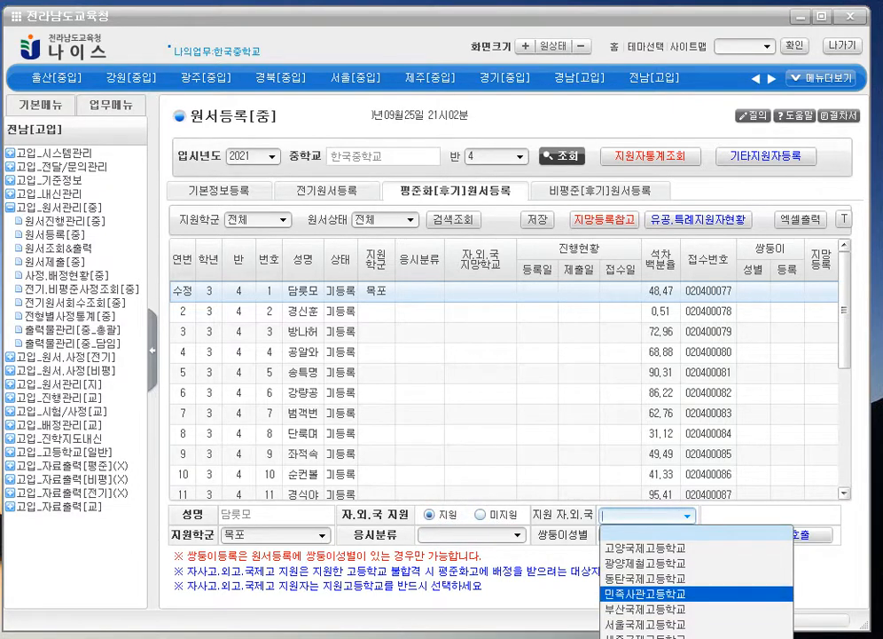
click(661, 592)
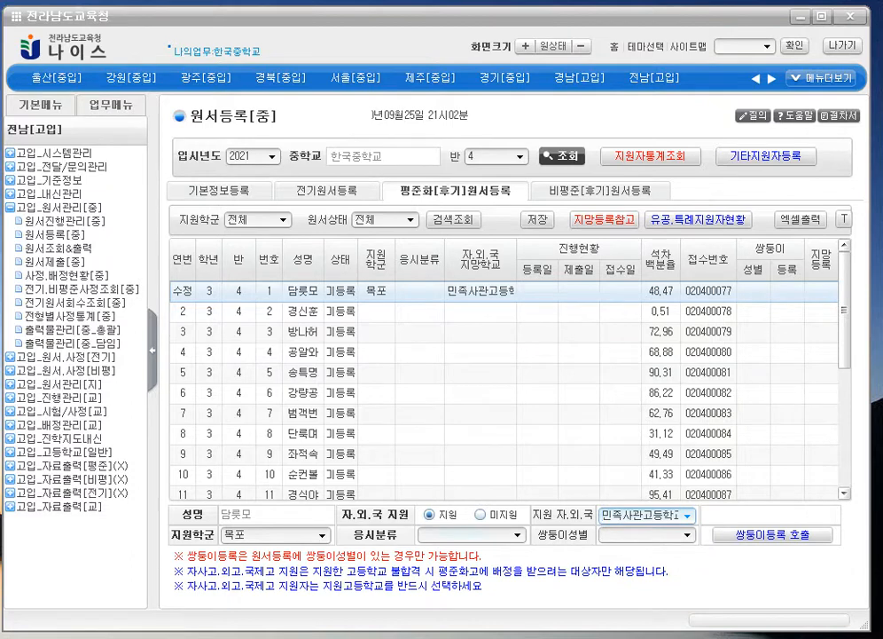
click(518, 535)
click(466, 552)
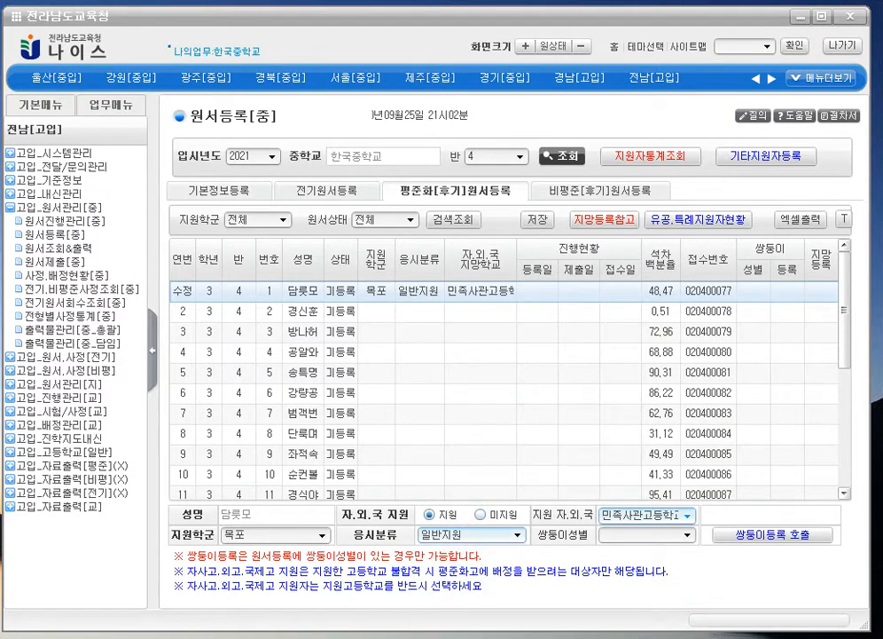
click(538, 219)
key(Return)
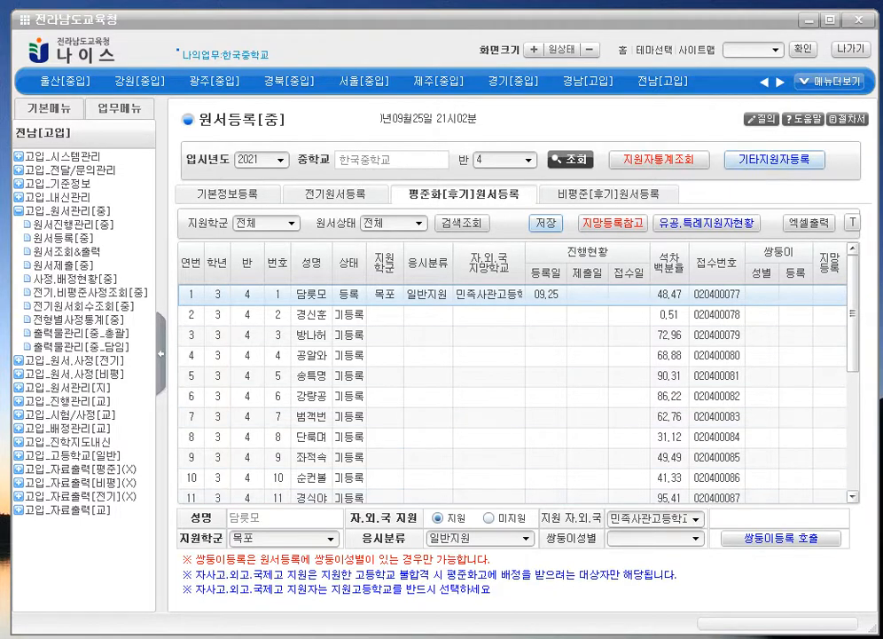
- In 기타지원자등록, set student 4's type to 자사고,외고,국제고 and enter 민사고 as the school
click(776, 159)
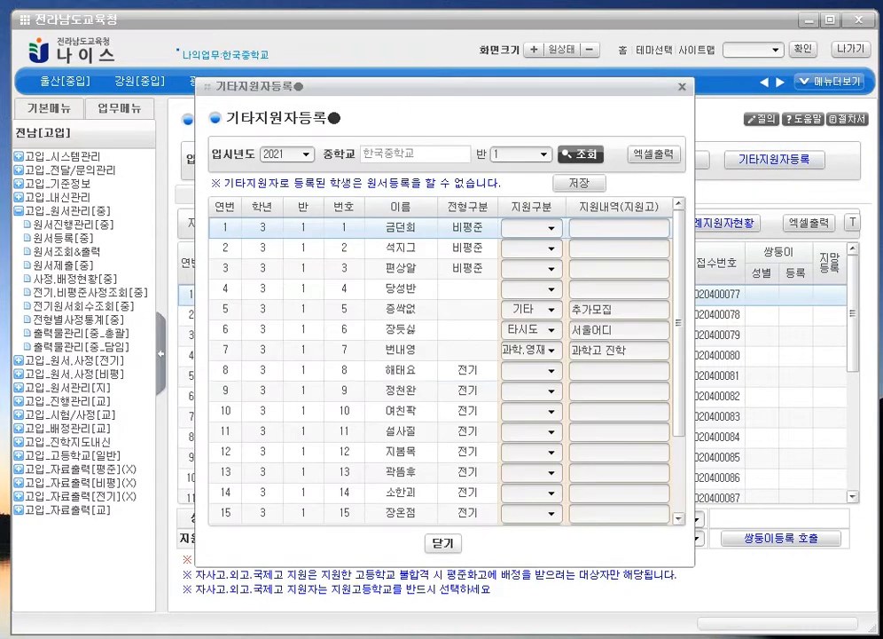
click(553, 289)
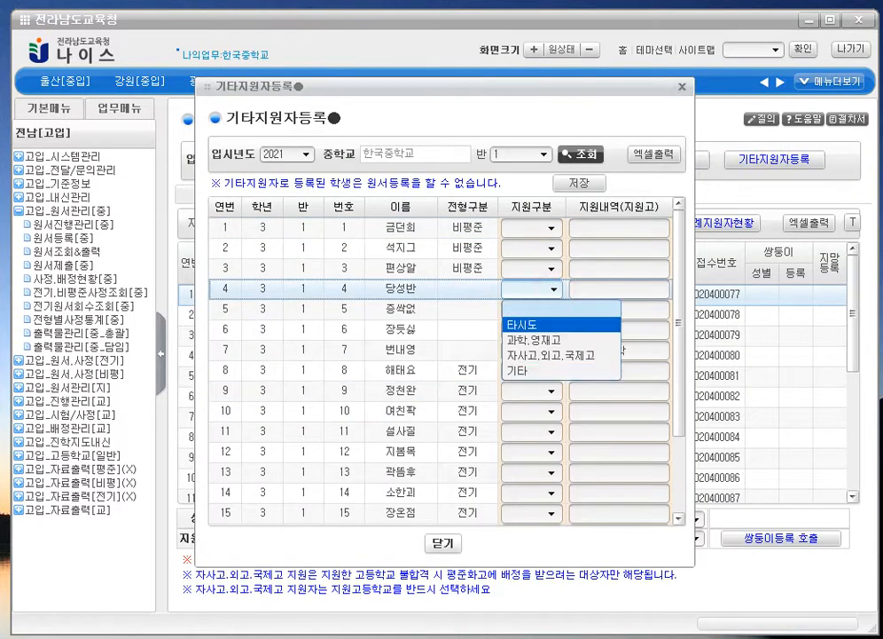
click(621, 354)
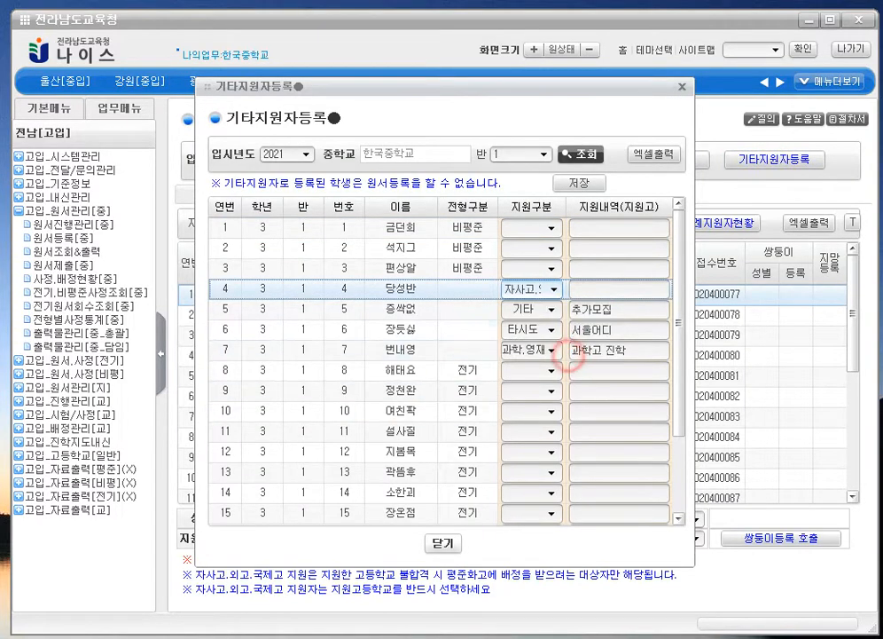
click(636, 288)
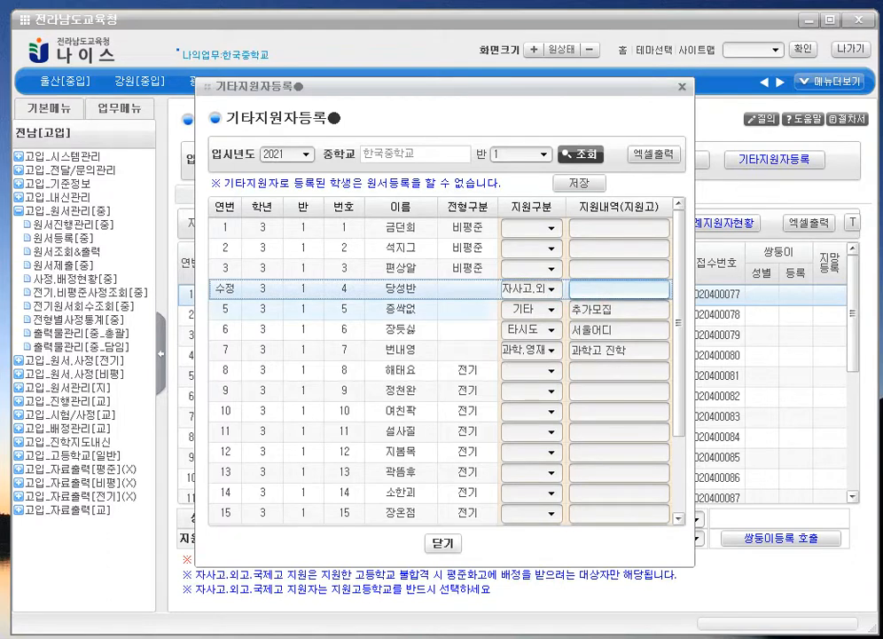
text(서울)
key(BackSpace)
key(BackSpace)
text(세)
text(사고)
click(609, 276)
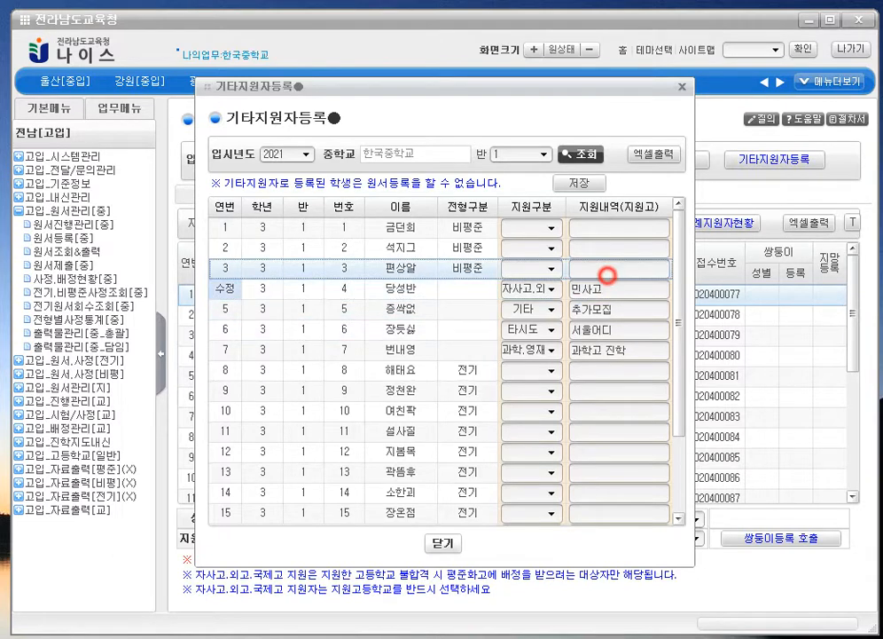
- Save the other-applicant entries and close the 기타지원자등록 window
click(581, 182)
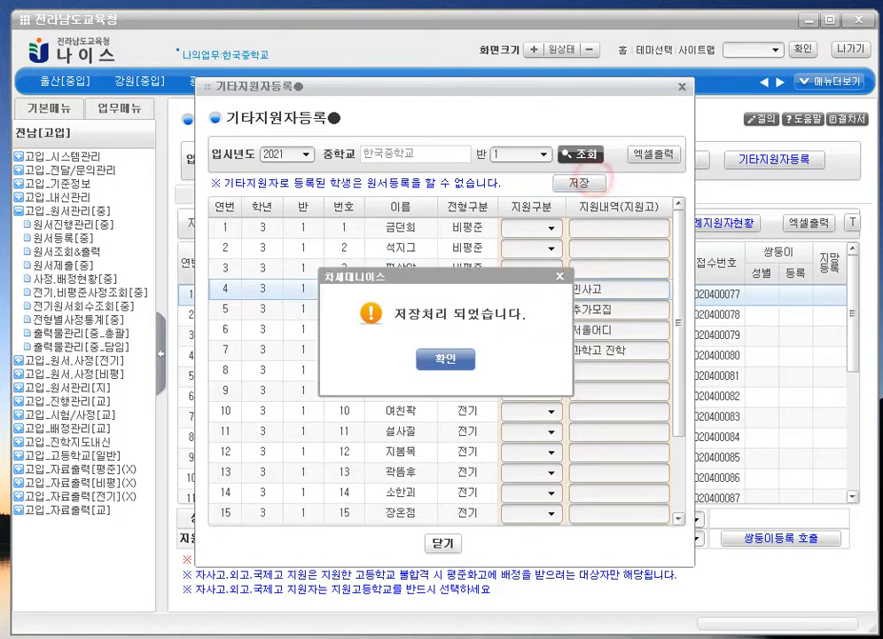
click(446, 359)
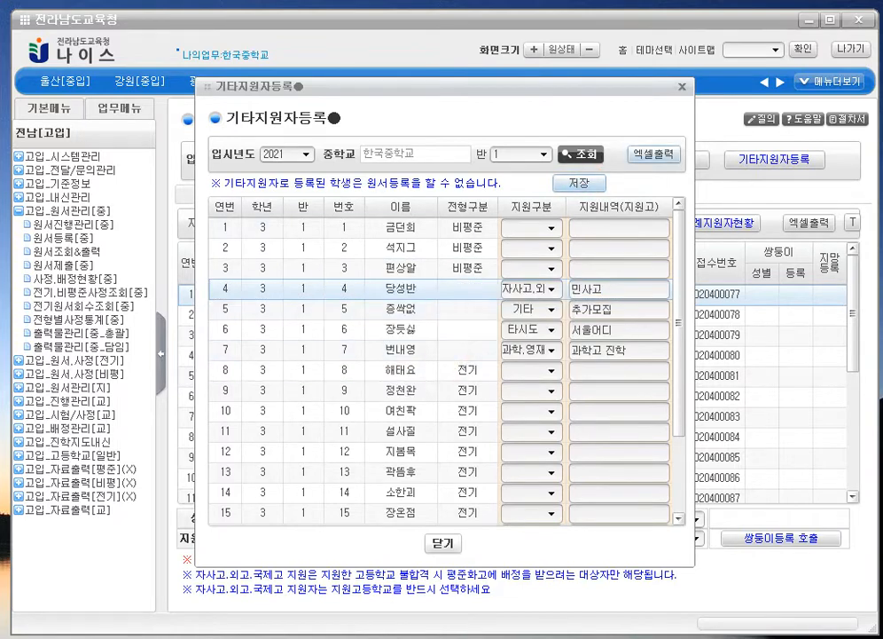
key(Escape)
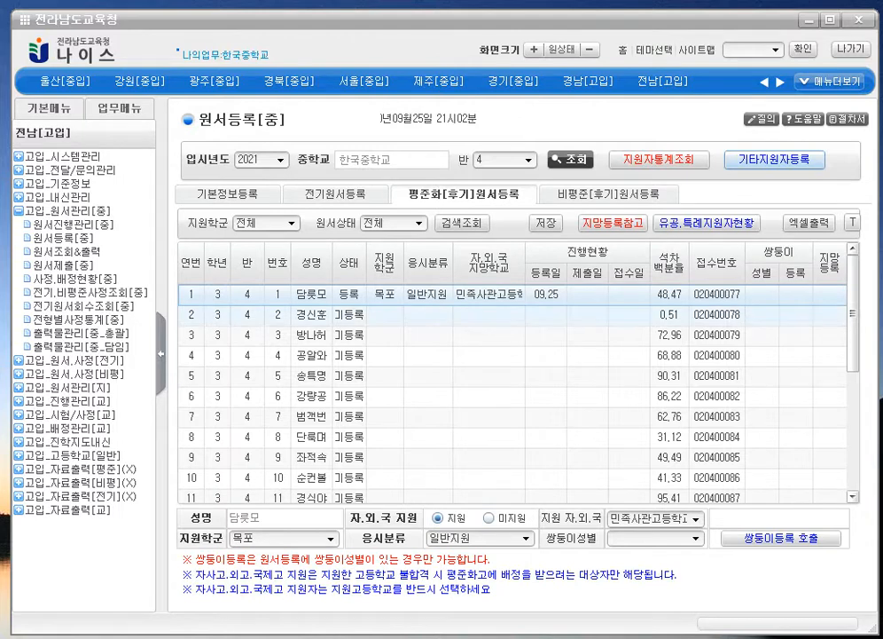
- Fill 목포 as the 지원학군 for students 2 and 3 in the application grid
drag(489, 19, 483, 19)
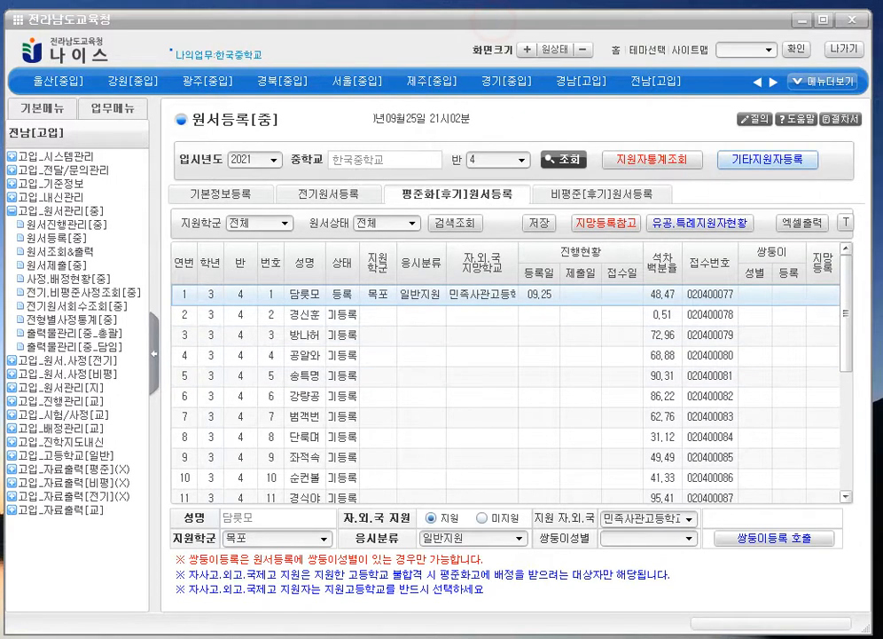
click(383, 313)
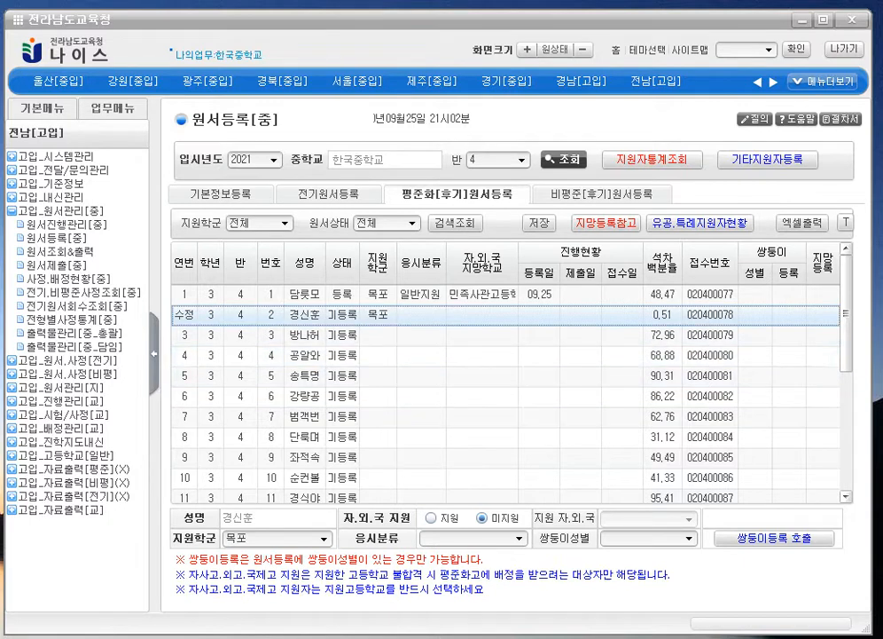
click(421, 335)
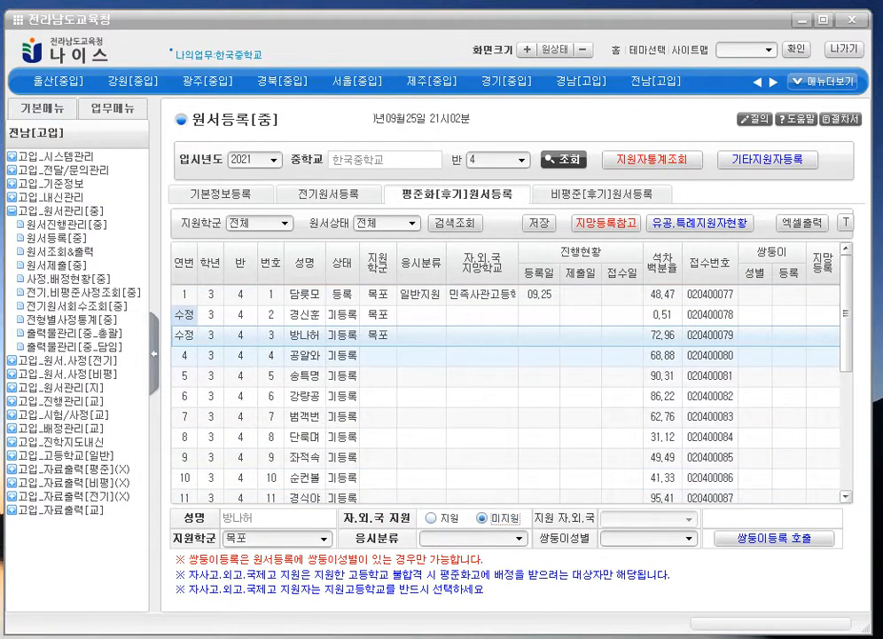
click(438, 314)
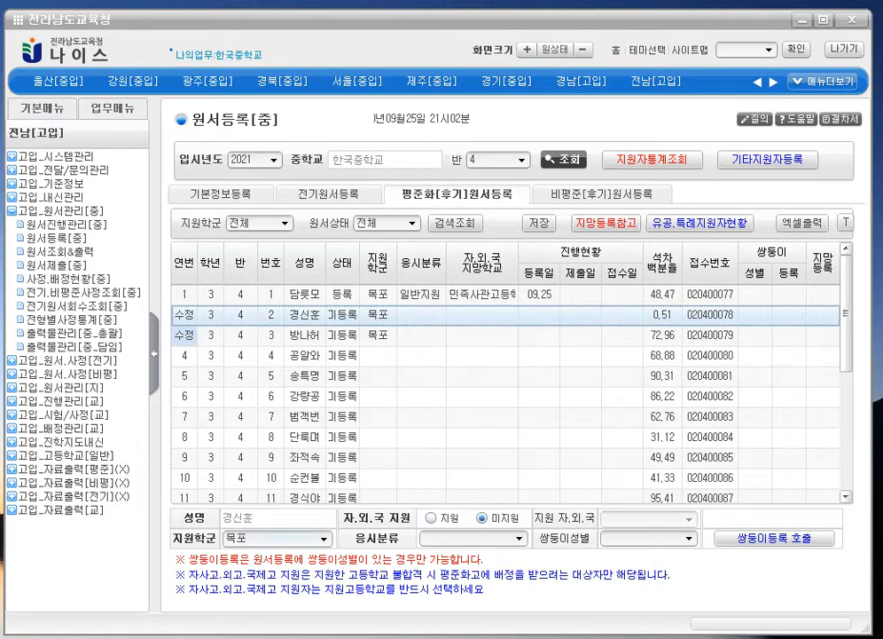
click(470, 538)
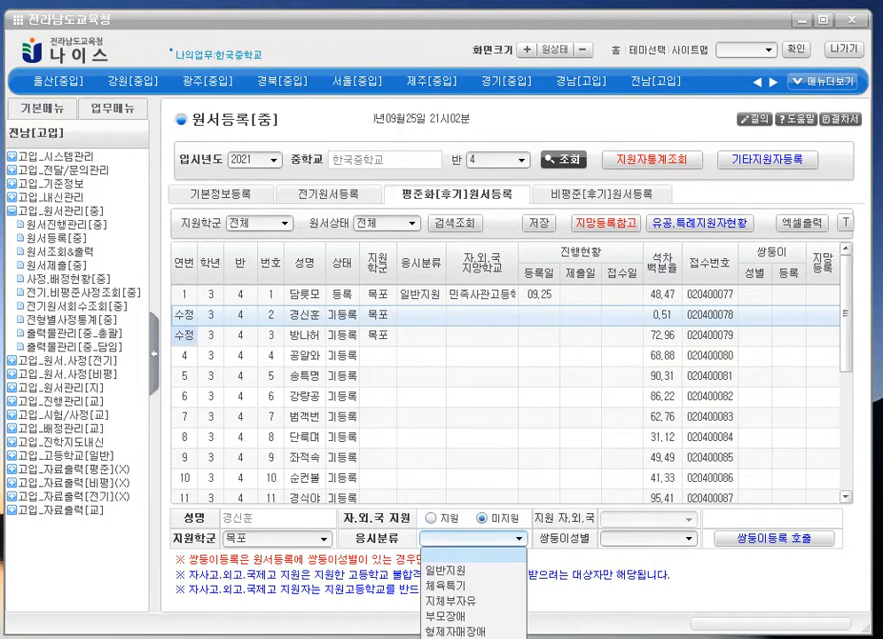
drag(511, 20, 280, 0)
- Set student 2's 응시분류 to 다자녀
click(289, 494)
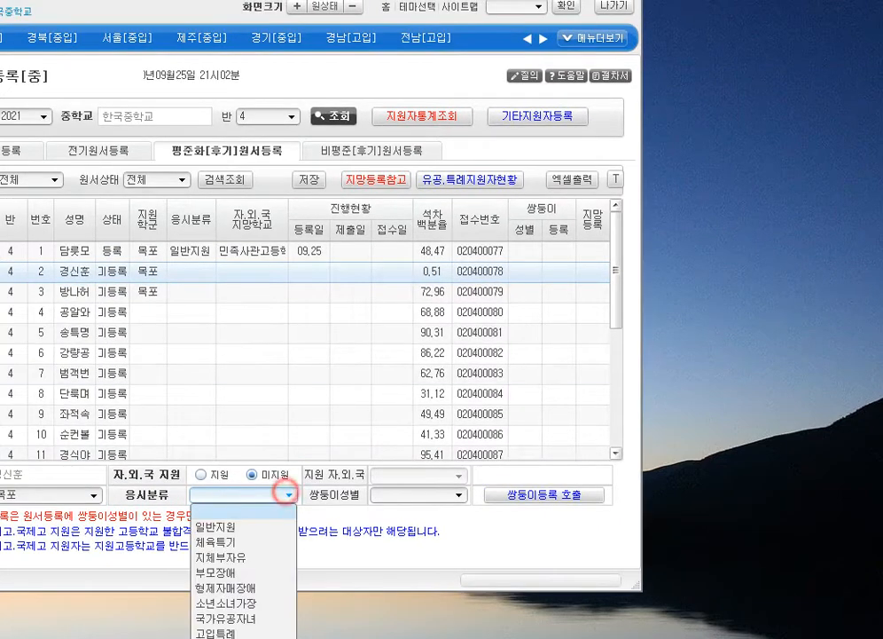
click(288, 494)
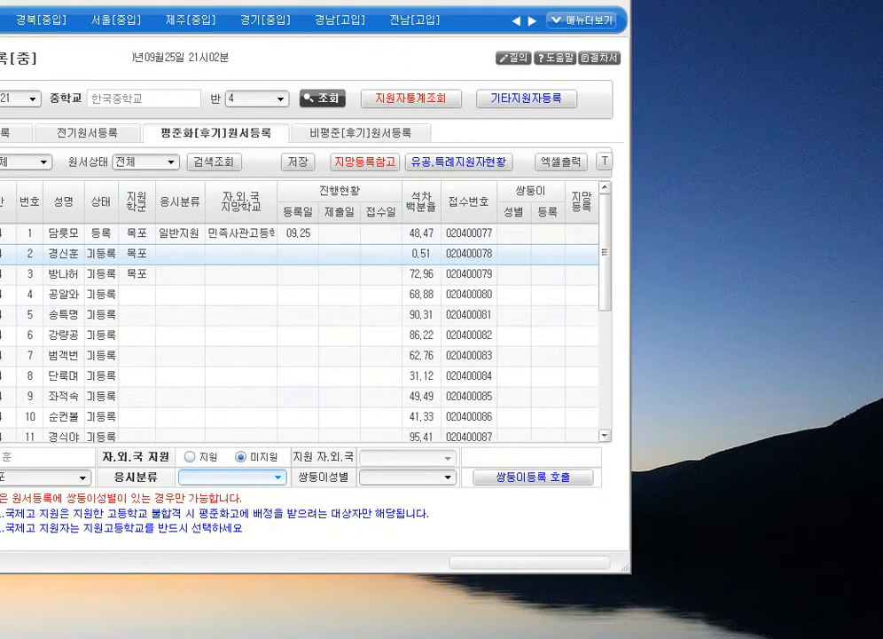
click(277, 476)
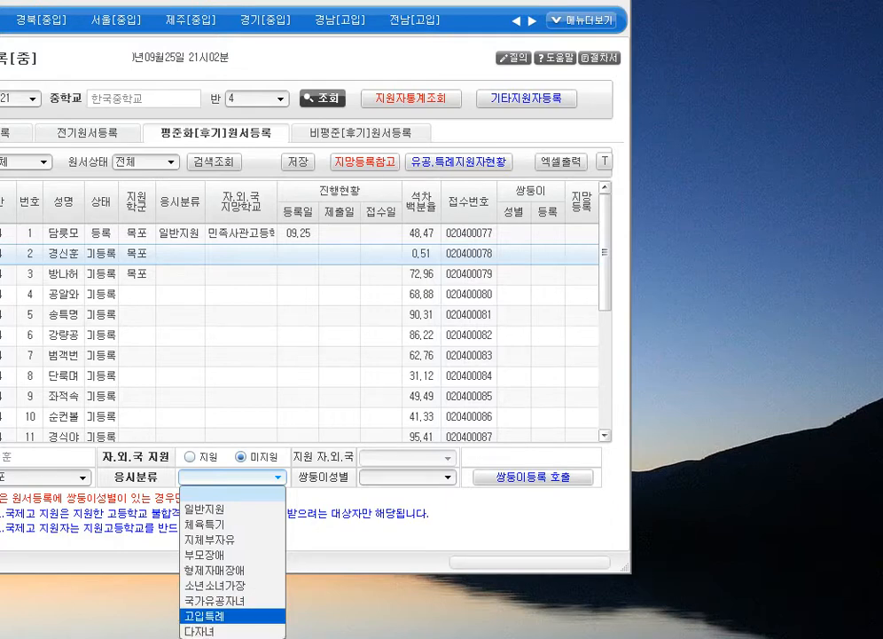
click(234, 632)
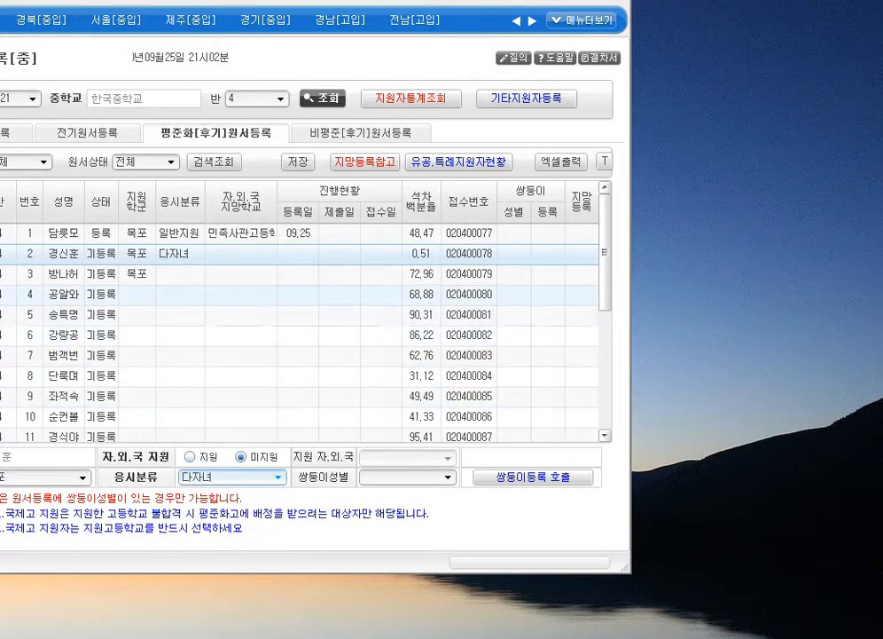
- Set students 4 and 5's 응시분류 to 일반지원
click(158, 293)
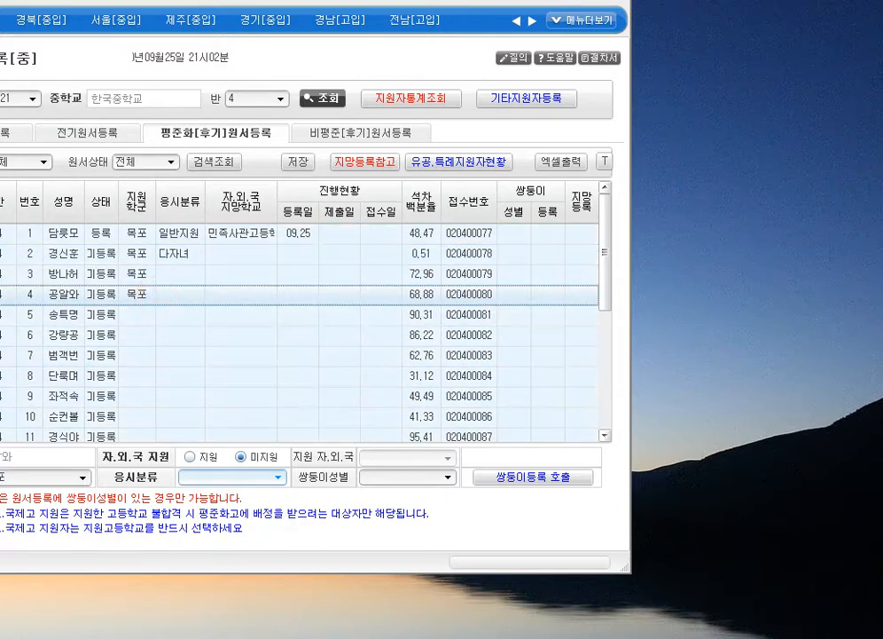
click(240, 476)
click(221, 508)
click(158, 314)
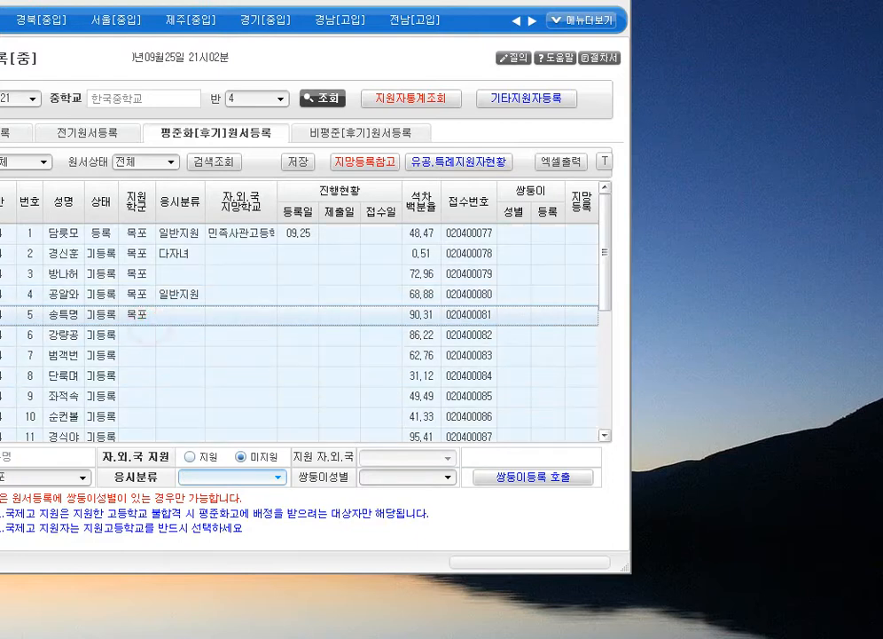
click(226, 476)
click(214, 509)
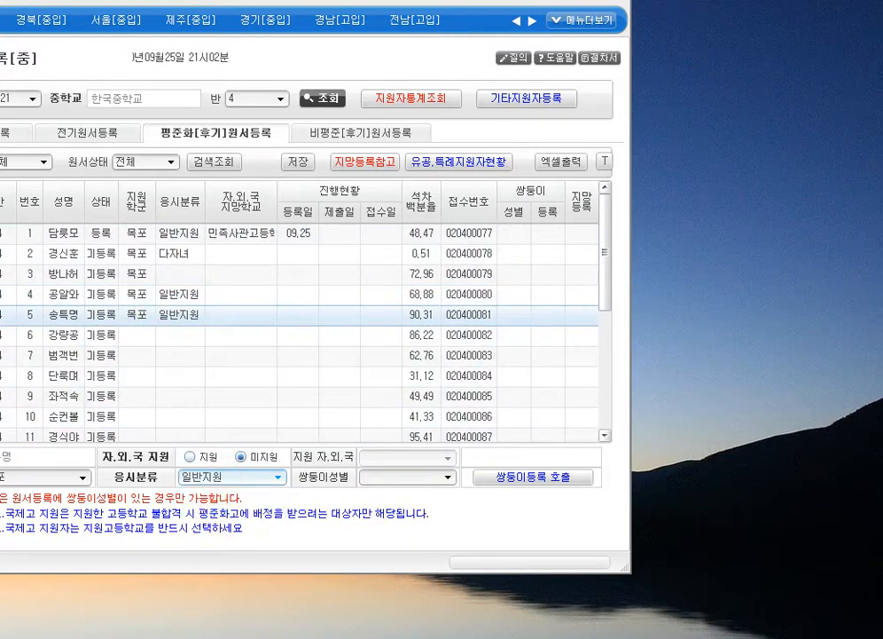
- After a missing-category warning, give student 3 일반지원 and save the changes
click(298, 162)
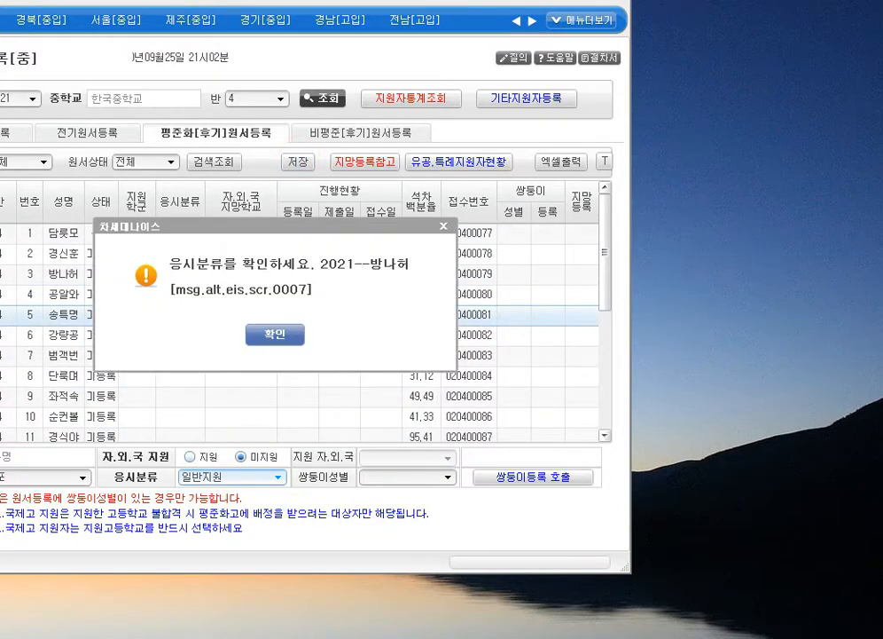
click(275, 335)
click(242, 271)
click(250, 476)
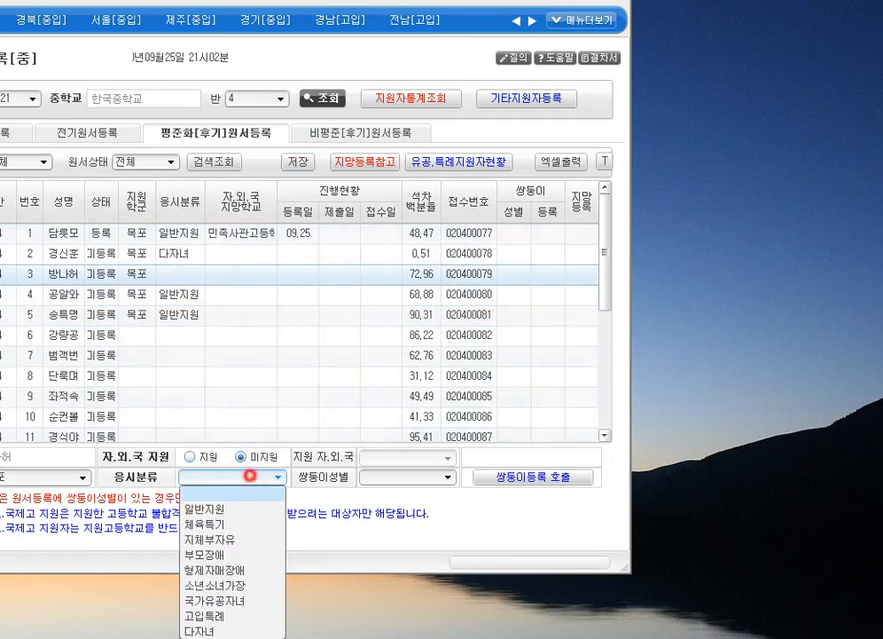
click(214, 509)
click(298, 162)
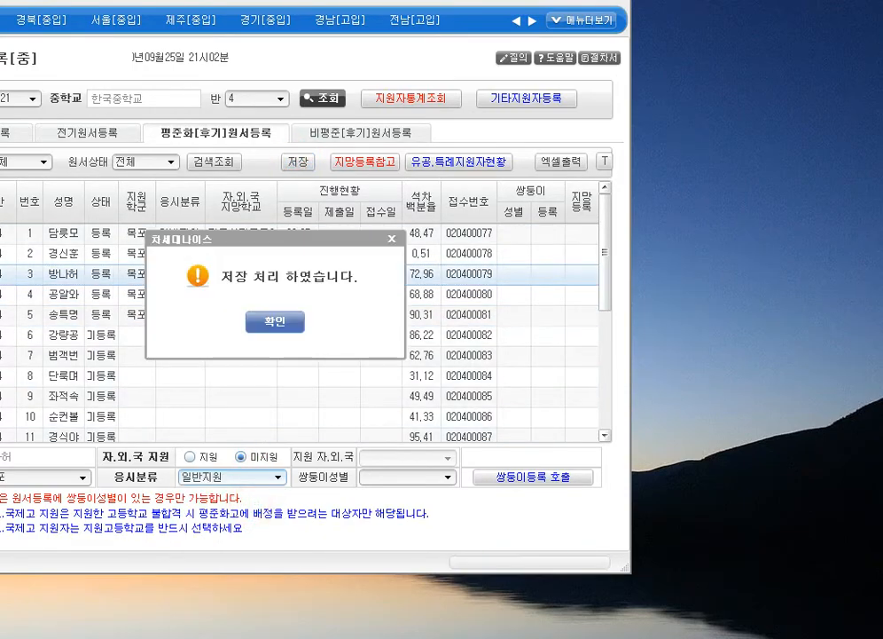
click(275, 321)
click(280, 316)
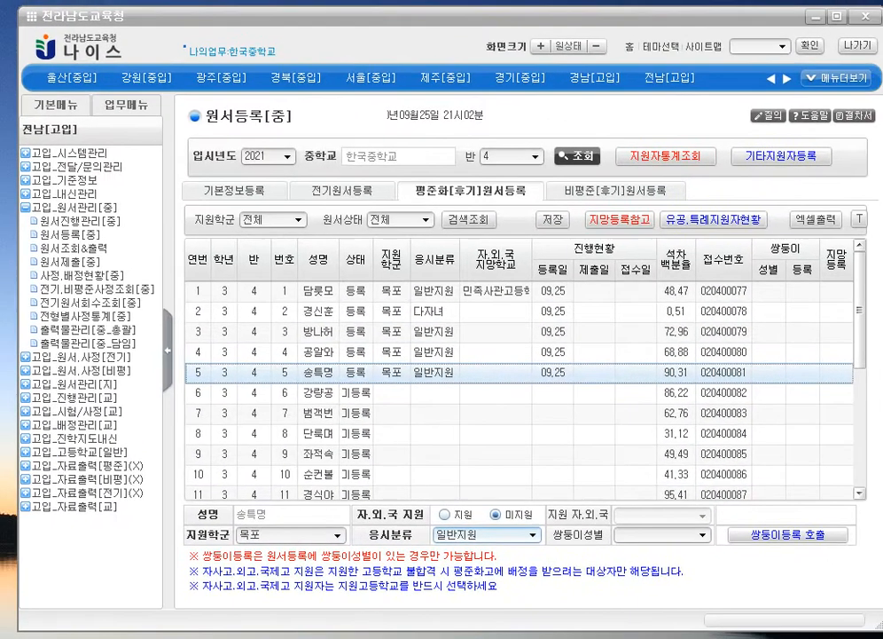
- Set students 6 and 7's 응시분류 to 일반지원 and save
click(478, 388)
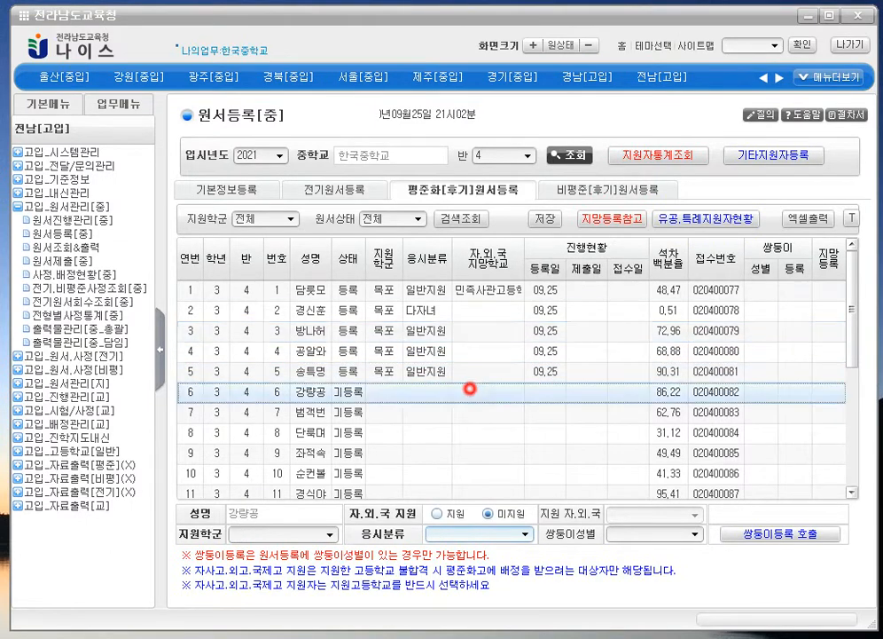
click(477, 533)
click(501, 511)
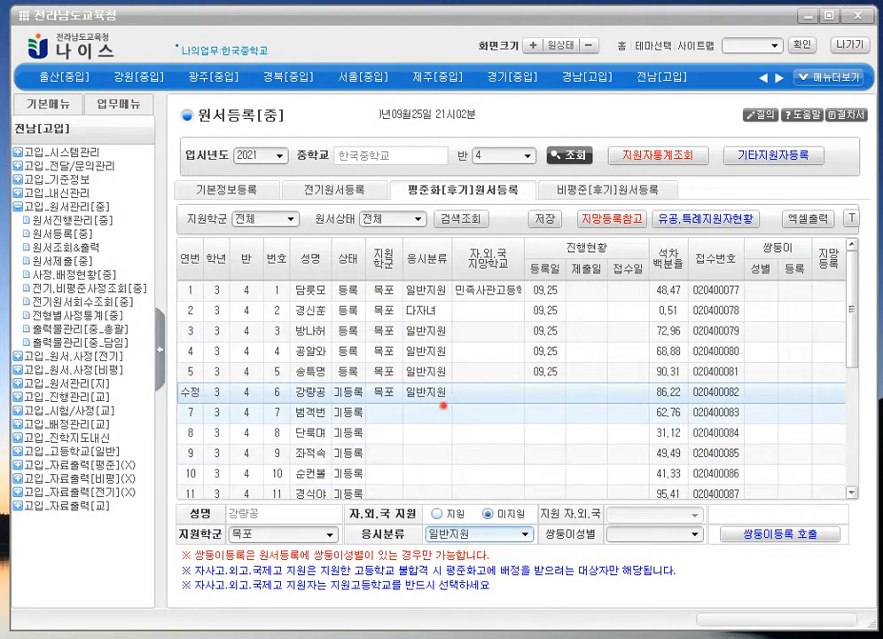
click(443, 410)
click(477, 534)
click(499, 566)
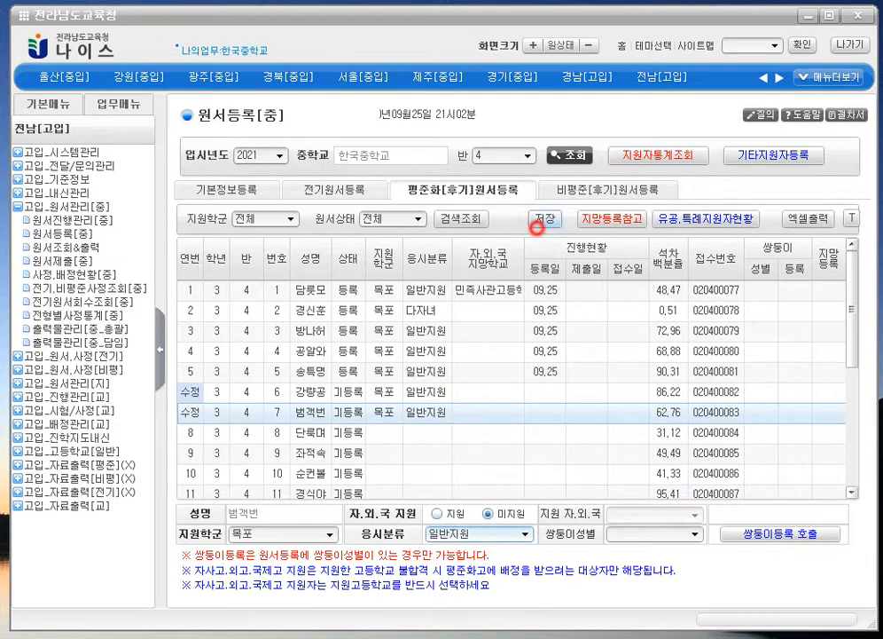
click(537, 227)
key(Return)
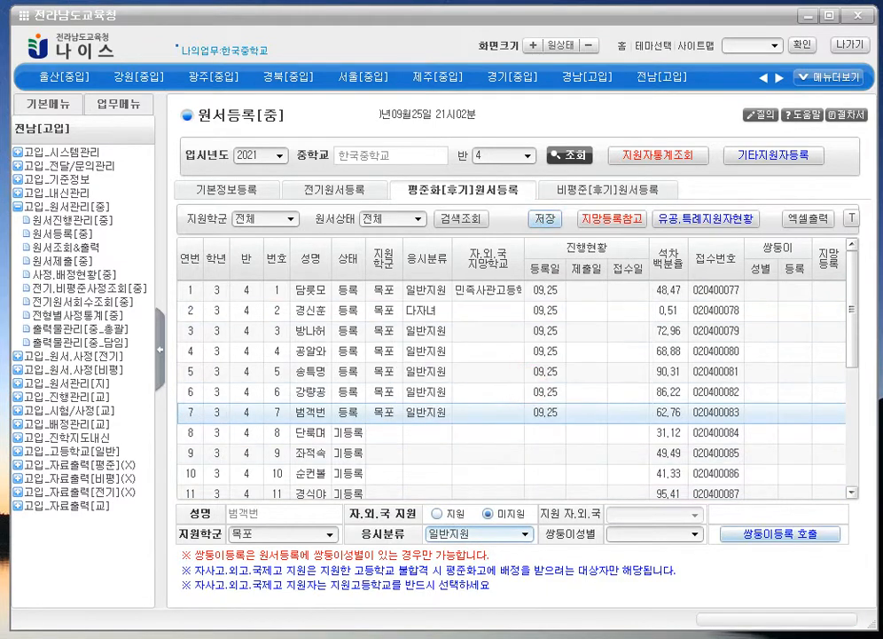
- Set 쌍둥이성별 to 동성 for students 3 and 4
click(508, 347)
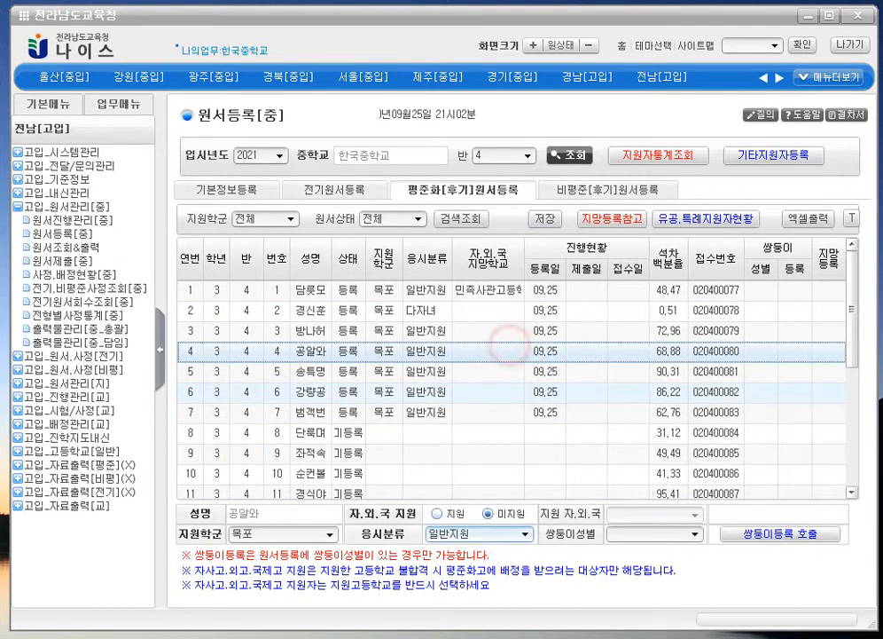
click(509, 330)
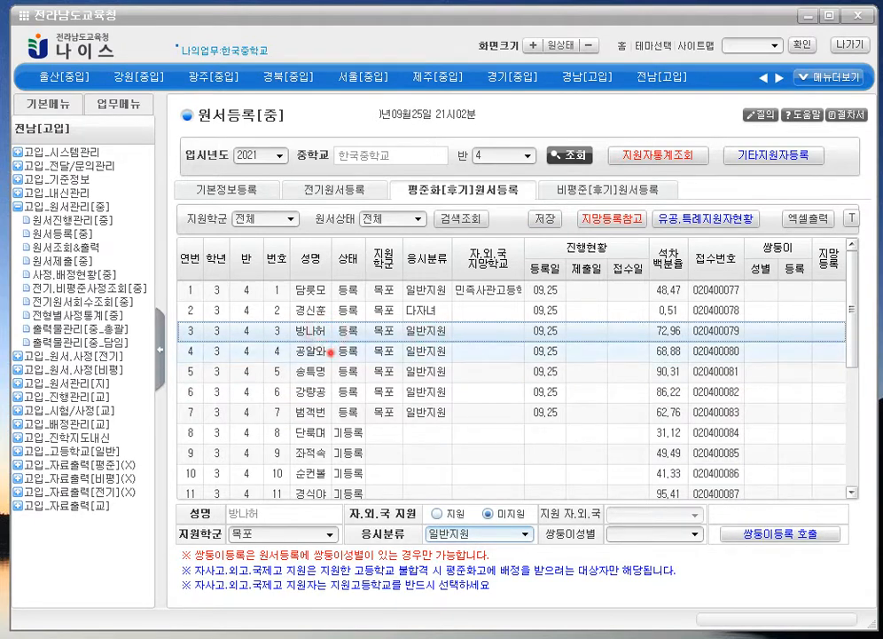
click(283, 350)
click(552, 330)
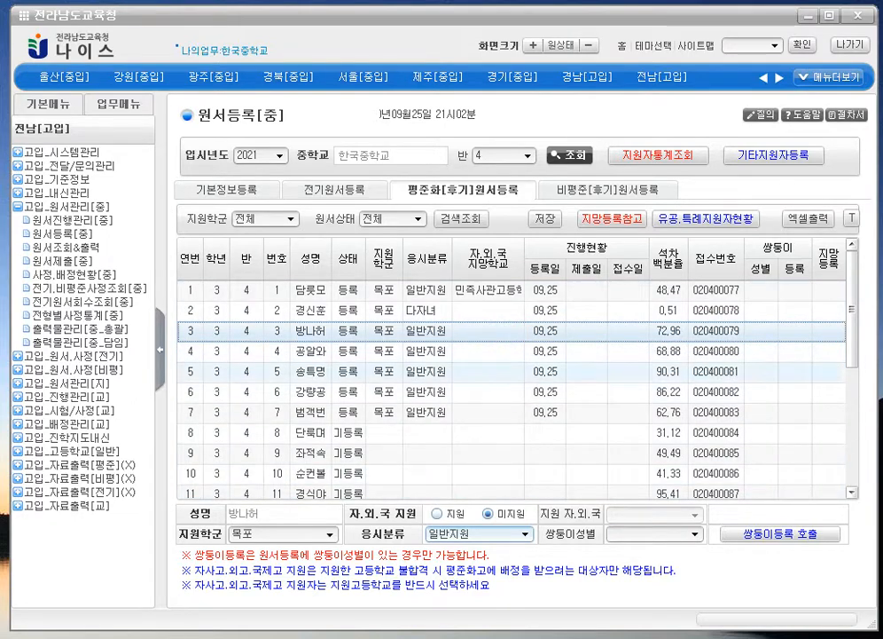
click(450, 354)
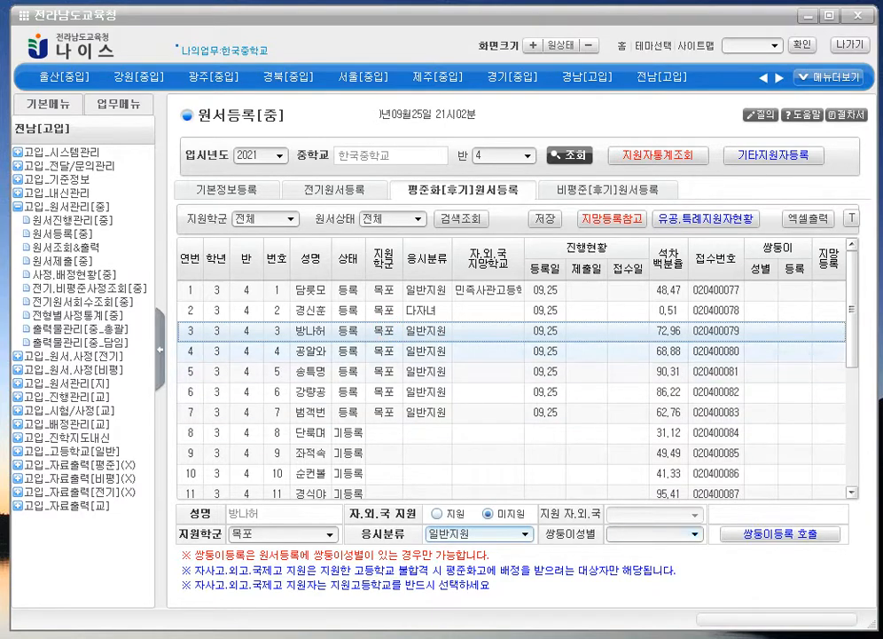
click(656, 534)
click(645, 566)
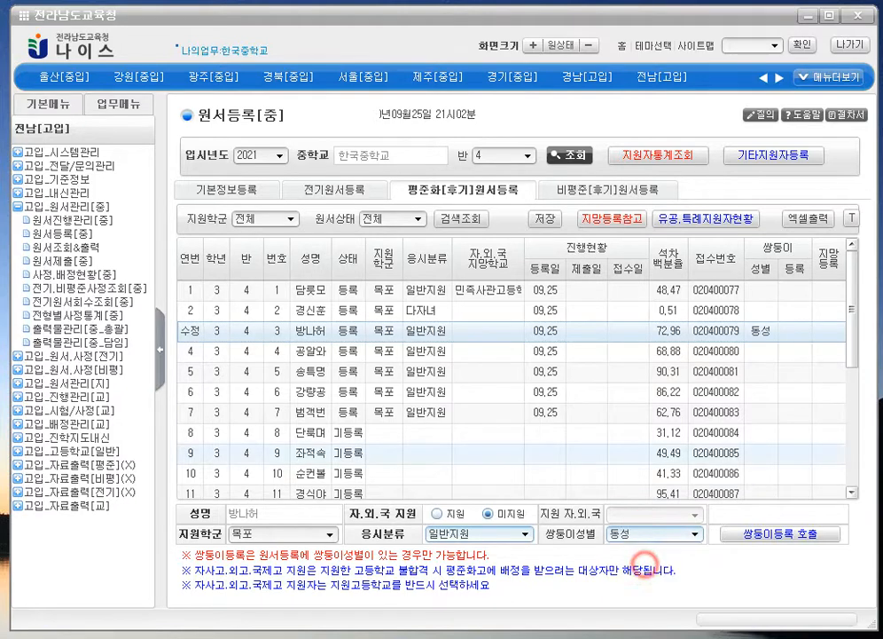
click(449, 348)
click(635, 533)
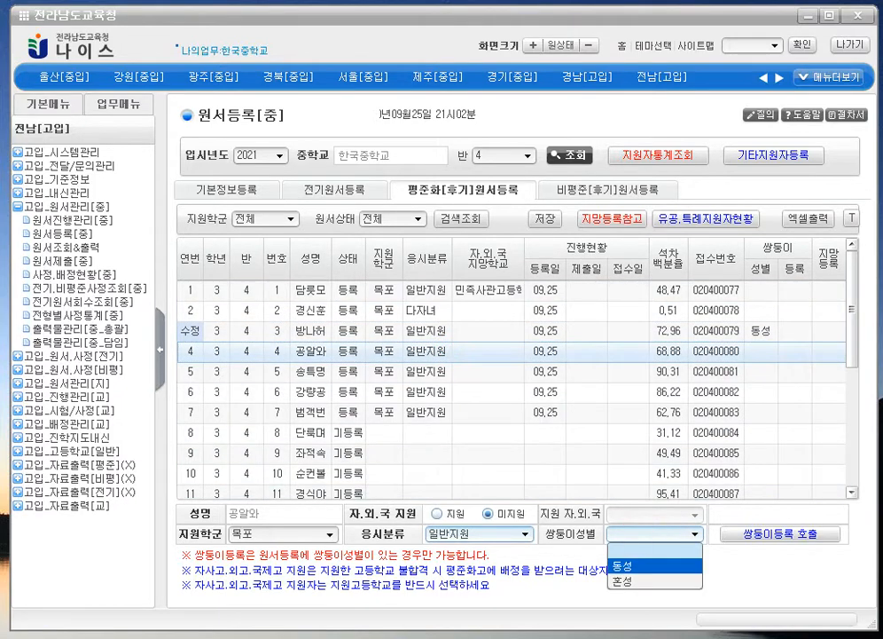
click(645, 566)
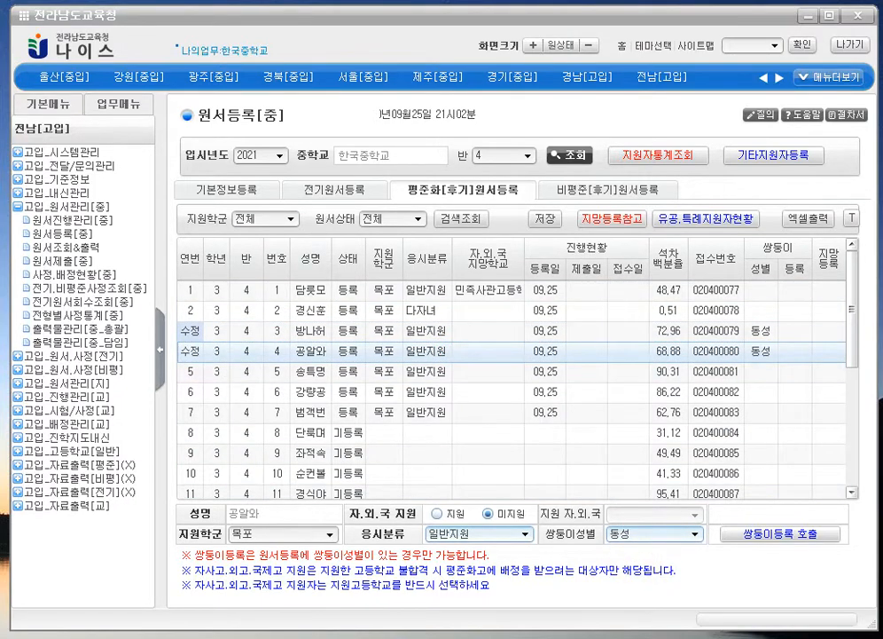
- Review students 3 and 4's basic details on the 기본정보등록 page
click(226, 189)
click(399, 310)
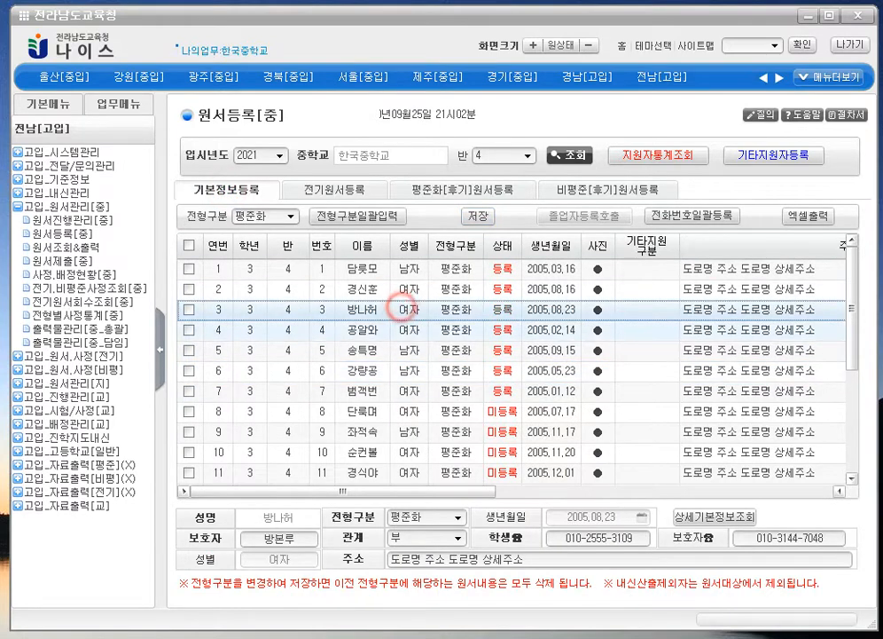
click(452, 333)
click(427, 312)
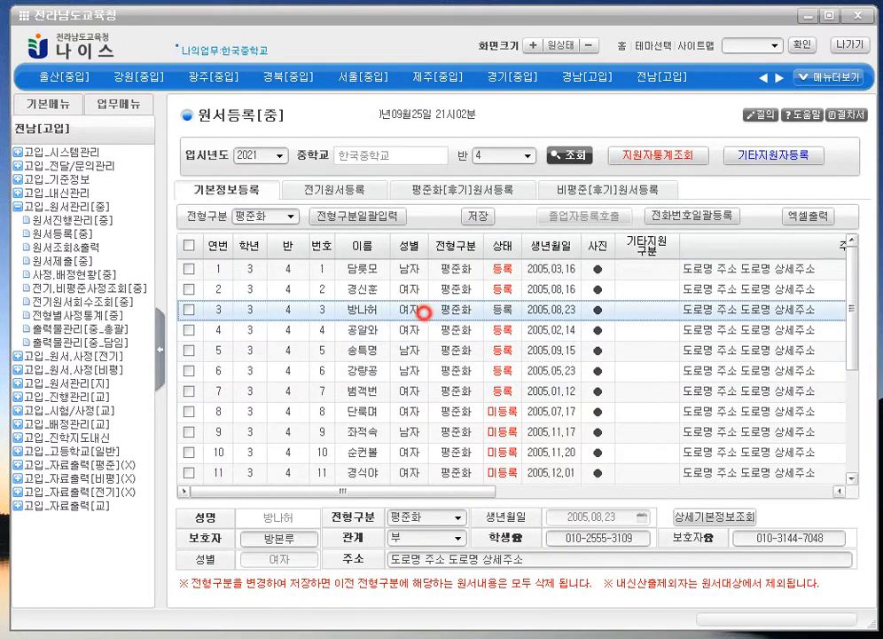
click(417, 328)
- Back on 평준화[후기]원서등록, reapply 동성 twin gender to students 3 and 4 and save
click(444, 189)
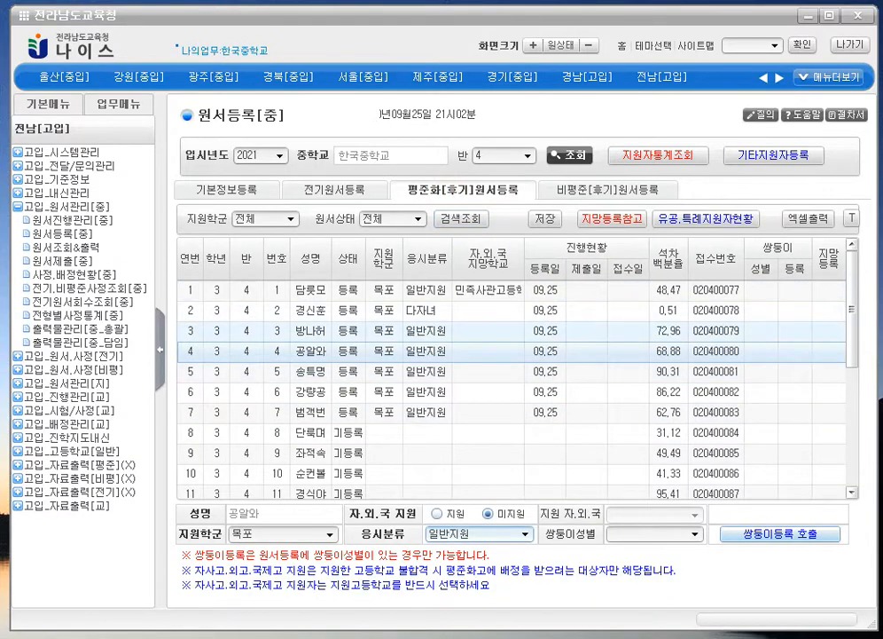
click(426, 330)
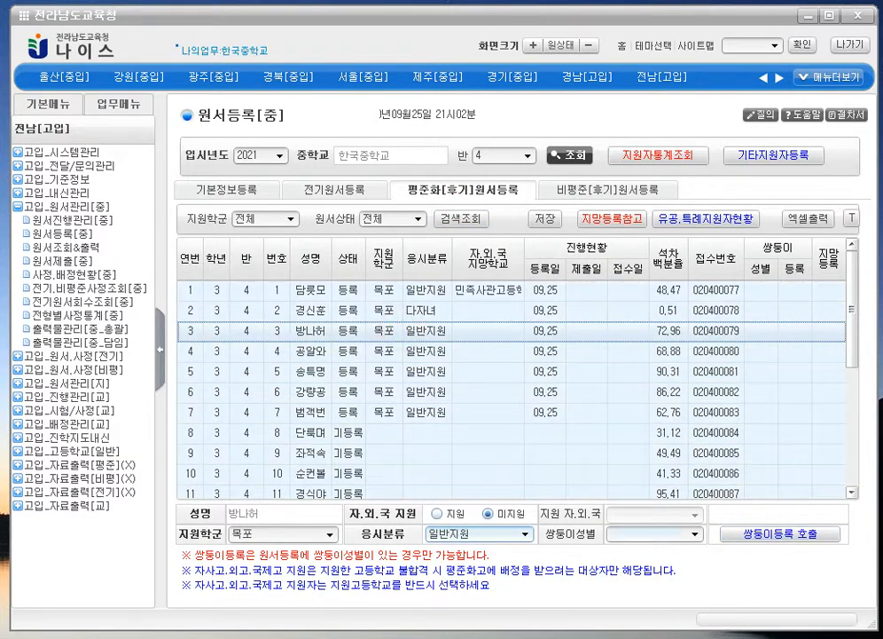
click(654, 534)
click(658, 572)
click(532, 350)
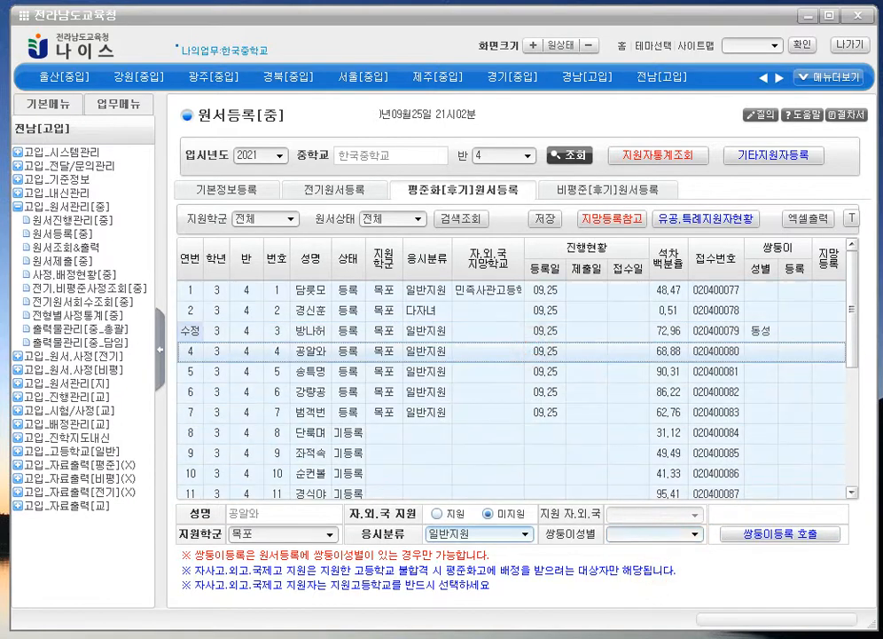
click(654, 534)
click(658, 565)
click(544, 218)
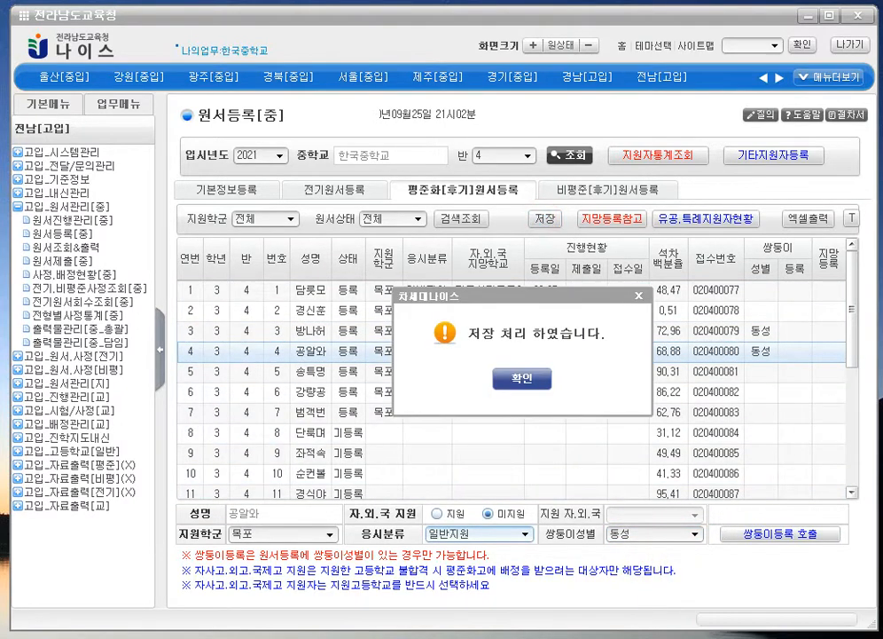
click(470, 374)
click(626, 332)
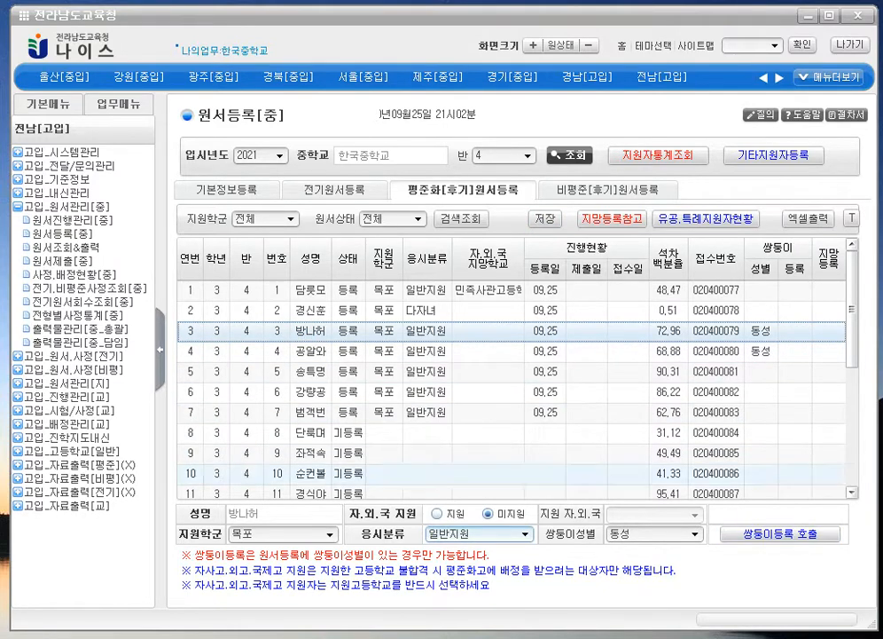
- Open twin registration for student 3 and choose 한국중학교 via a 한국 search
click(781, 534)
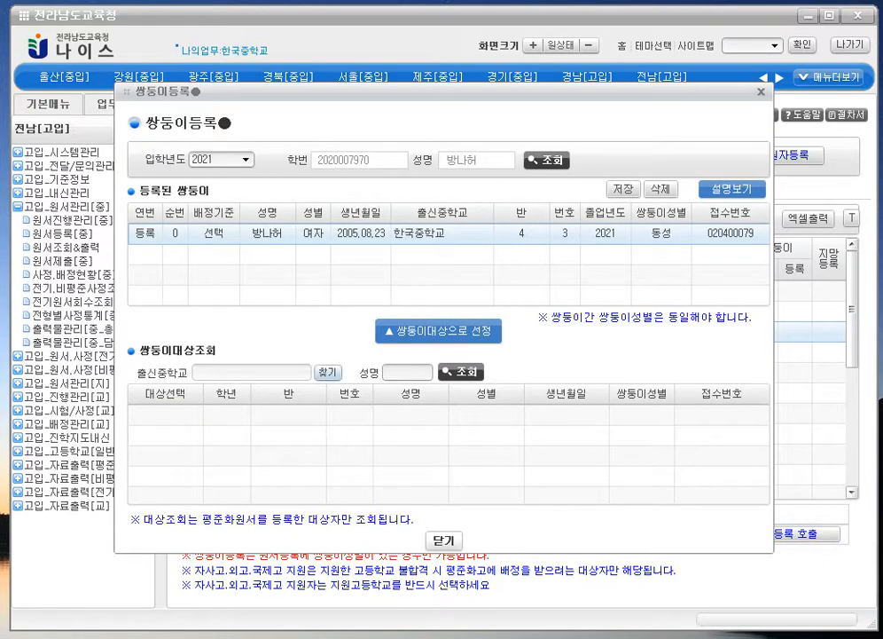
click(327, 371)
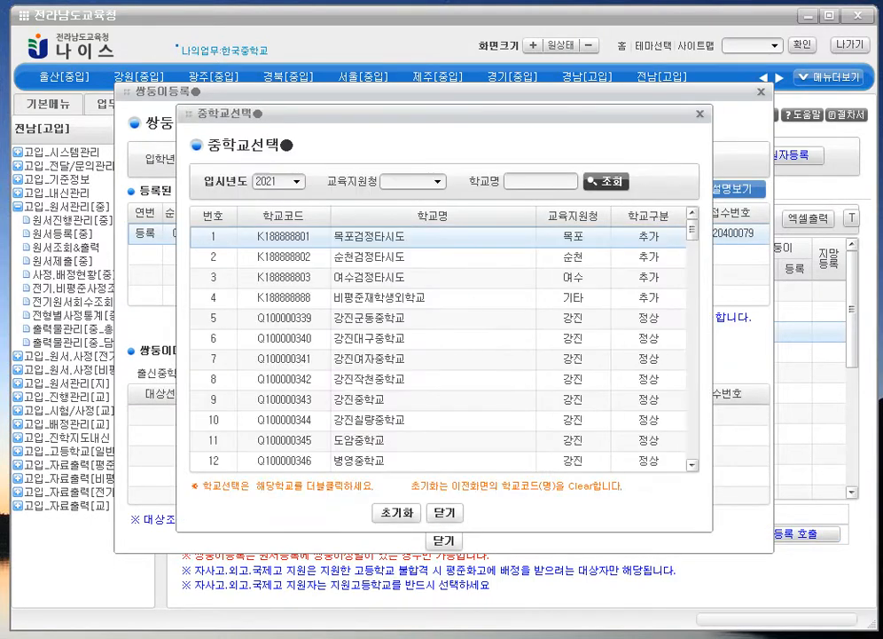
click(515, 181)
text(ㅎ한국)
key(Return)
double_click(417, 232)
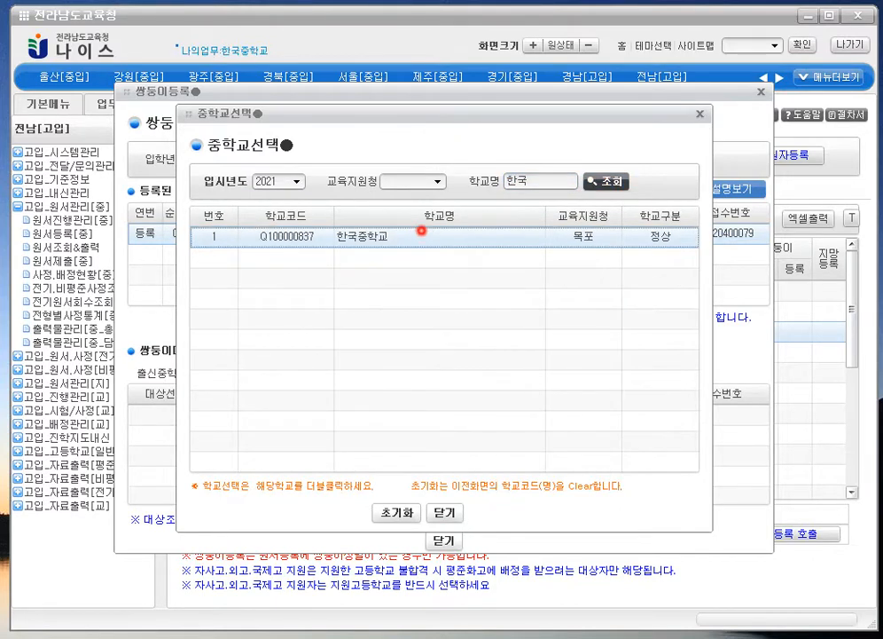
click(444, 358)
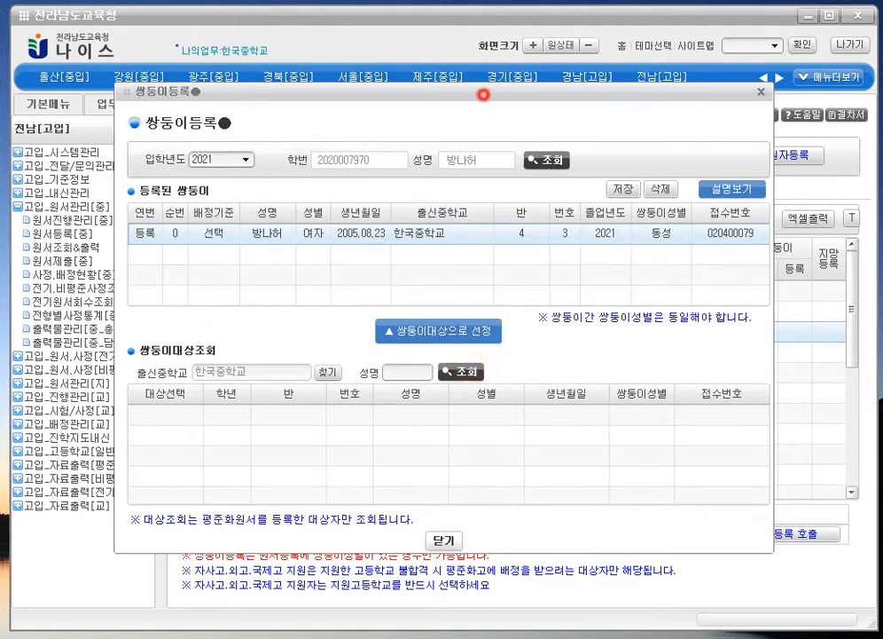
- Search the twin by name, tick student 4, and register them as student 3's twin
drag(479, 93, 589, 140)
click(523, 419)
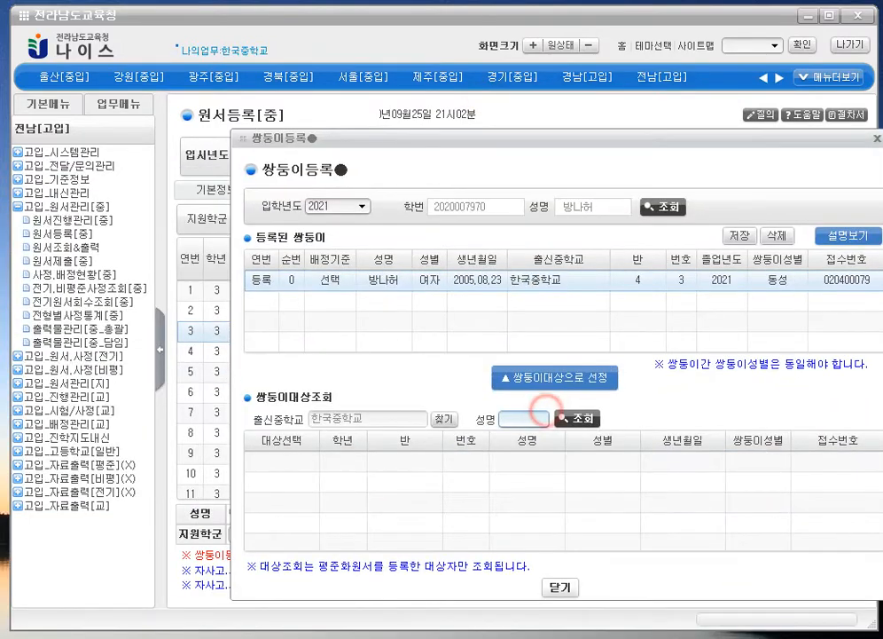
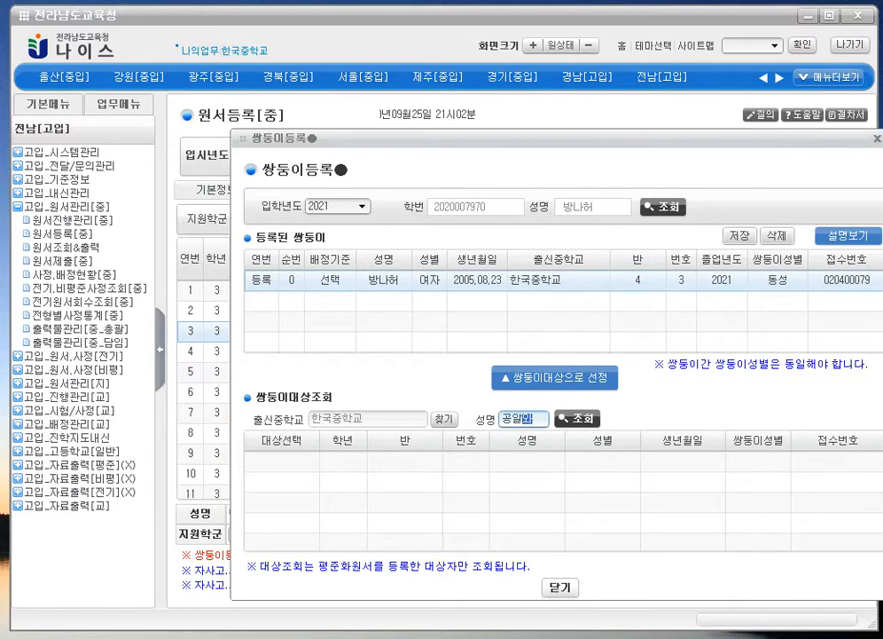
click(578, 418)
click(560, 402)
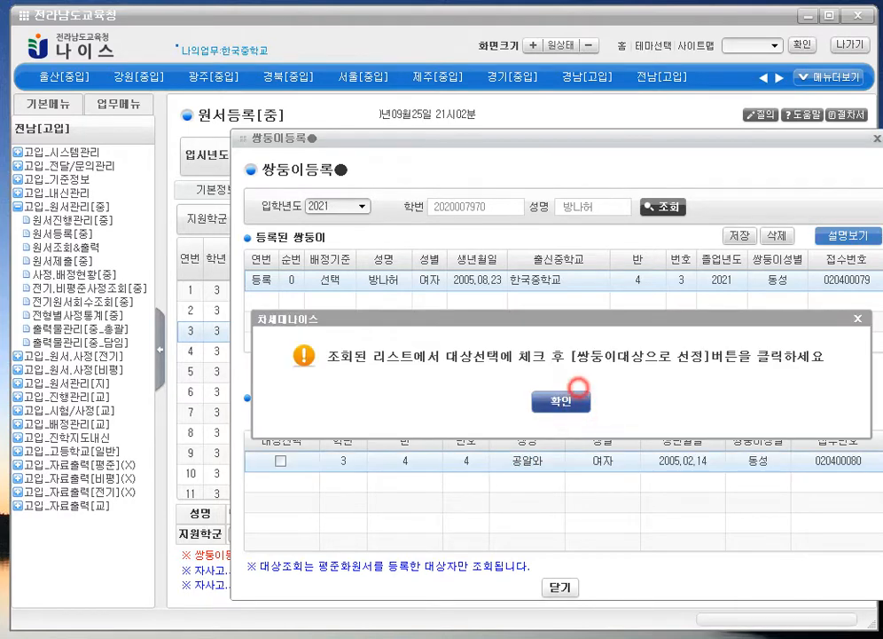
click(280, 460)
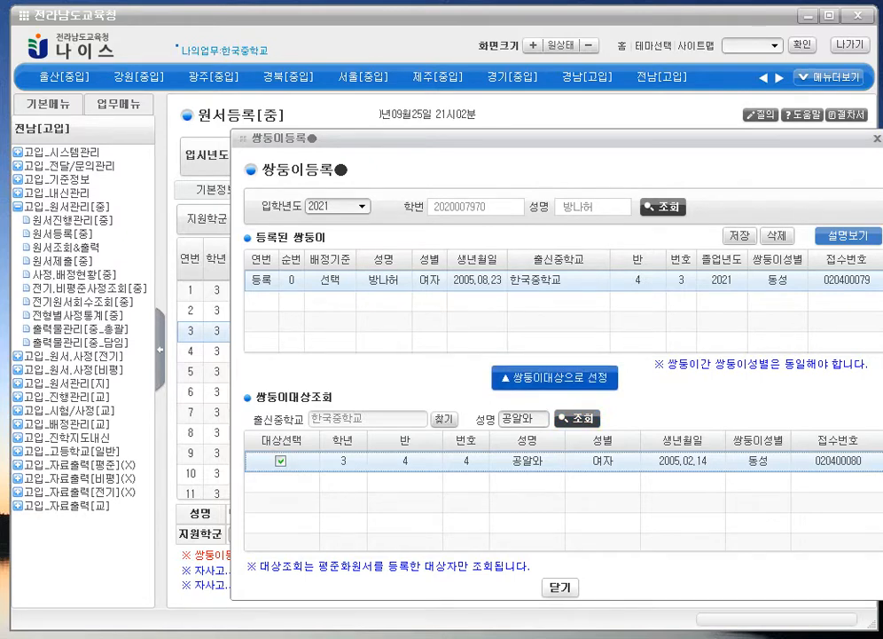
click(555, 377)
click(473, 358)
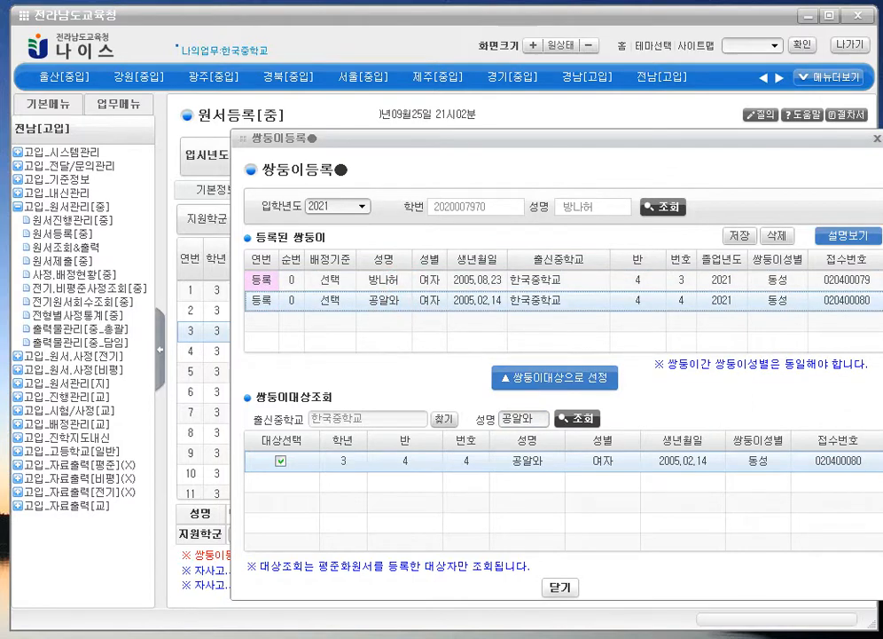
click(391, 281)
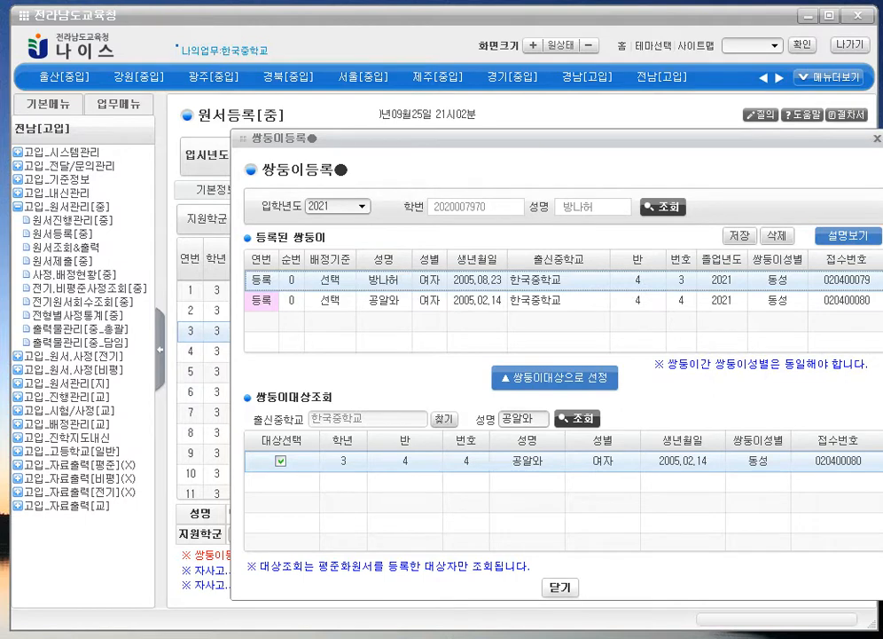
click(624, 299)
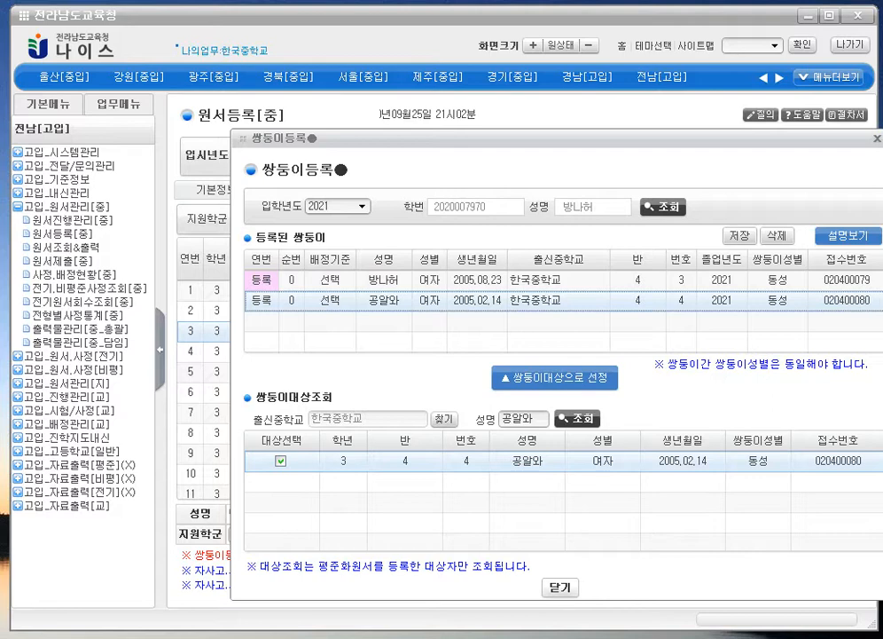
- Set student 4's 배정기준 to 기준 and student 3's to 종속 in the registered twins list
click(344, 306)
click(347, 301)
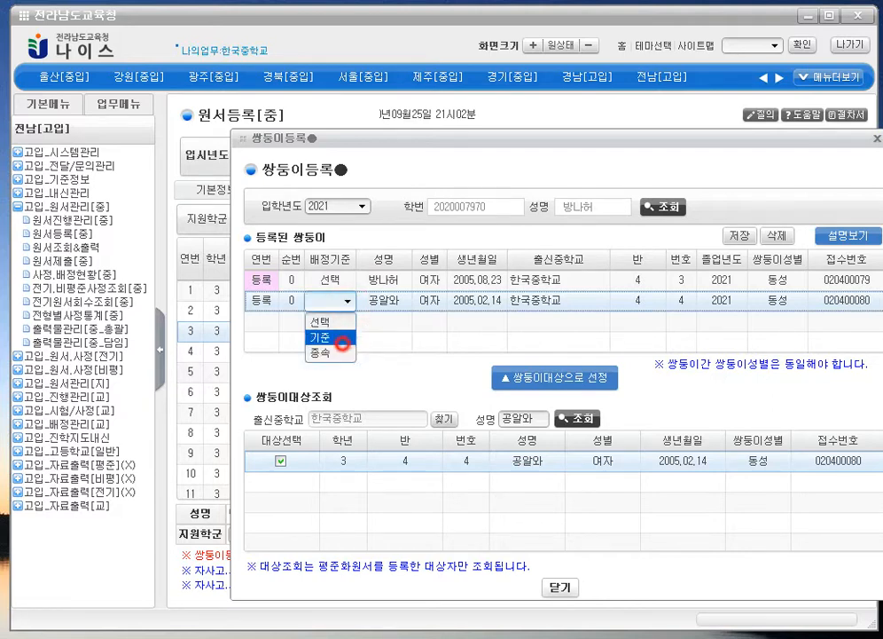
click(343, 338)
click(337, 281)
click(347, 280)
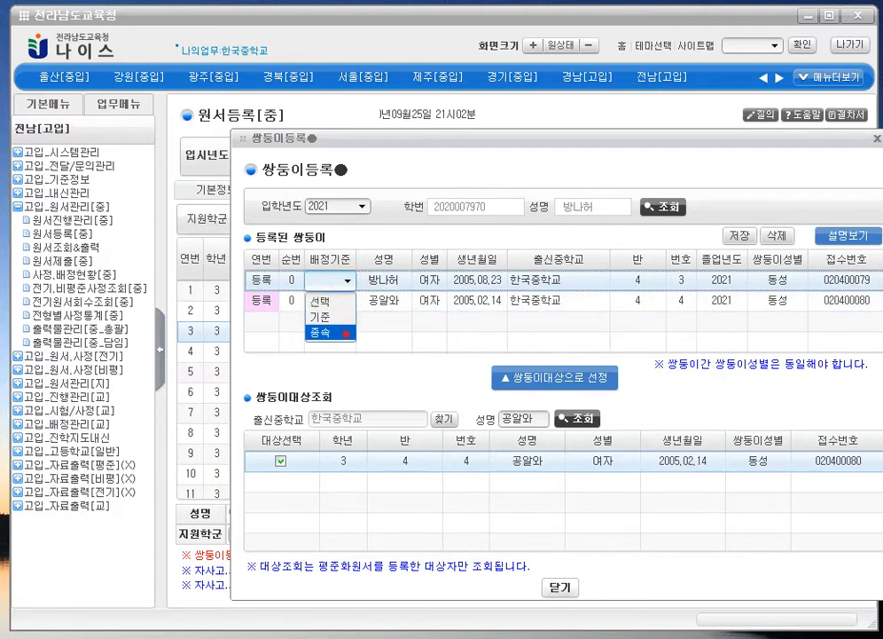
click(338, 331)
click(302, 301)
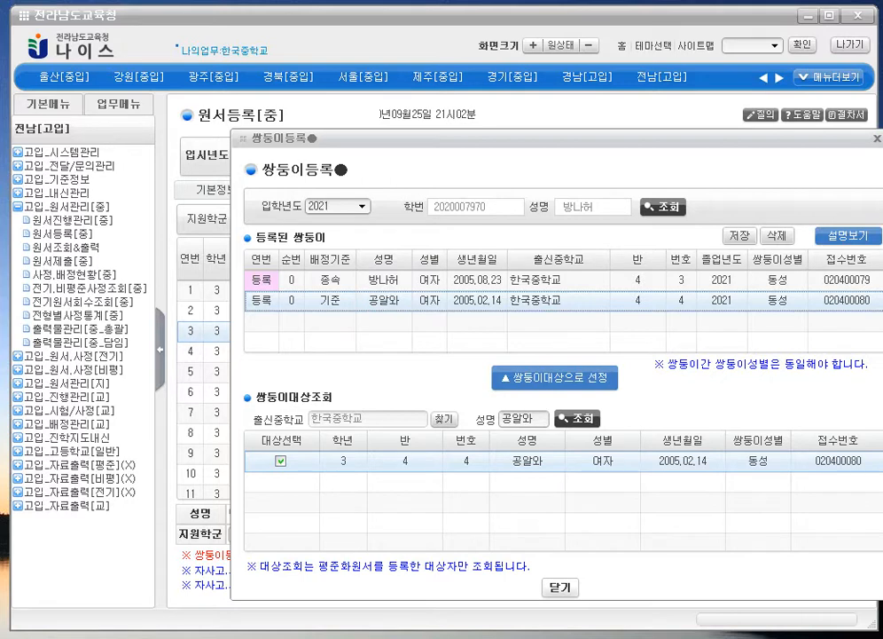
click(391, 299)
click(391, 280)
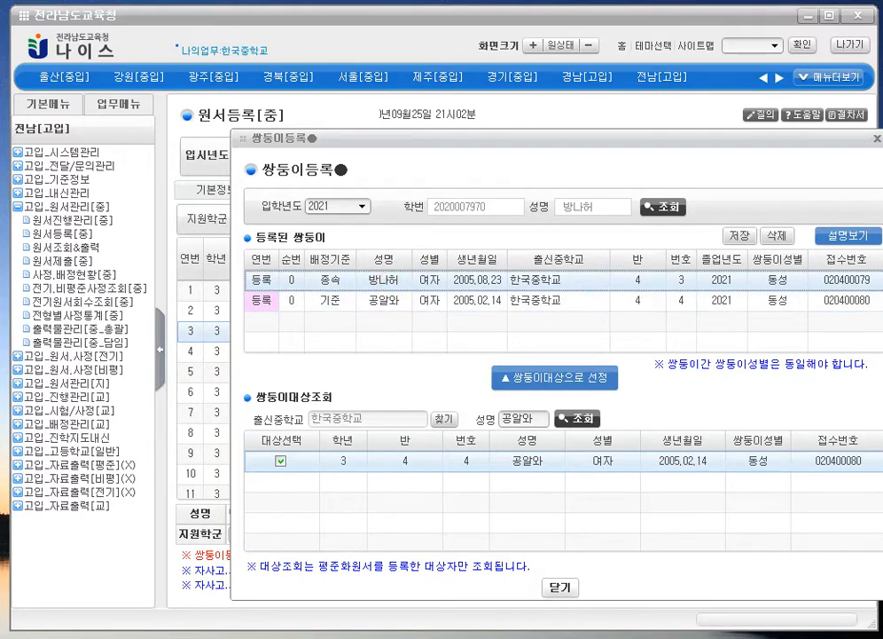
click(436, 299)
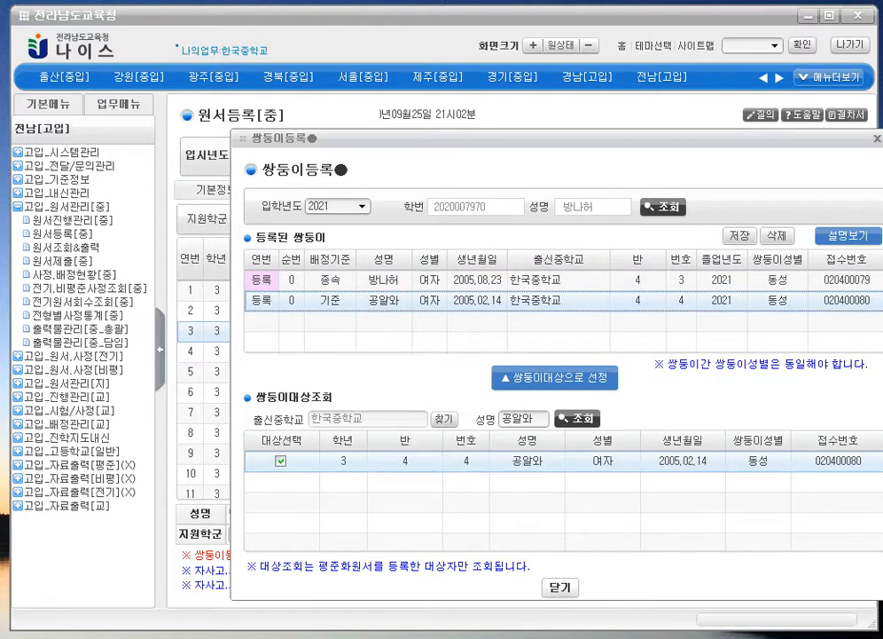
click(320, 298)
click(373, 274)
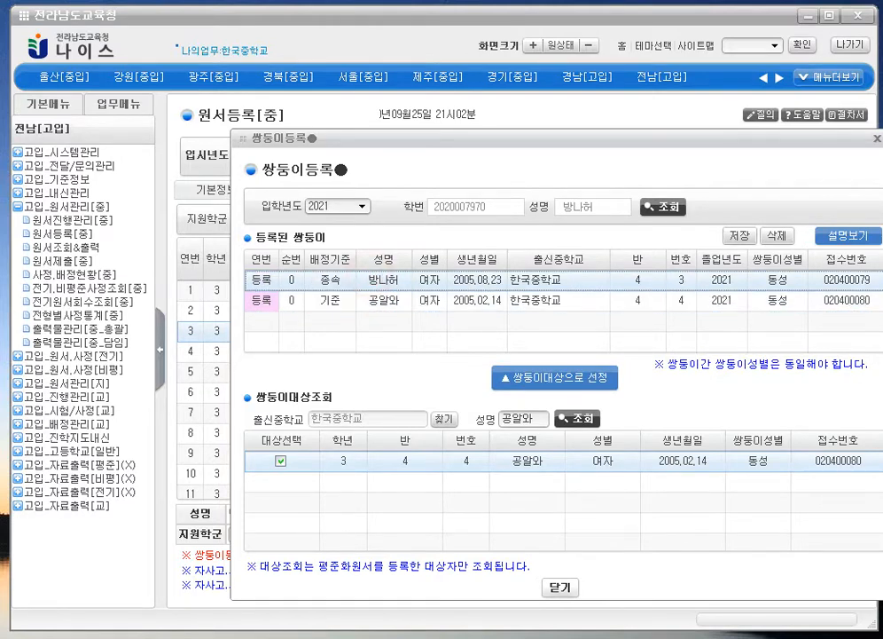
- Save the twin pairing, confirm both prompts, and close twin registration
click(739, 235)
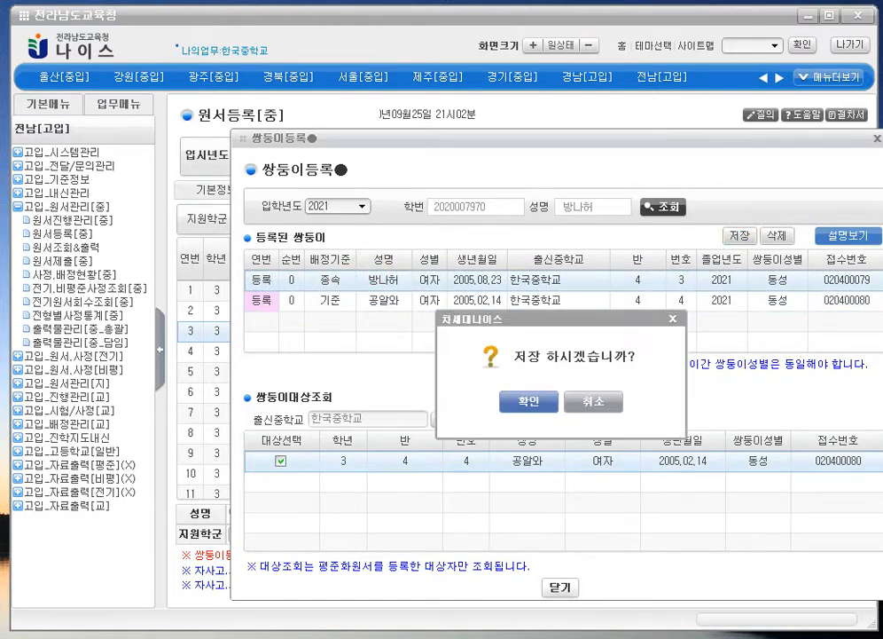
click(475, 403)
click(560, 401)
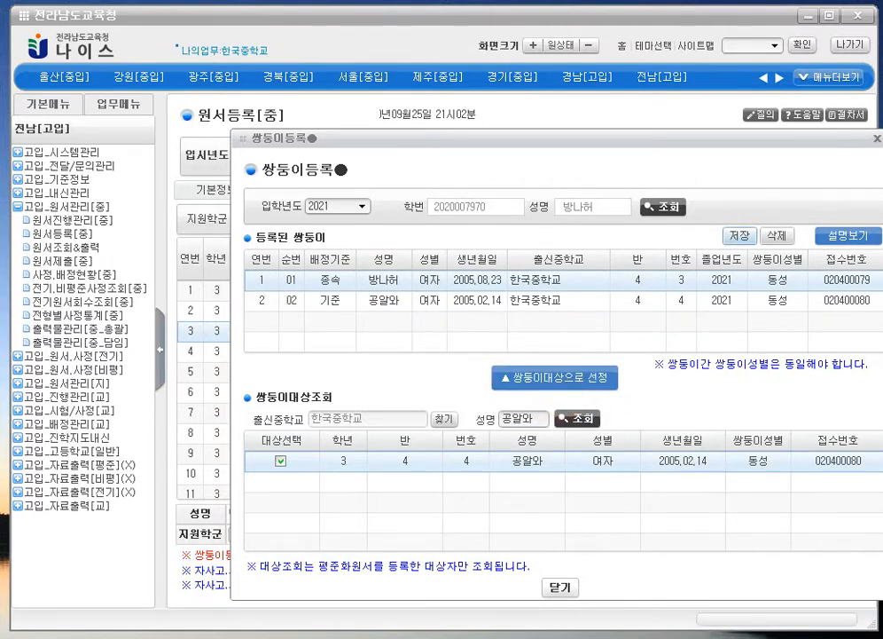
click(404, 307)
click(875, 139)
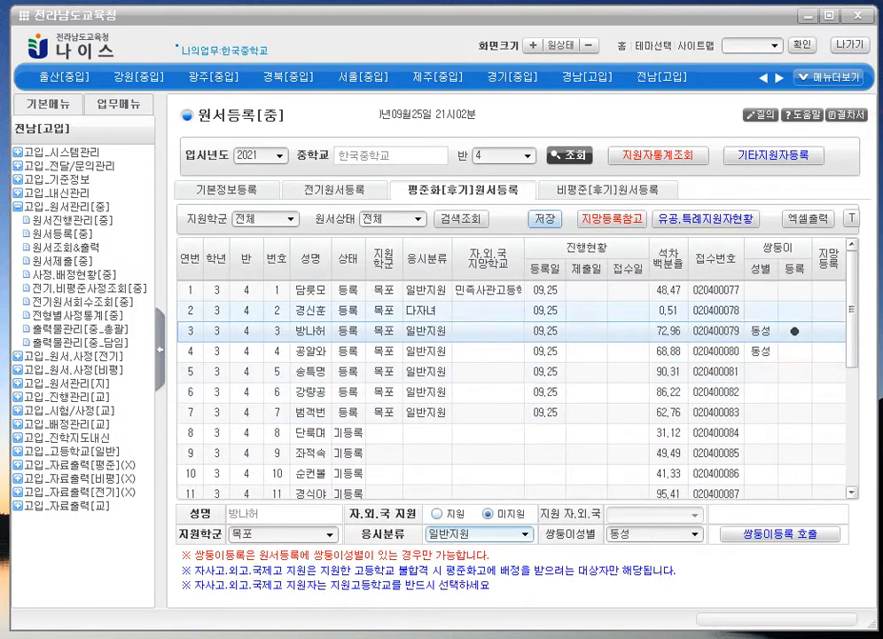
- Select students 3 and 4 and open twin registration for student 4
click(704, 333)
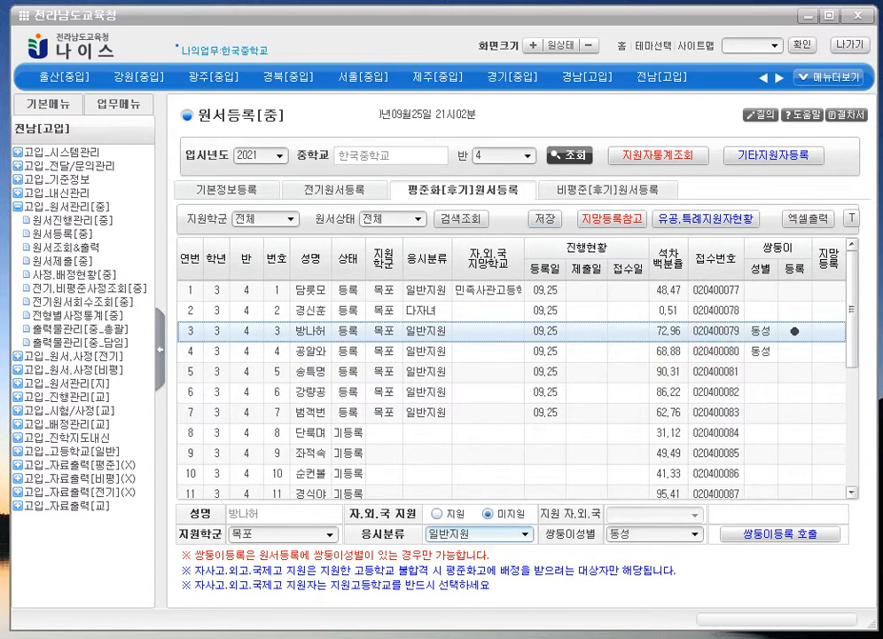
click(321, 352)
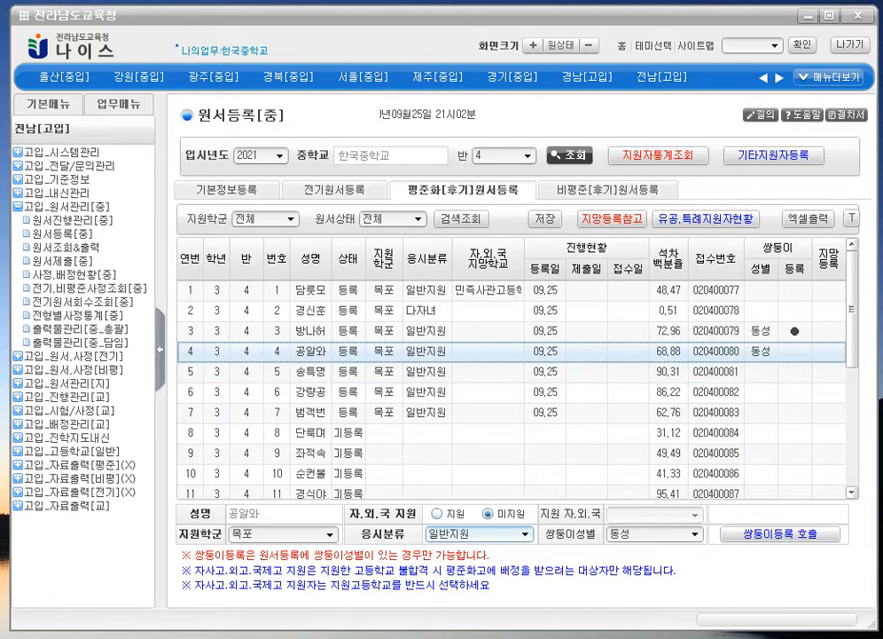
click(781, 533)
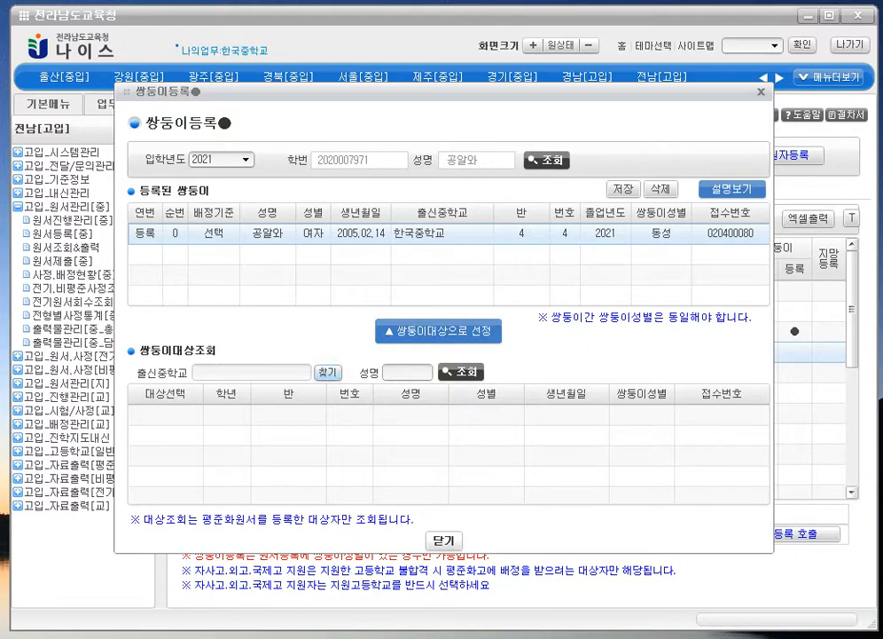
drag(454, 91, 510, 70)
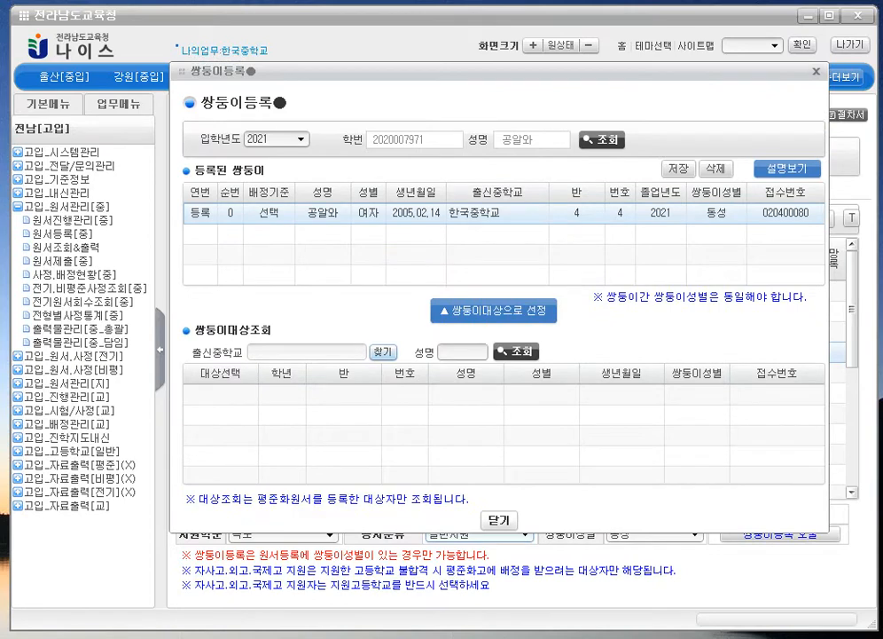
- Search middle schools for '한국' and choose 한국중학교 as the origin school
click(451, 351)
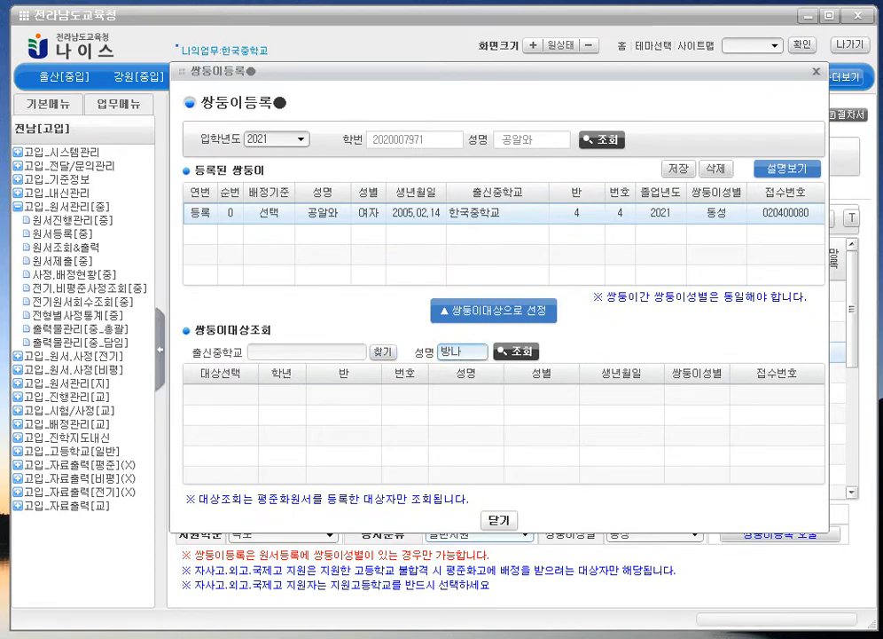
click(381, 352)
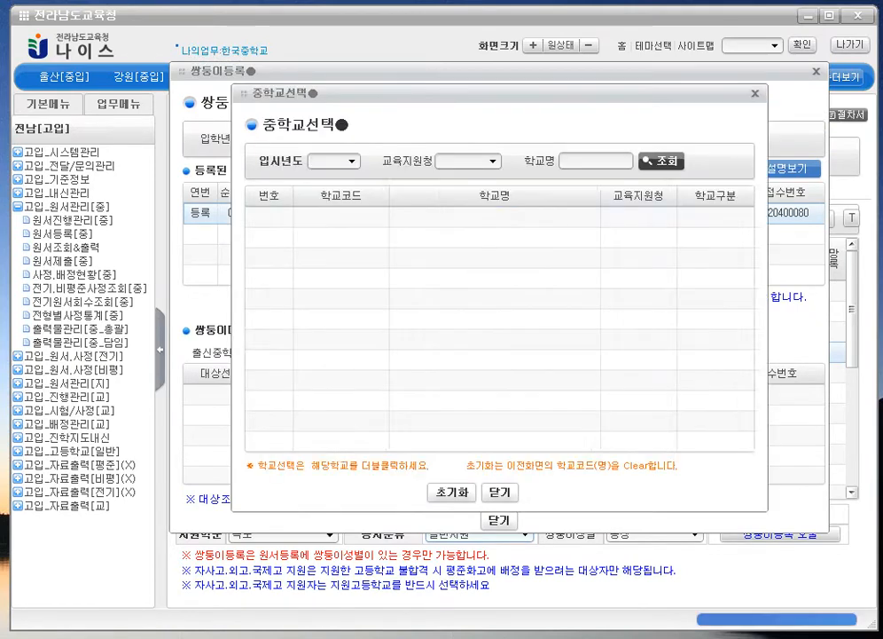
click(571, 160)
text(한국)
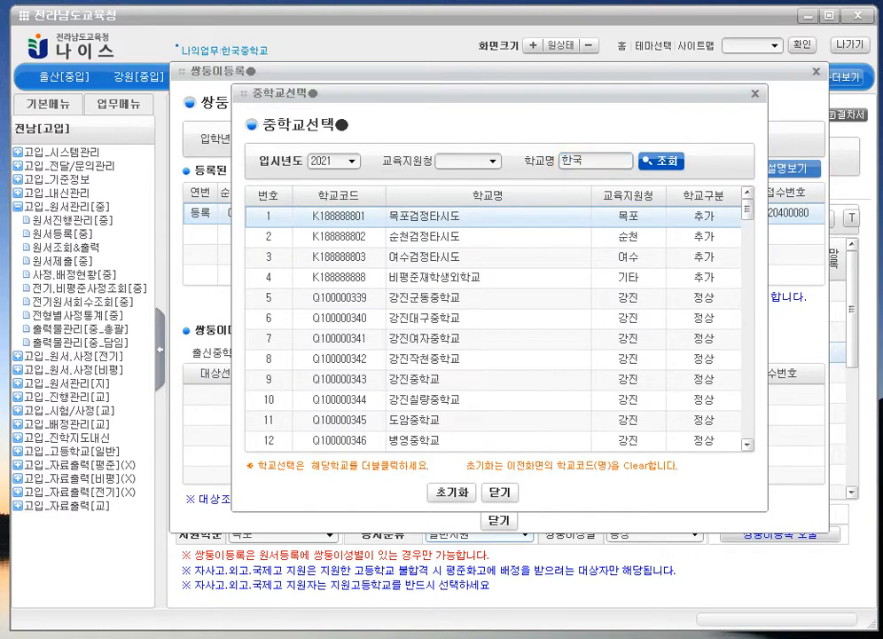
key(Return)
double_click(650, 215)
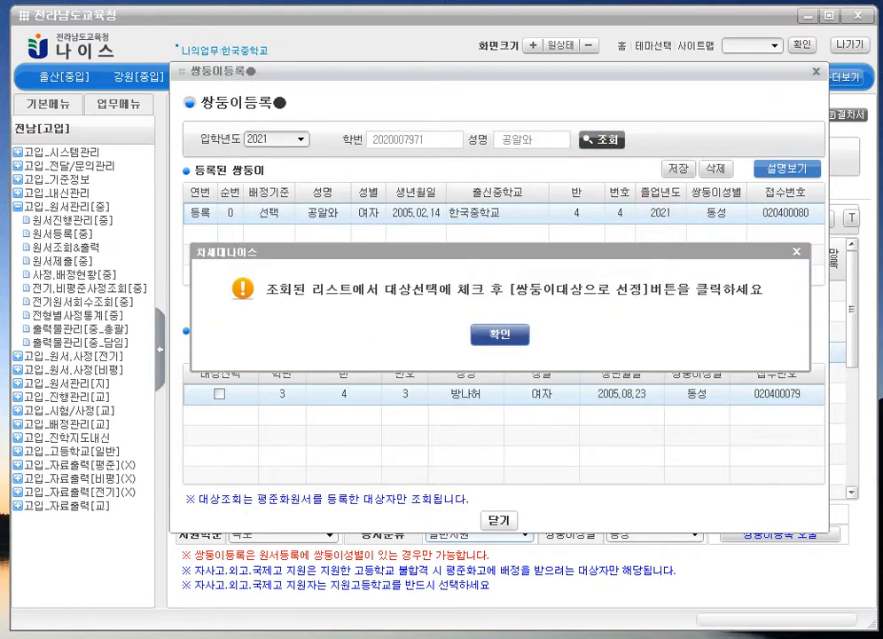
click(486, 331)
- Add the sibling as a twin, setting the added twin to 종속 and the first to 기준
click(221, 392)
click(439, 310)
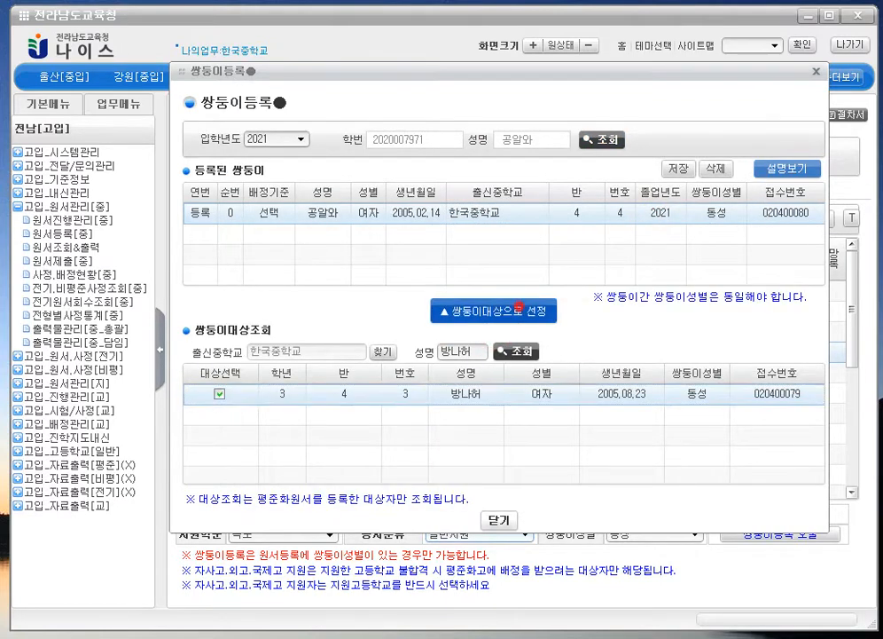
click(415, 346)
click(300, 233)
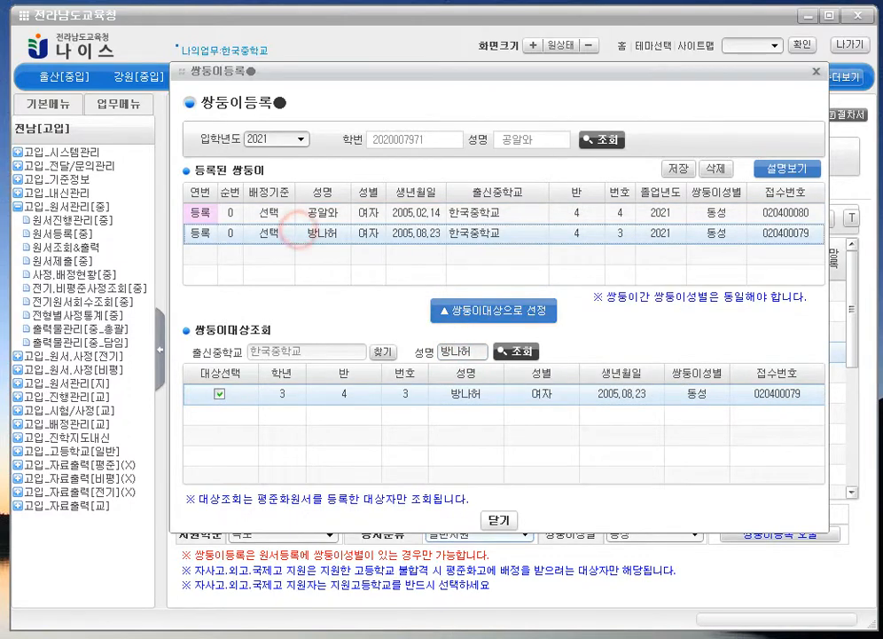
click(266, 232)
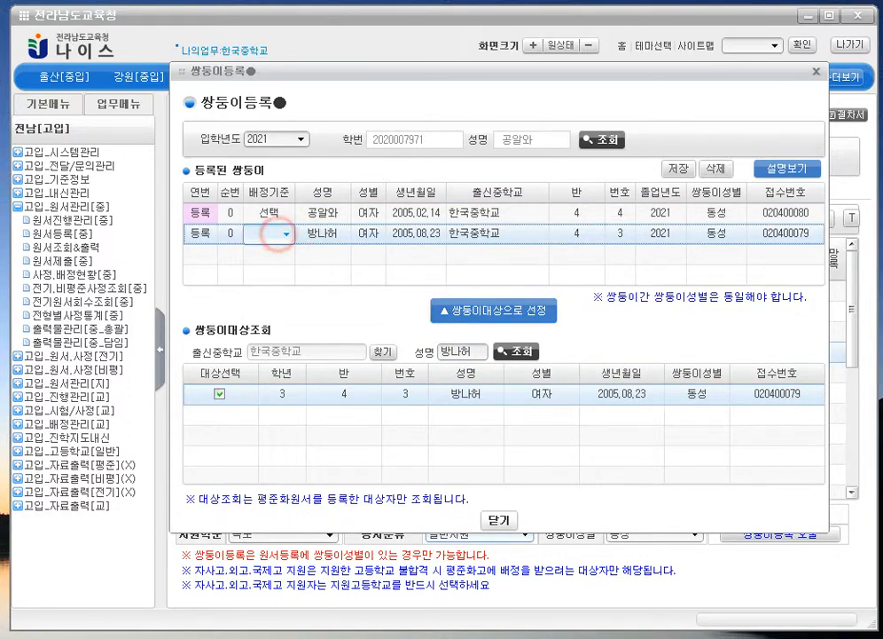
click(286, 233)
click(286, 282)
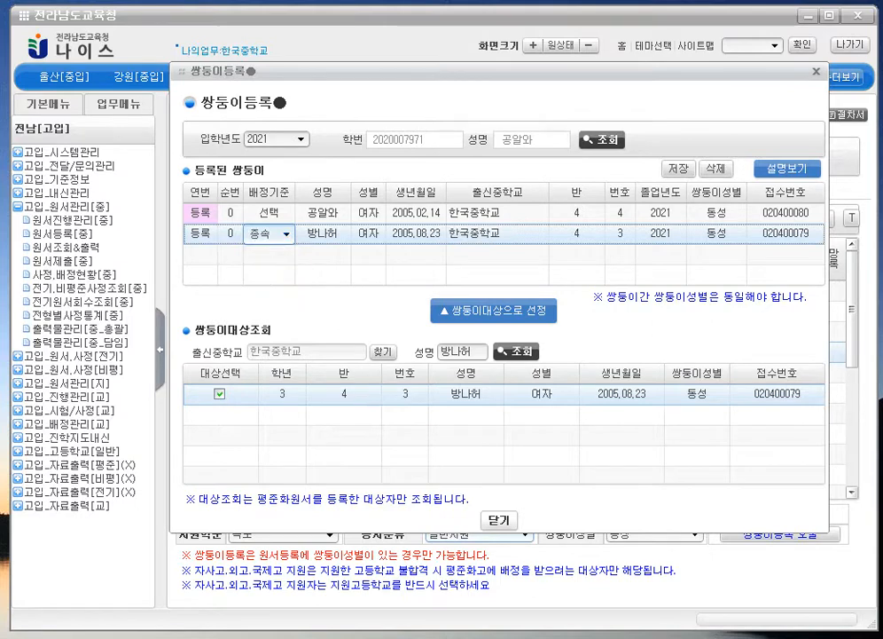
click(266, 213)
click(285, 214)
click(282, 246)
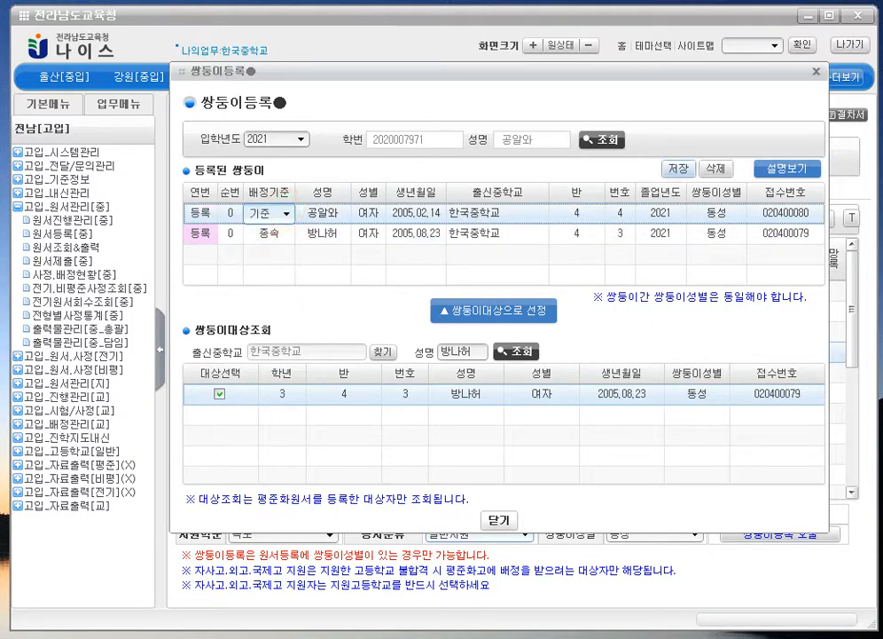
- Save the twin registration, confirm it, and close the window
click(679, 168)
click(462, 336)
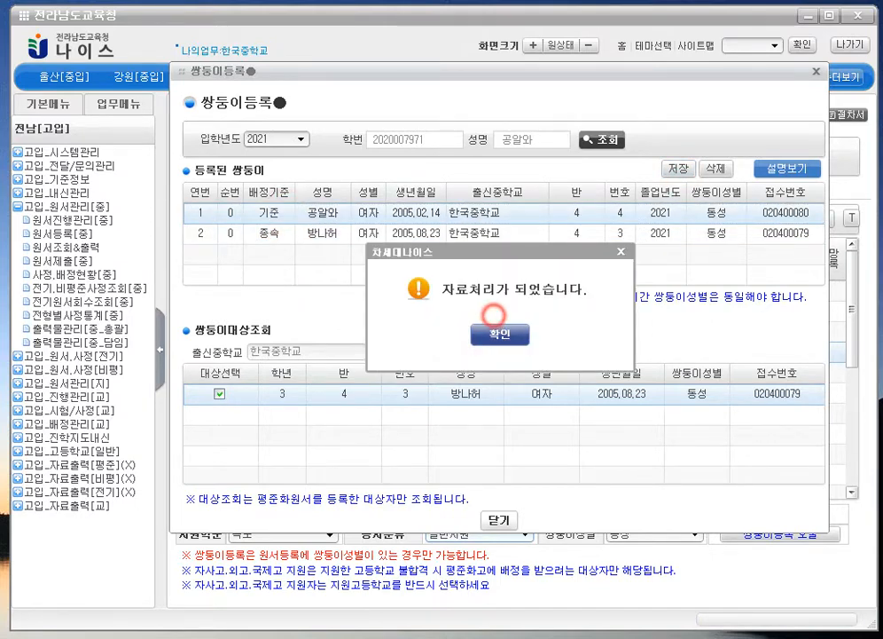
click(497, 335)
click(500, 519)
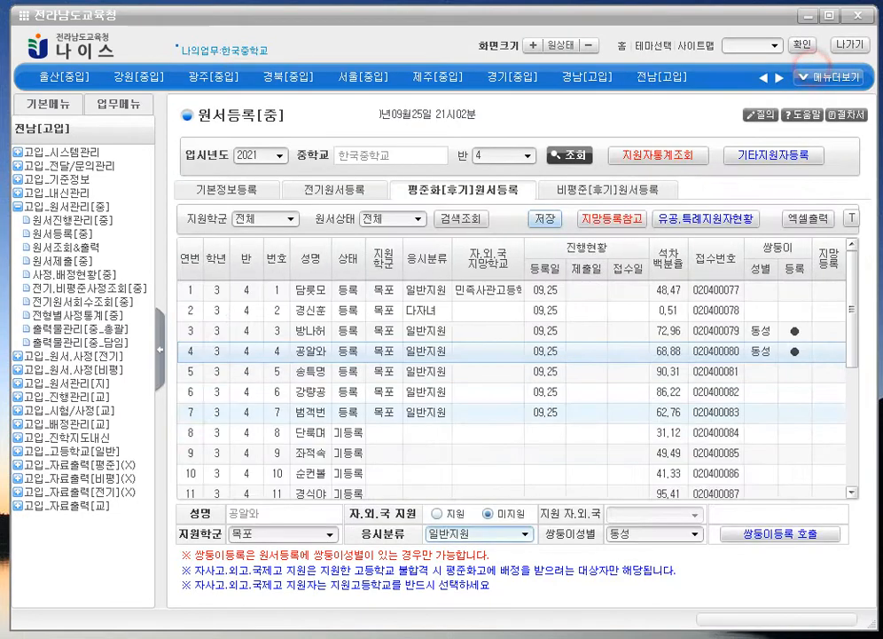
click(575, 344)
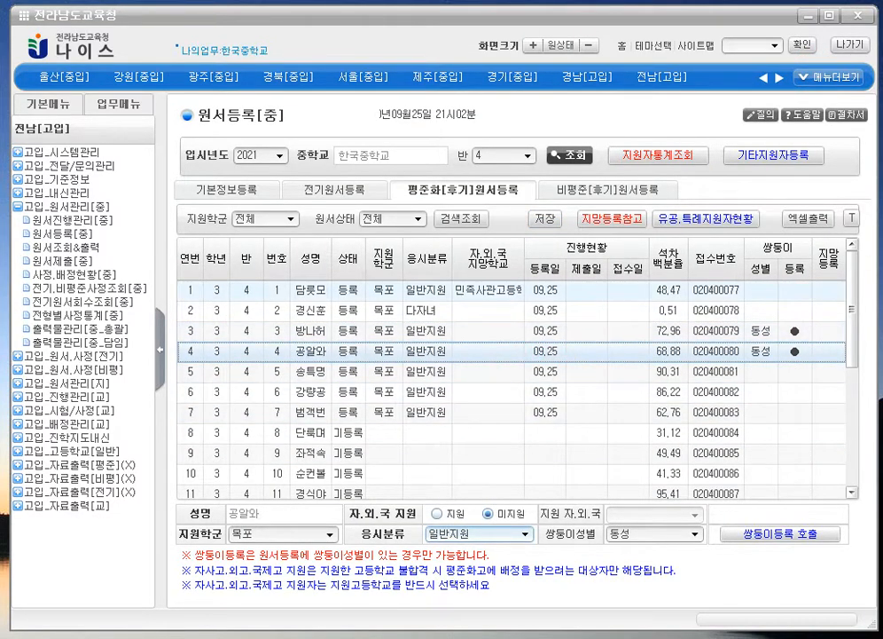
click(785, 330)
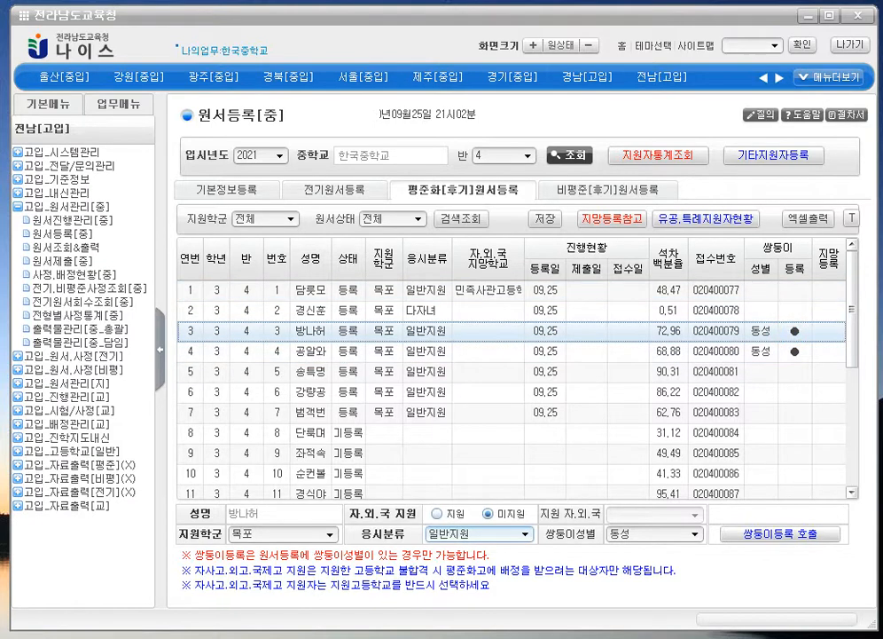
click(801, 355)
click(798, 331)
click(798, 353)
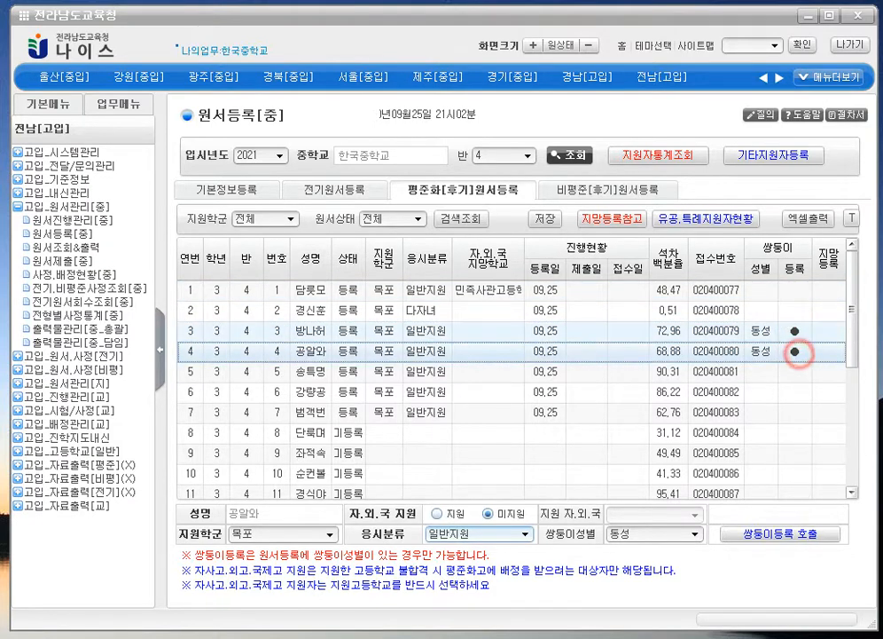
click(799, 331)
click(799, 351)
click(794, 330)
click(792, 347)
click(793, 329)
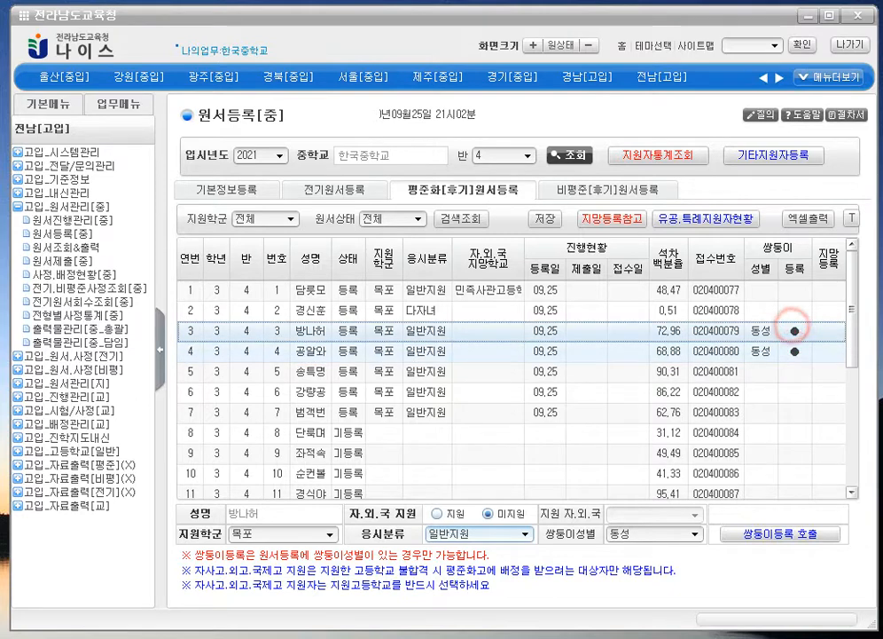
click(797, 350)
click(794, 330)
click(793, 352)
click(792, 331)
click(796, 351)
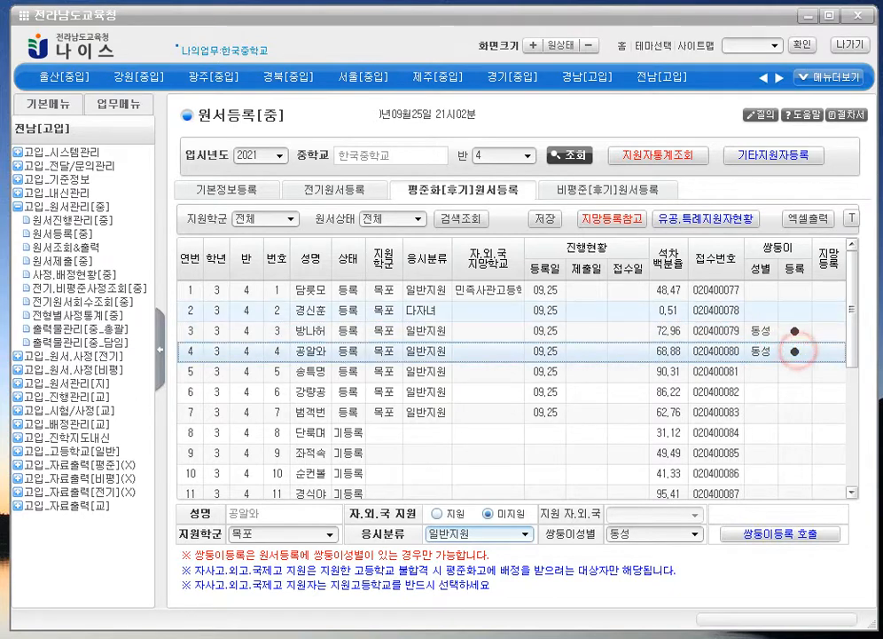
click(367, 331)
click(358, 353)
click(349, 330)
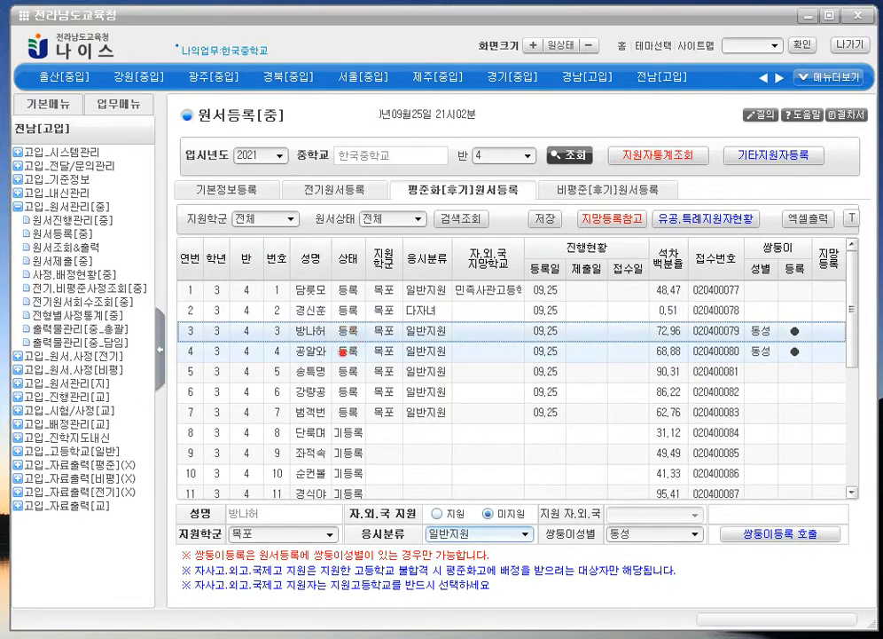
click(342, 352)
click(337, 328)
click(341, 351)
click(338, 330)
click(341, 352)
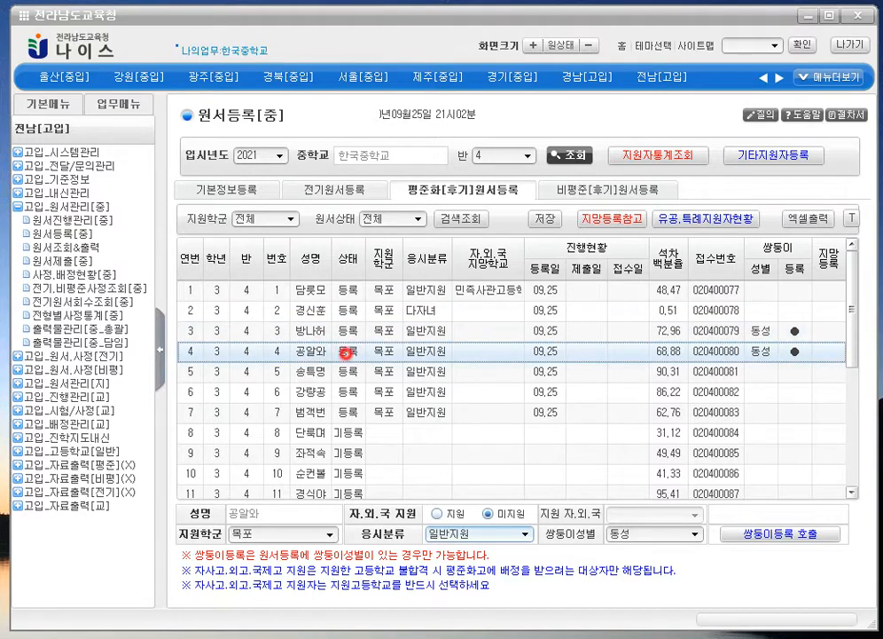
click(759, 329)
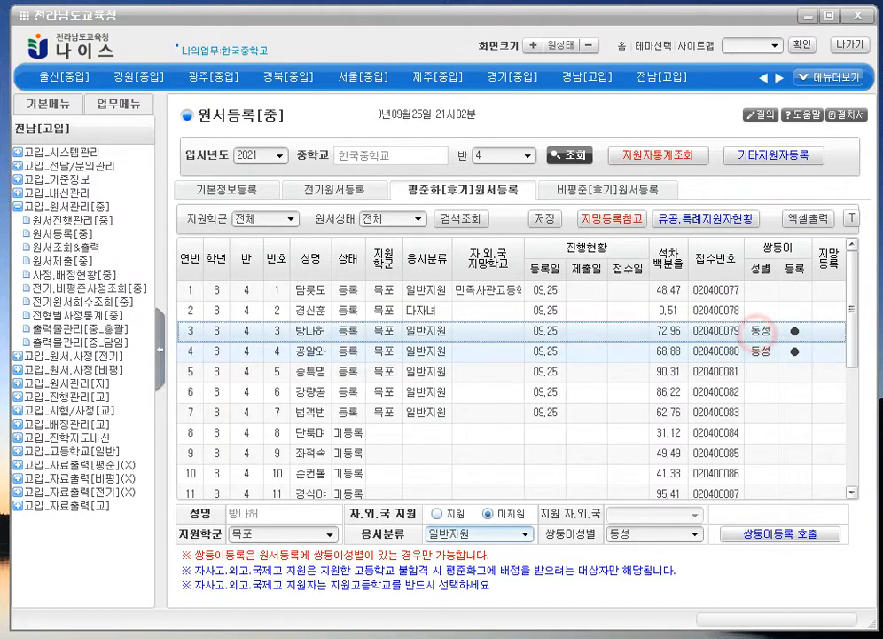
click(469, 355)
click(424, 329)
click(413, 351)
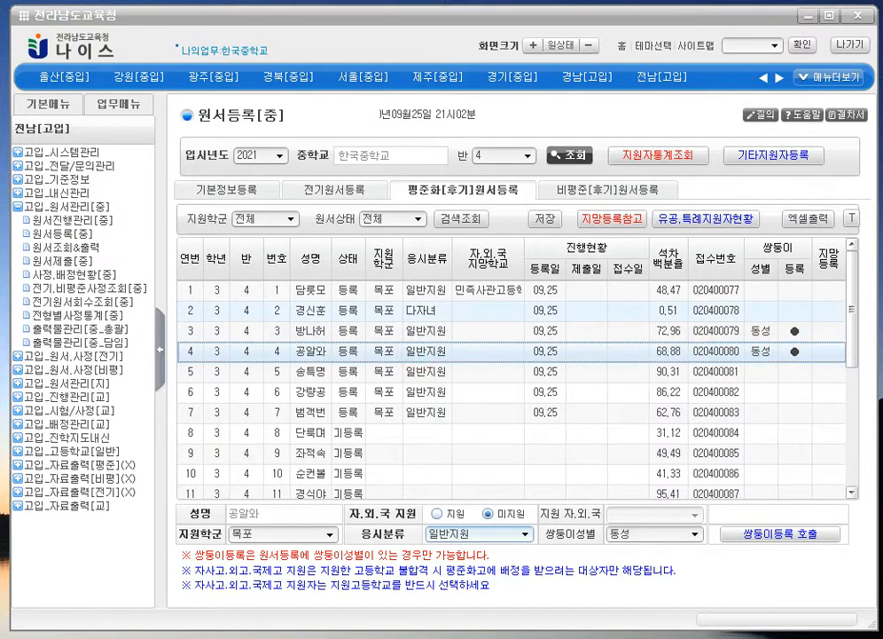
click(355, 327)
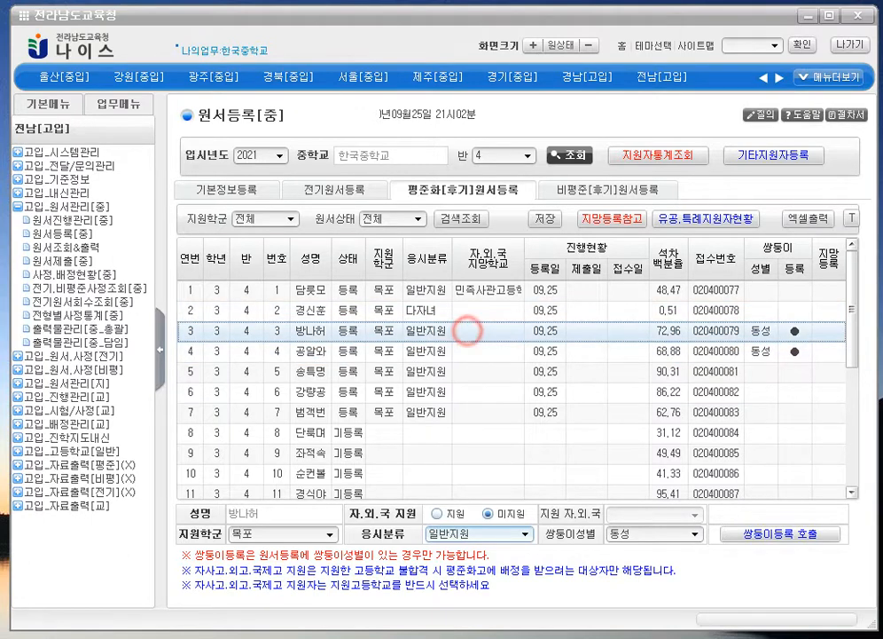
click(403, 347)
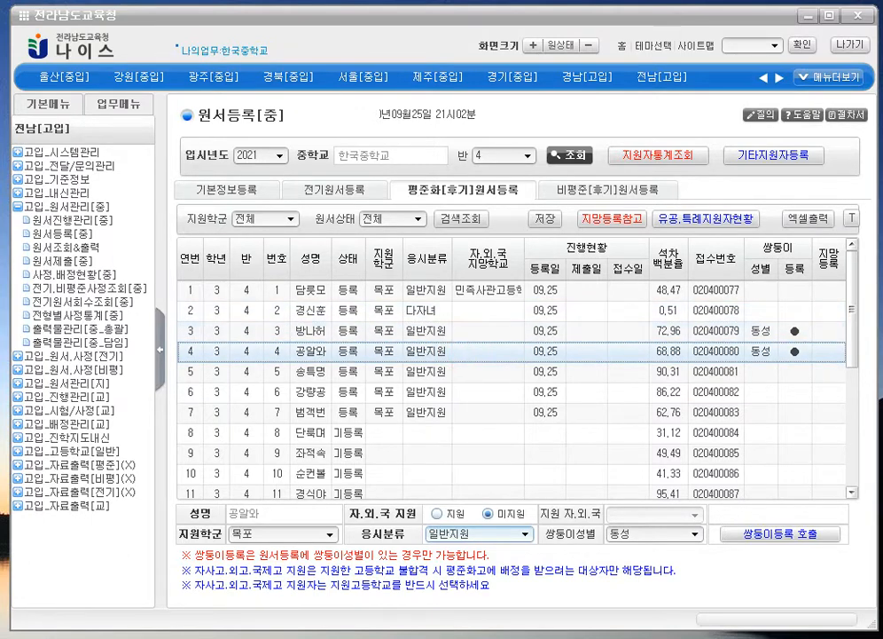
click(746, 330)
click(759, 351)
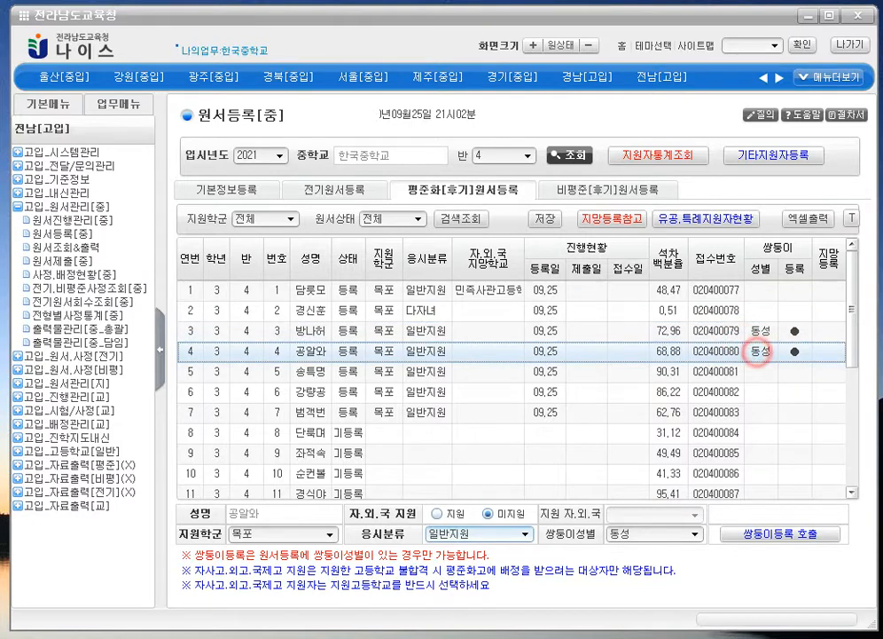
click(811, 335)
click(810, 357)
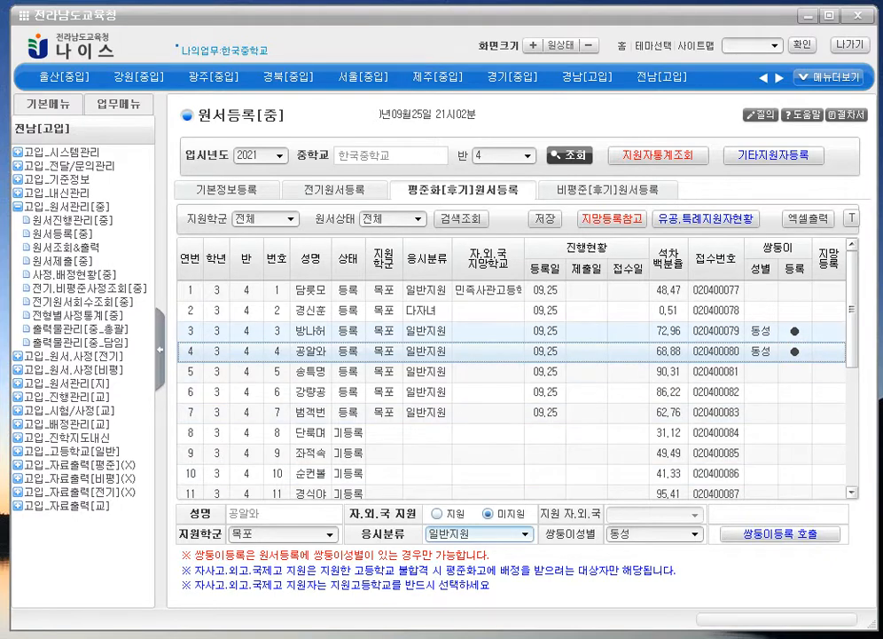
- Review the applications of students 2 through 8, including twins 3 and 4
click(374, 432)
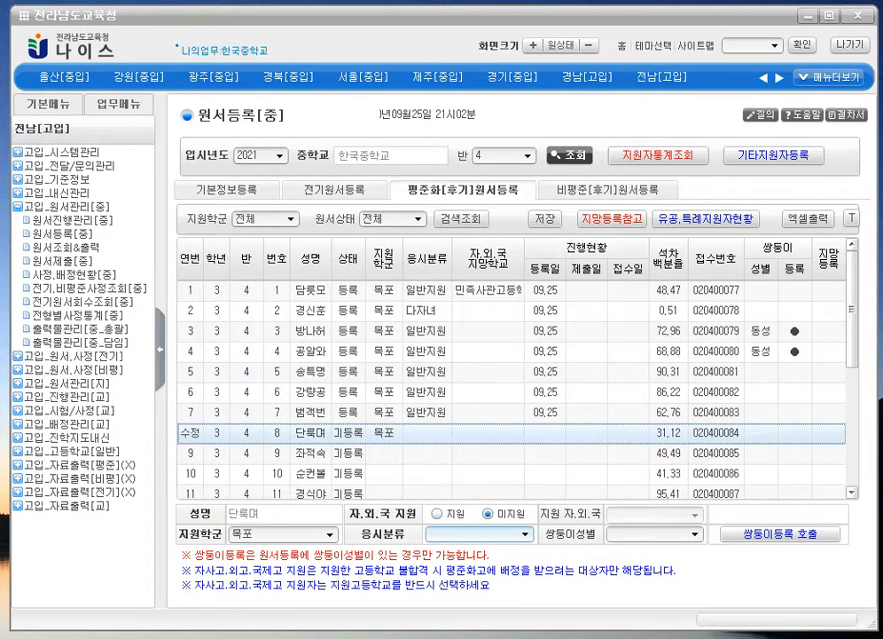
click(399, 331)
click(399, 311)
click(400, 332)
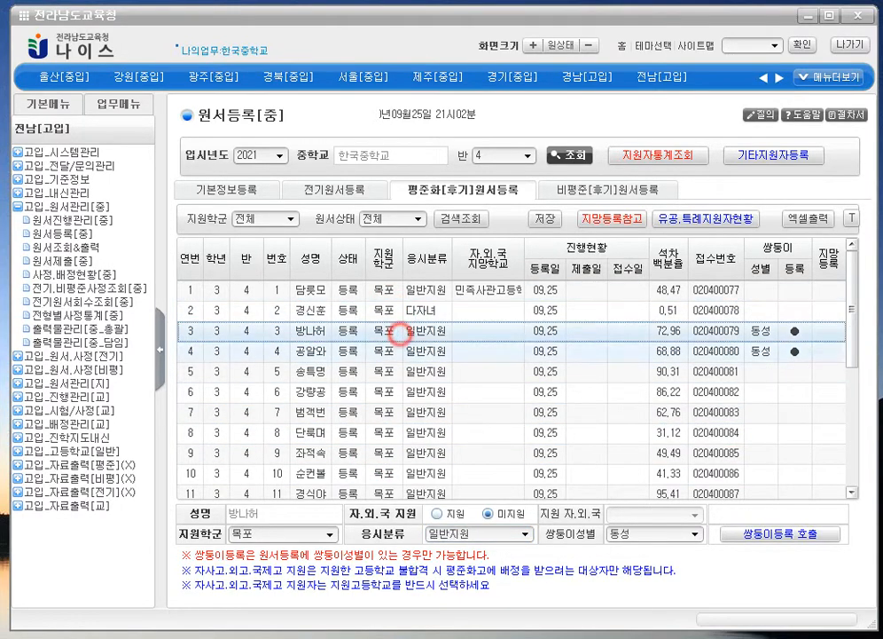
click(426, 371)
click(471, 391)
click(491, 331)
click(768, 330)
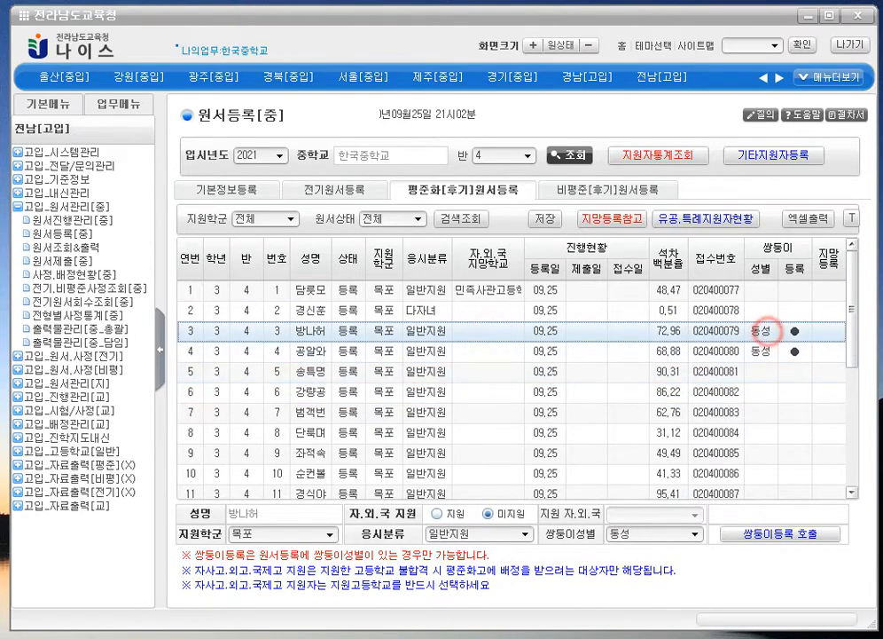
click(764, 351)
click(763, 331)
click(752, 351)
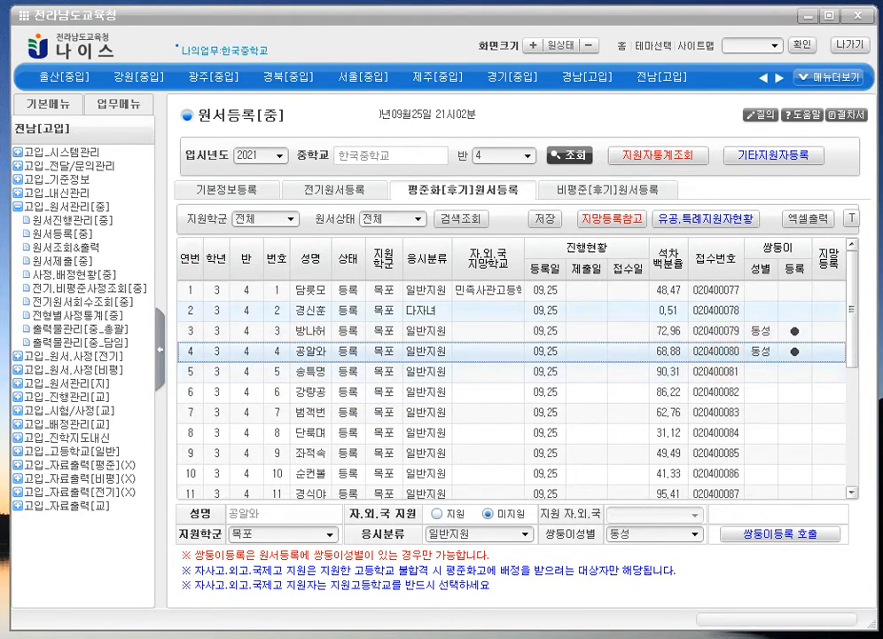
click(346, 371)
- Scroll the list to review students 11–14, including 체육특기 applicant no. 12, through no. 20
scroll(345, 371, down, 3)
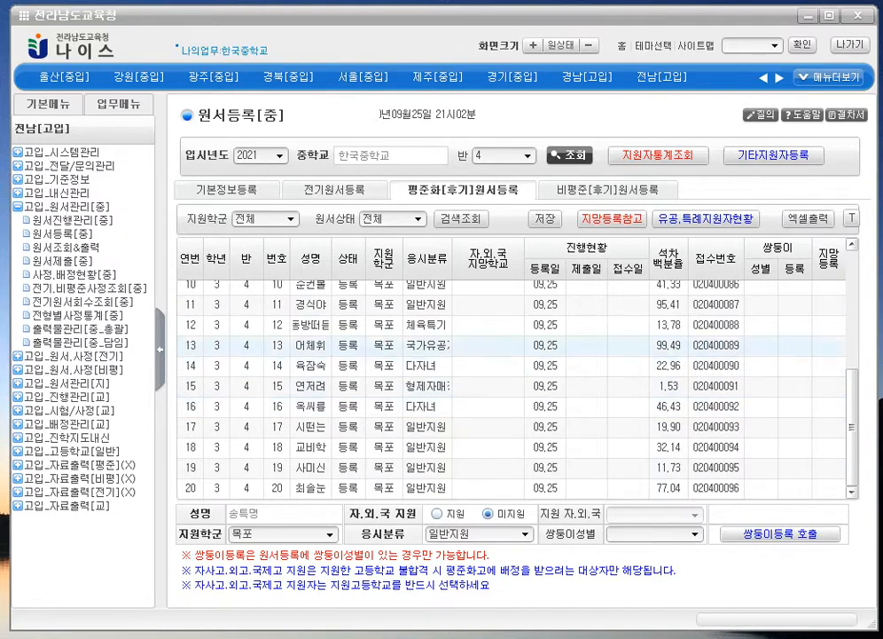
click(383, 364)
click(382, 304)
click(384, 365)
click(391, 321)
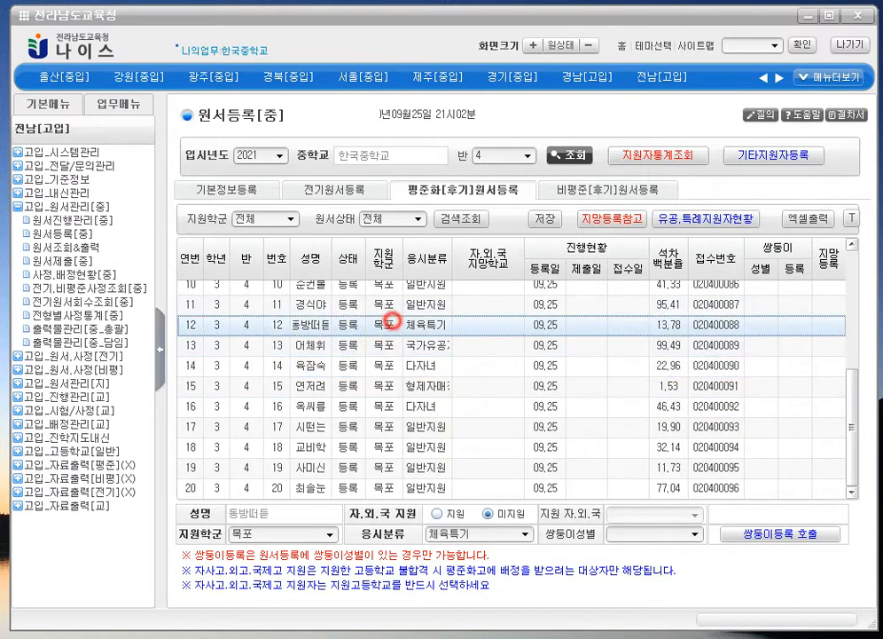
scroll(391, 322, up, 3)
click(637, 369)
scroll(637, 368, down, 3)
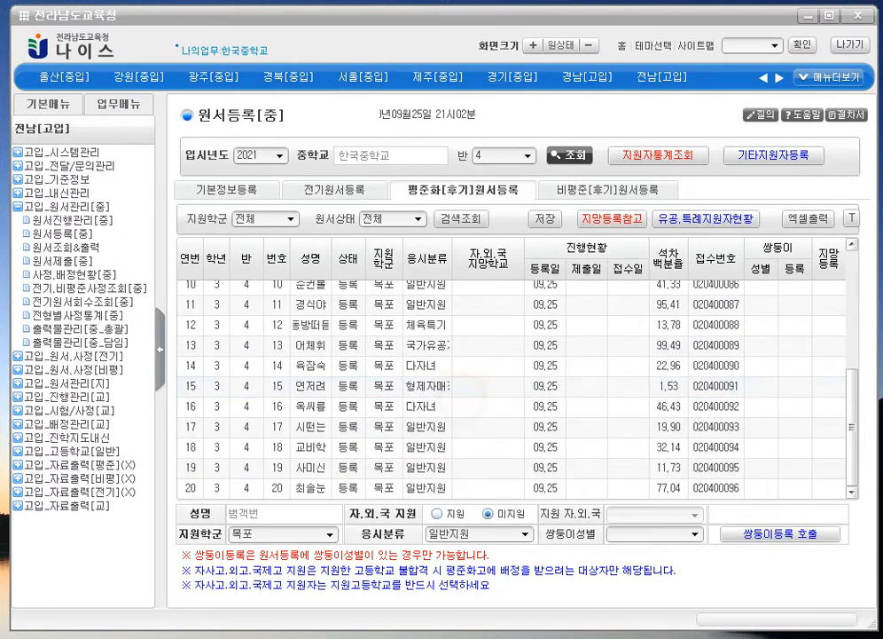
scroll(512, 372, up, 3)
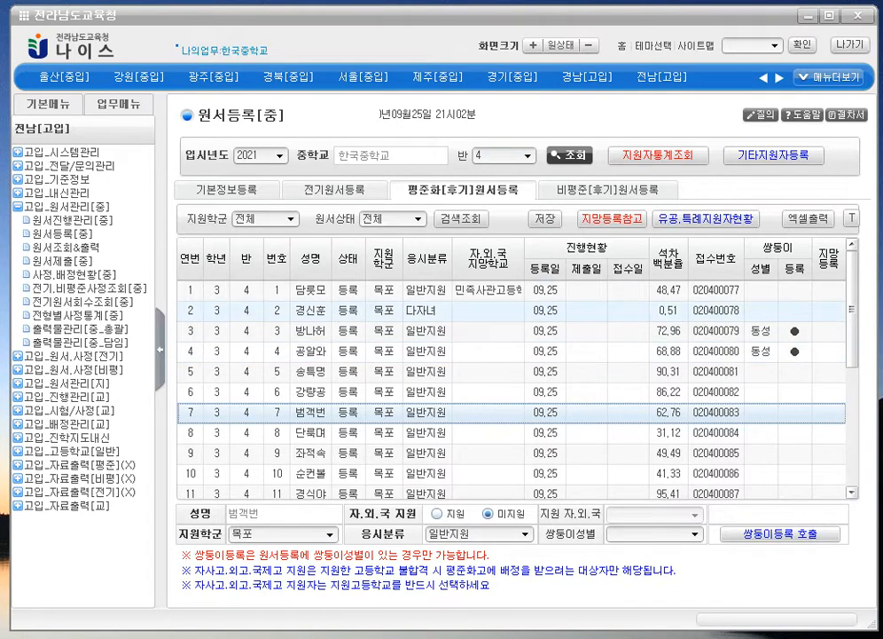
scroll(511, 372, down, 3)
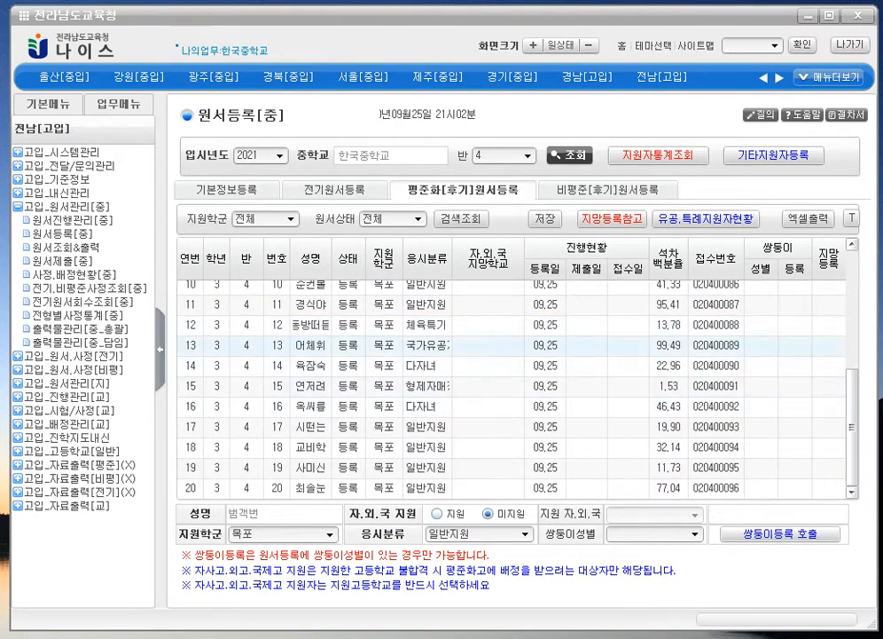
scroll(512, 381, up, 3)
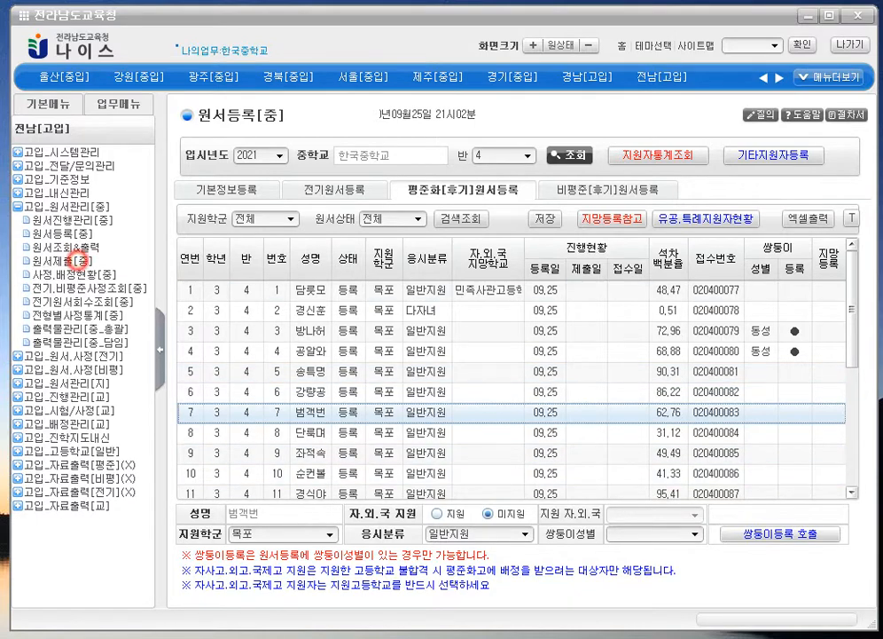
- On 원서제출[중], select the 목포 totals row and open 지원자통계조회
click(60, 261)
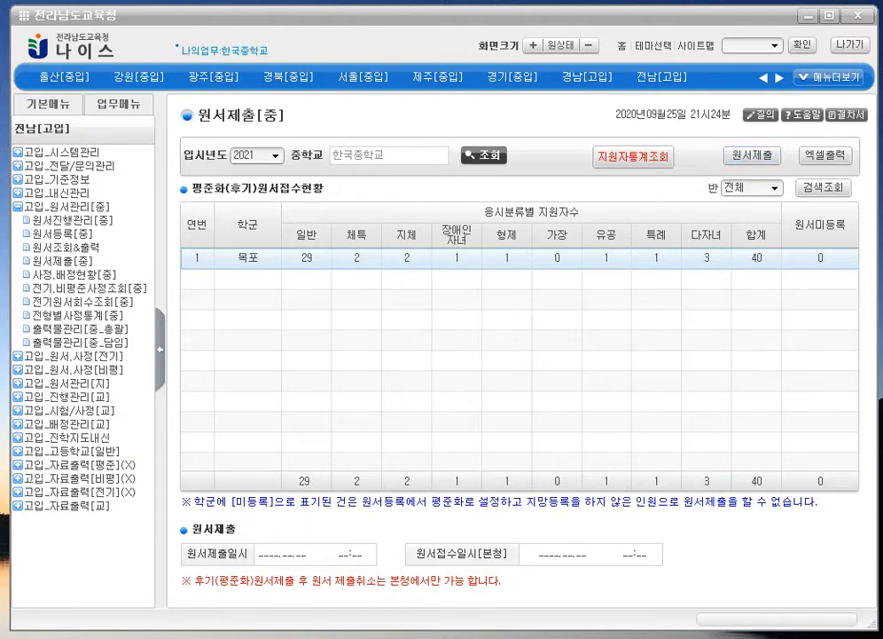
click(377, 270)
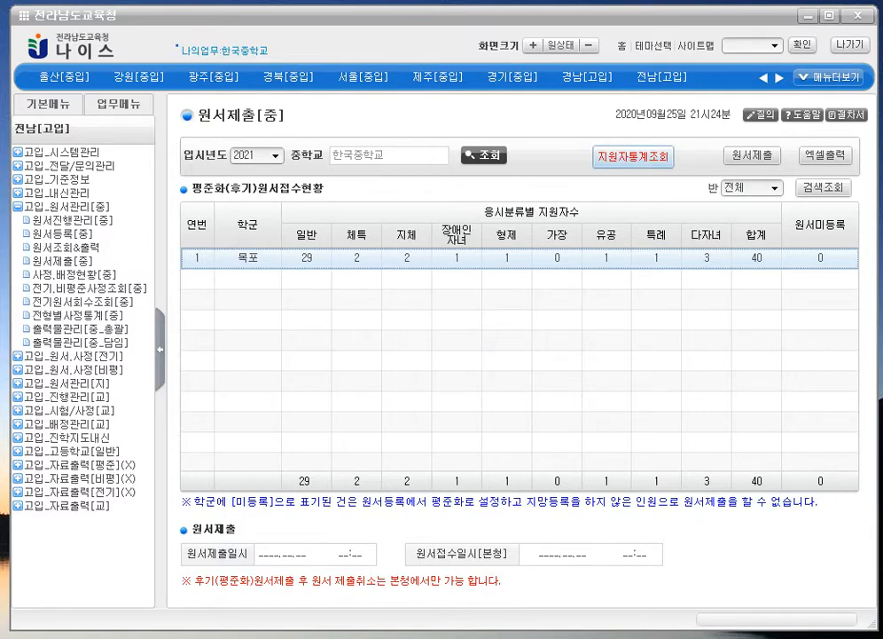
click(632, 157)
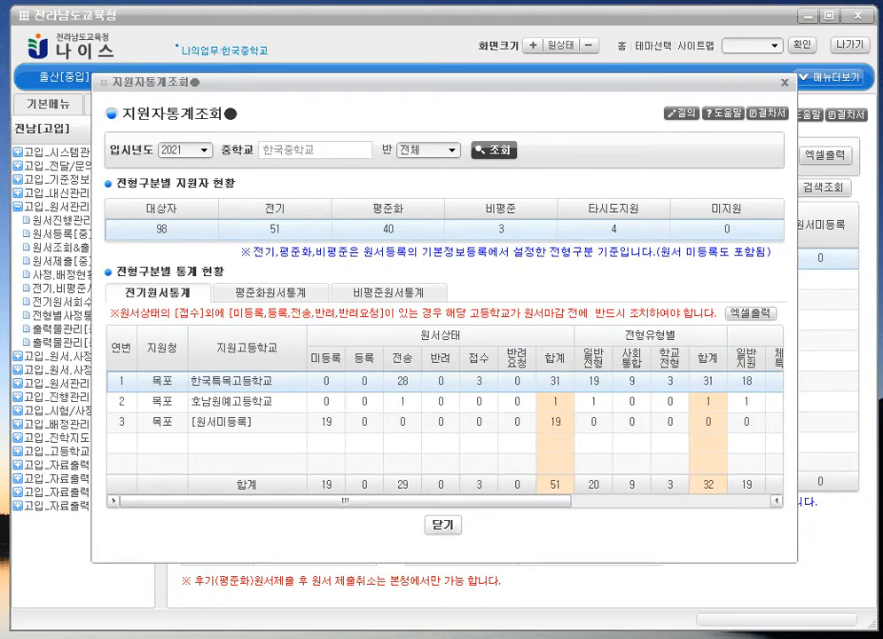
- Check the 전기 school rows, view the 평준화 and 비평준 statistics, then close the summary
click(414, 419)
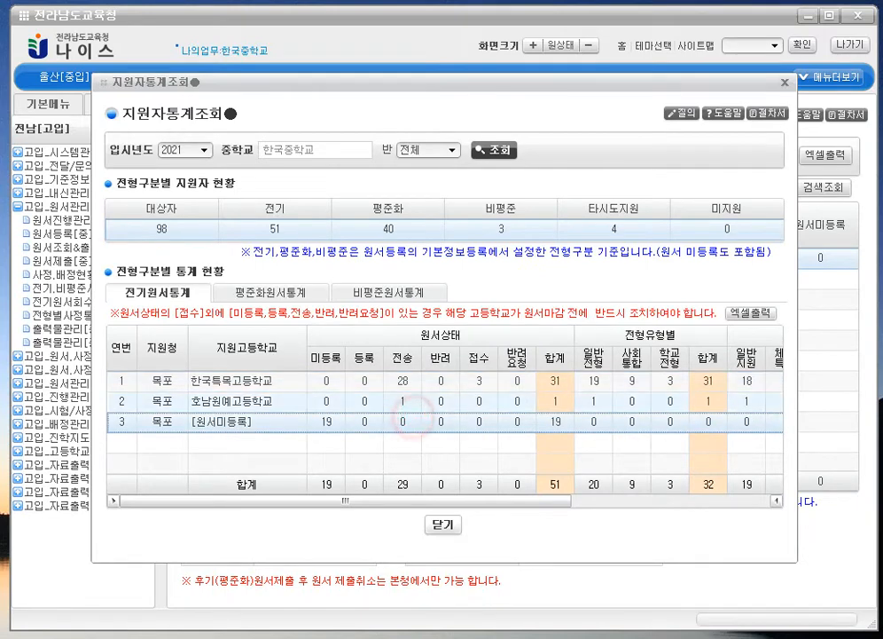
click(401, 399)
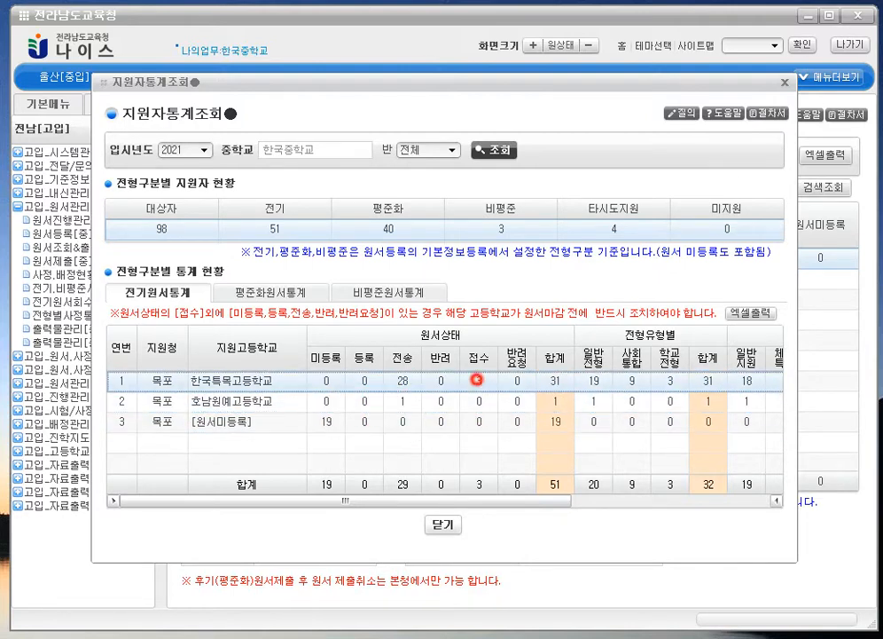
click(595, 426)
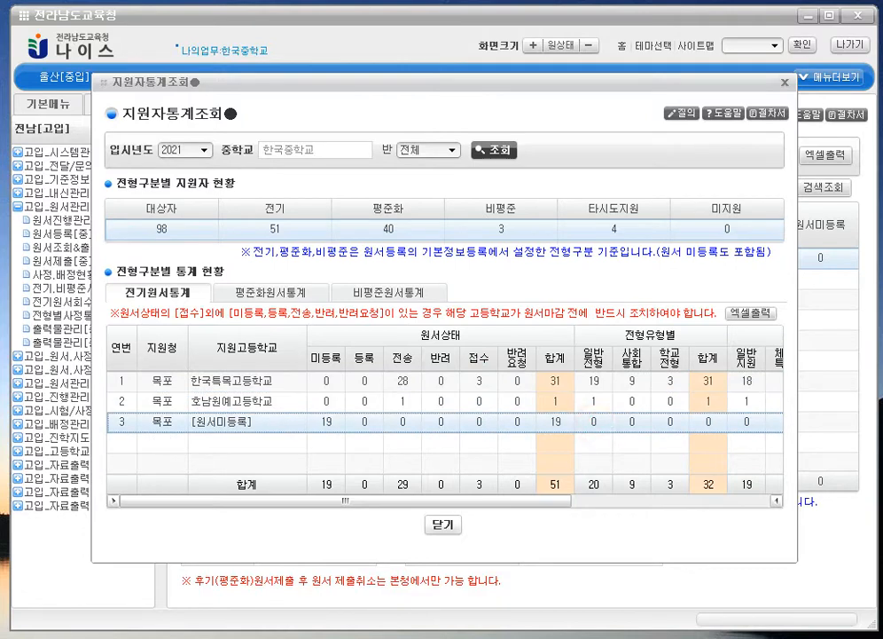
mouse_move(344, 501)
mouse_down()
mouse_move(542, 501)
mouse_move(344, 501)
mouse_up()
click(347, 384)
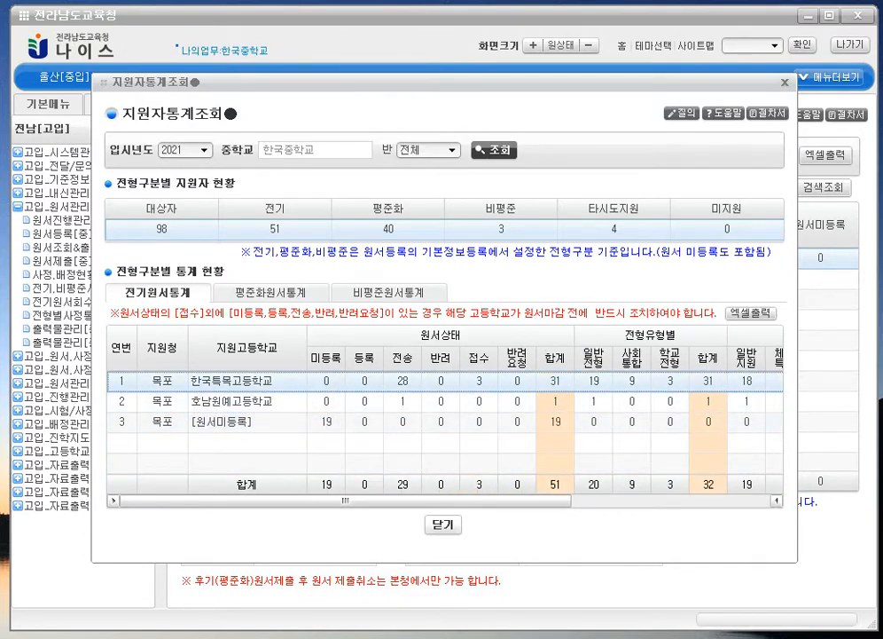
click(289, 292)
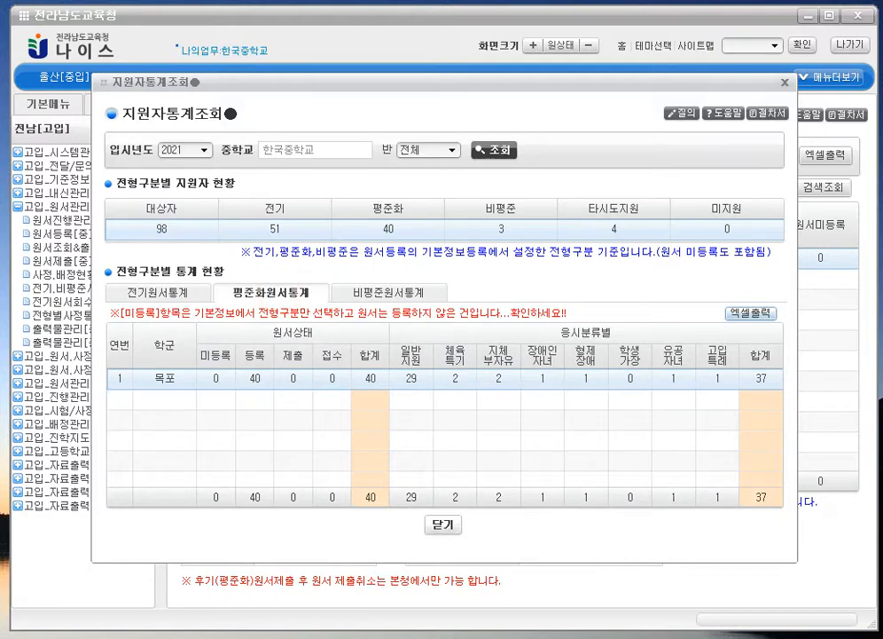
click(404, 292)
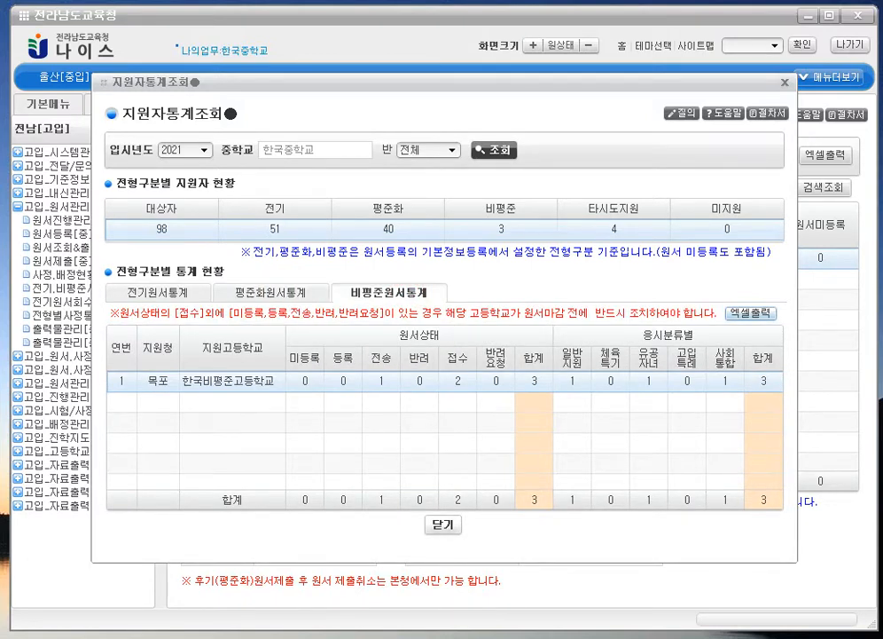
click(442, 524)
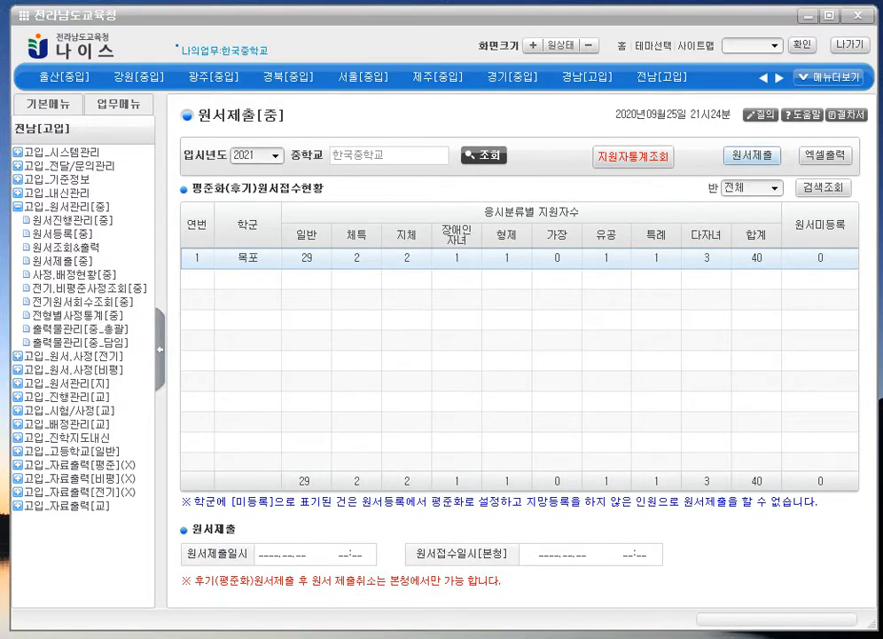
click(740, 155)
click(507, 408)
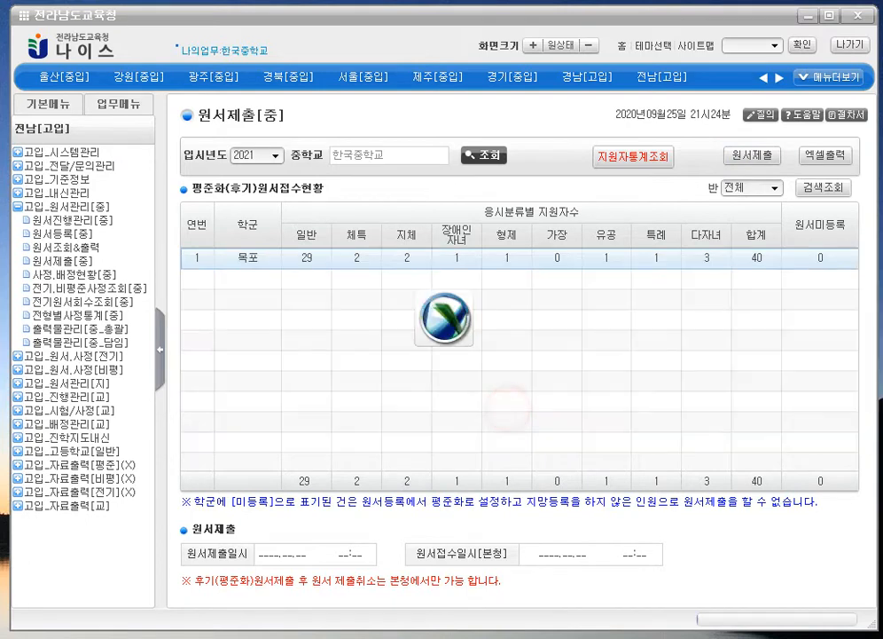
click(521, 377)
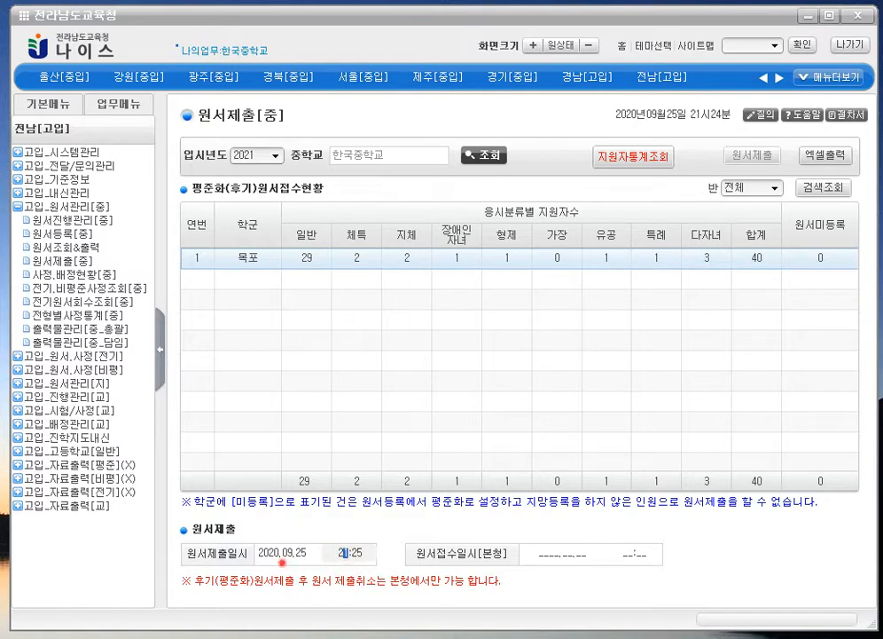
double_click(289, 552)
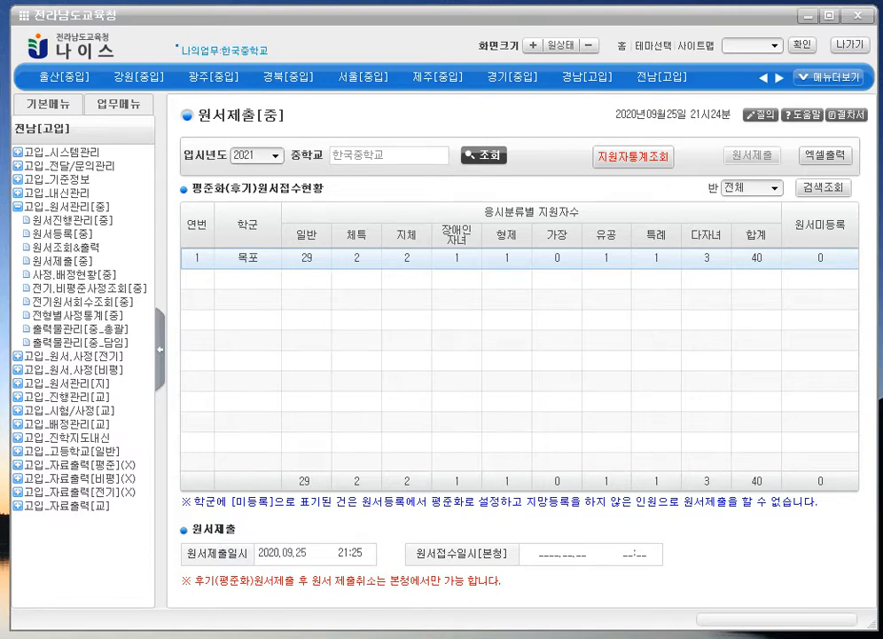
click(524, 288)
click(485, 155)
click(534, 557)
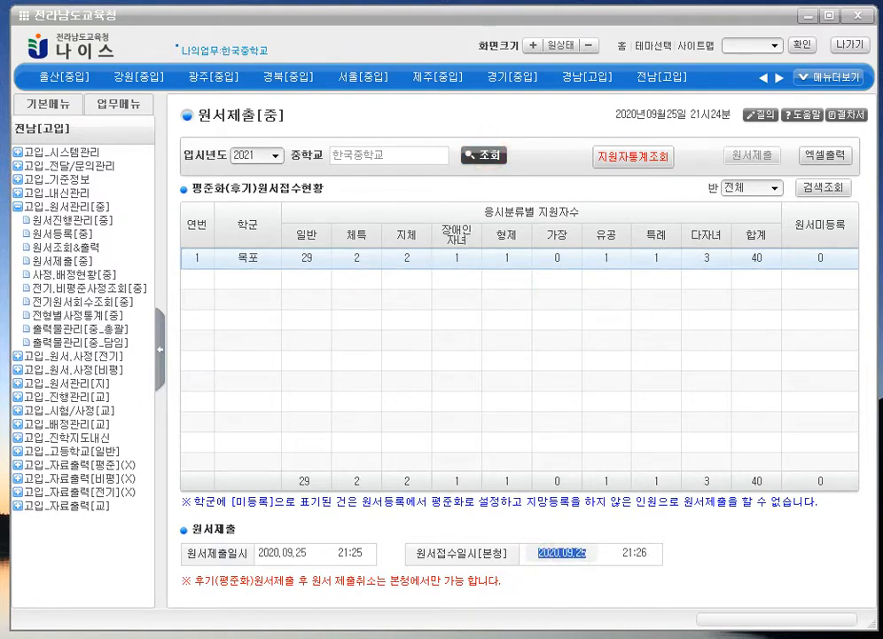
click(624, 561)
drag(611, 558, 650, 554)
click(603, 551)
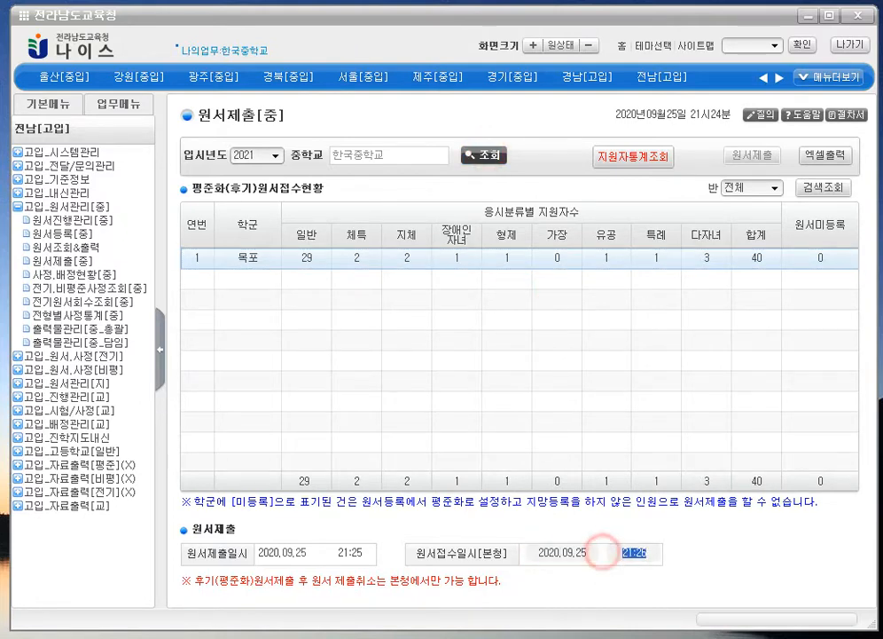
click(580, 547)
click(548, 260)
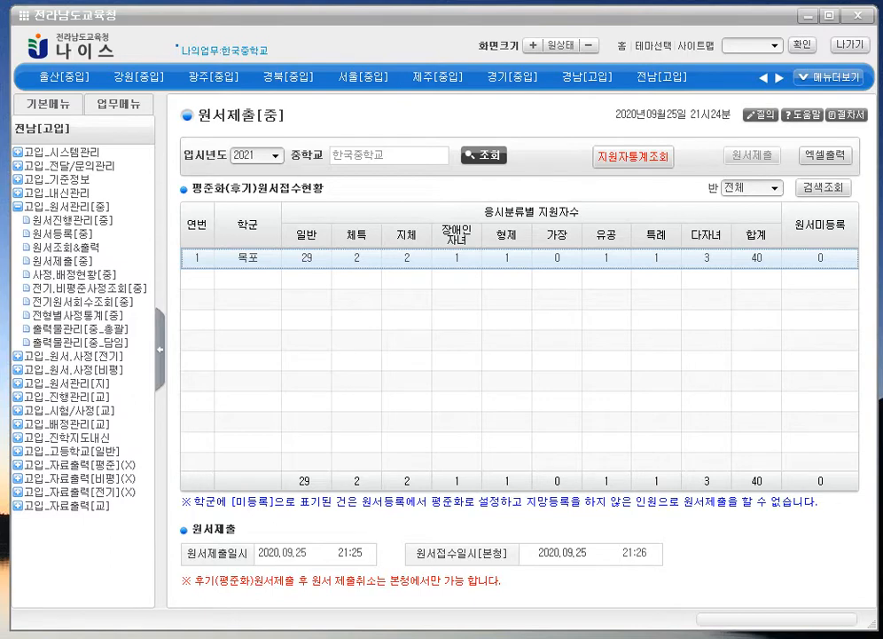
click(503, 294)
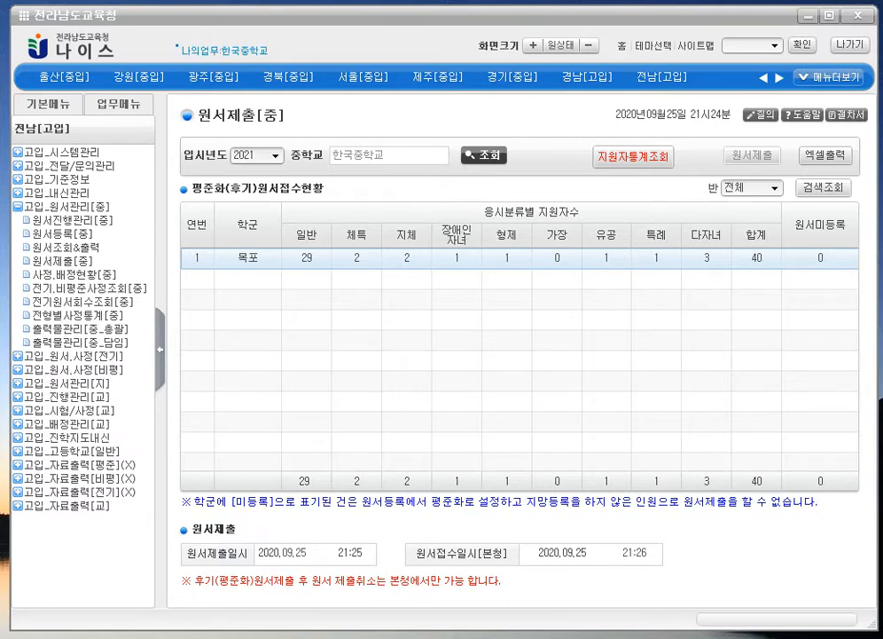
click(484, 155)
click(536, 419)
click(489, 153)
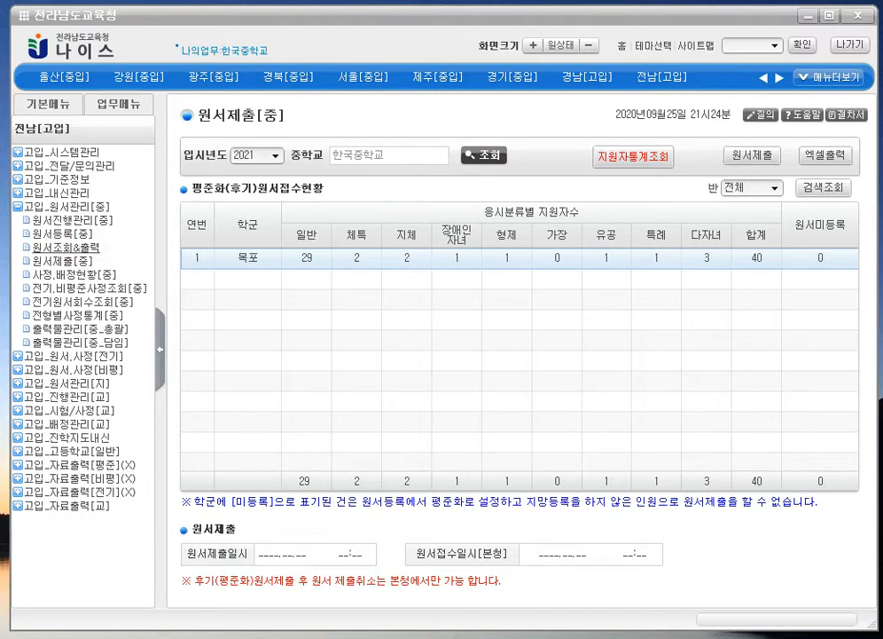
- Load class 4's students in 평준화(후기)원서등록
click(55, 234)
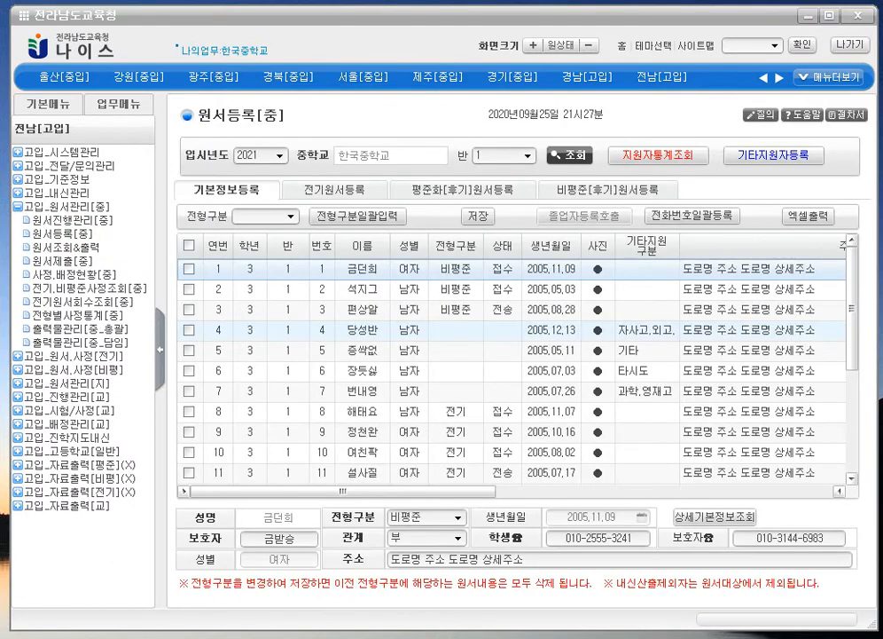
click(452, 190)
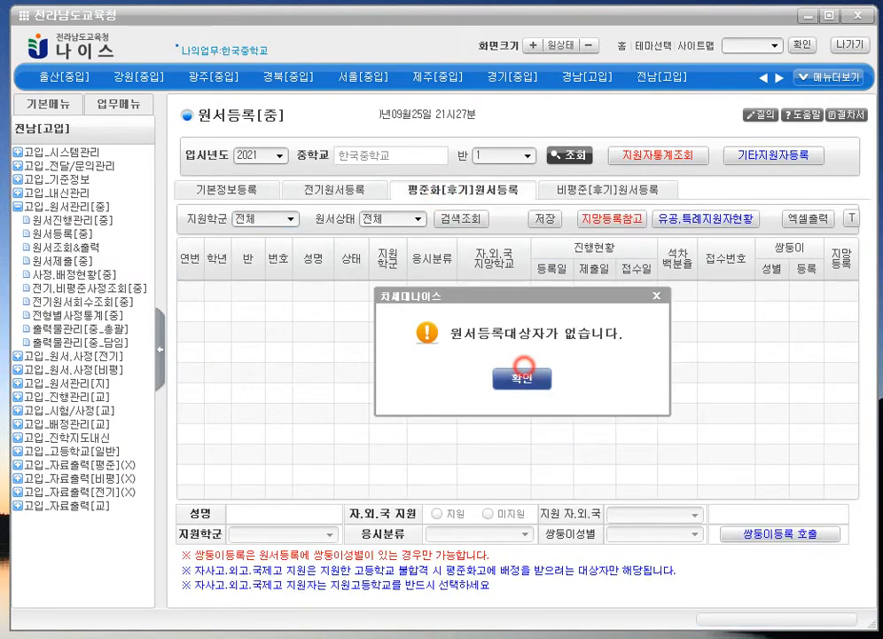
click(522, 372)
click(511, 154)
click(507, 216)
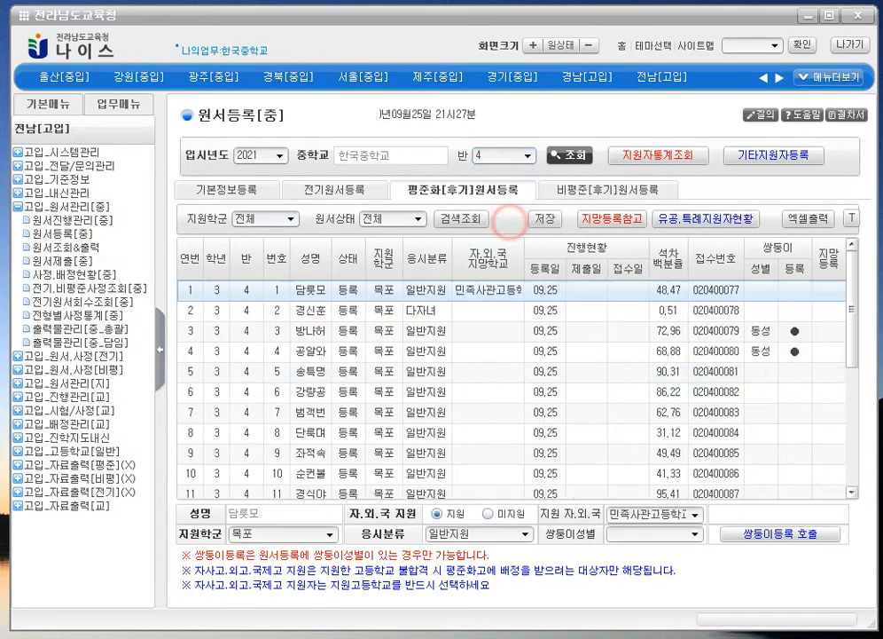
- Change student 7's 응시분류 to 지체부자유 and save
click(494, 398)
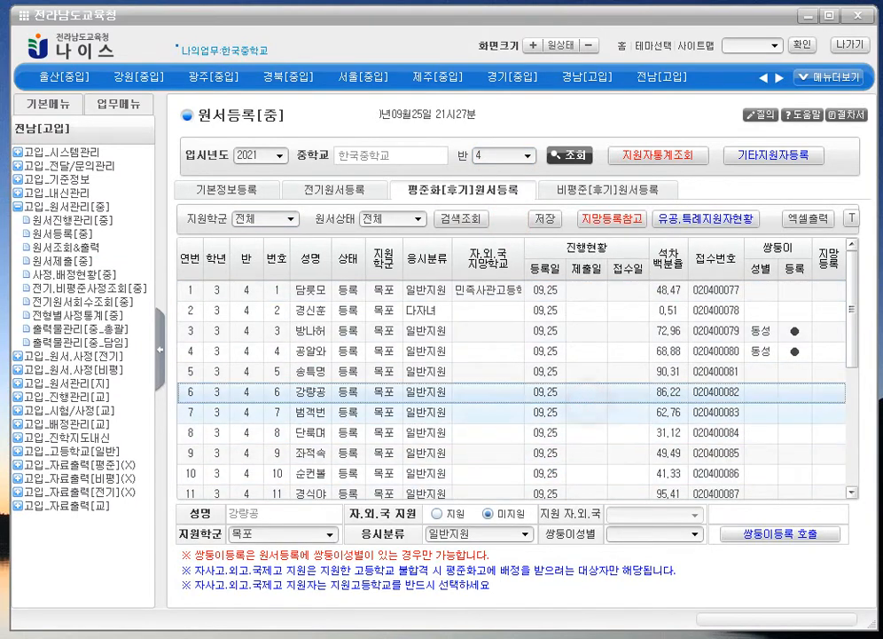
click(568, 412)
click(525, 534)
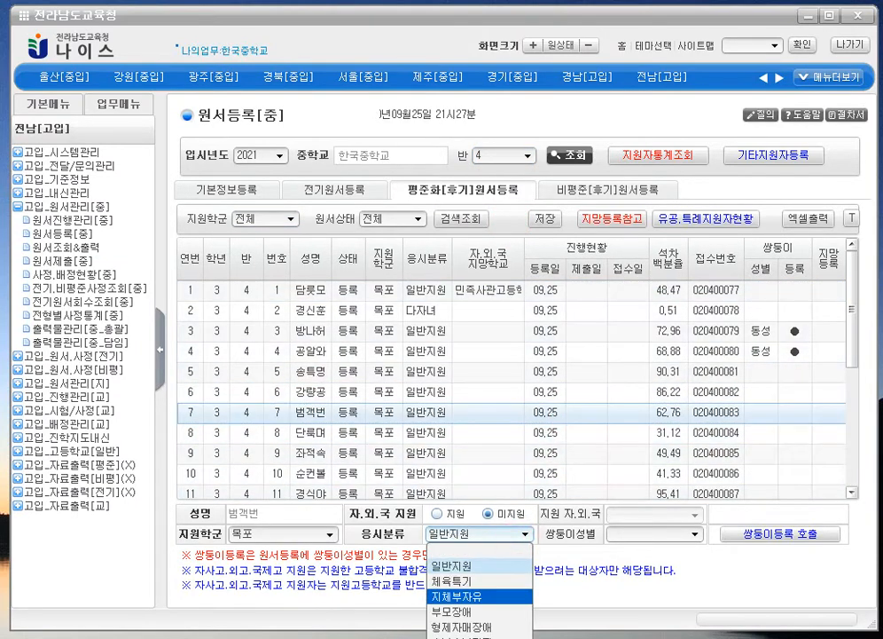
click(510, 595)
click(540, 219)
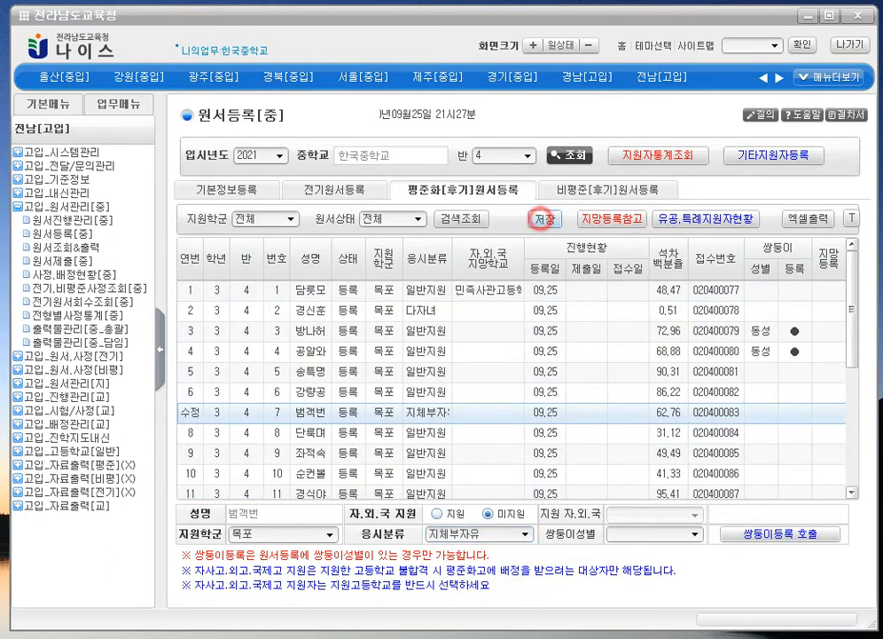
click(524, 380)
- Change student 9's 응시분류 to 체육특기 and save
click(516, 456)
click(513, 533)
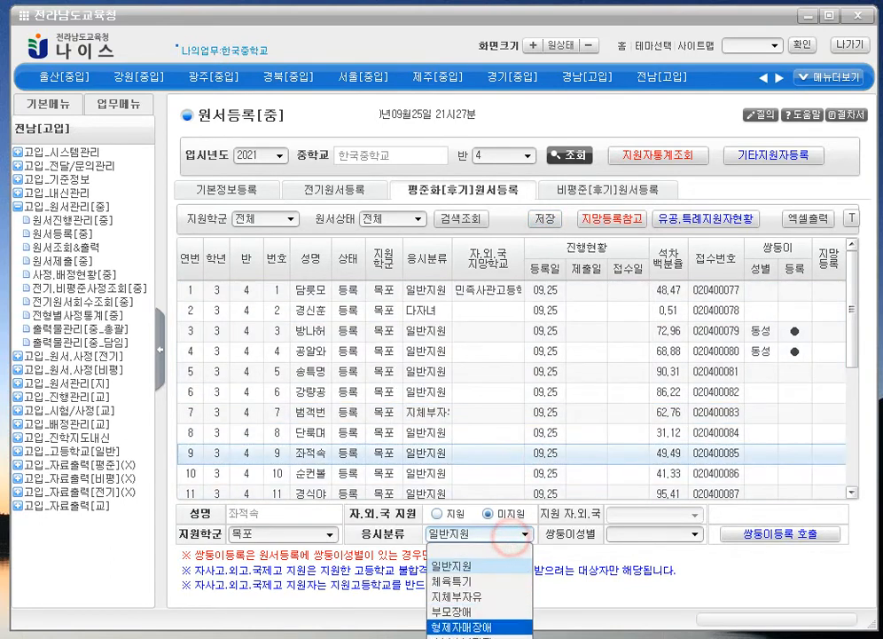
click(479, 579)
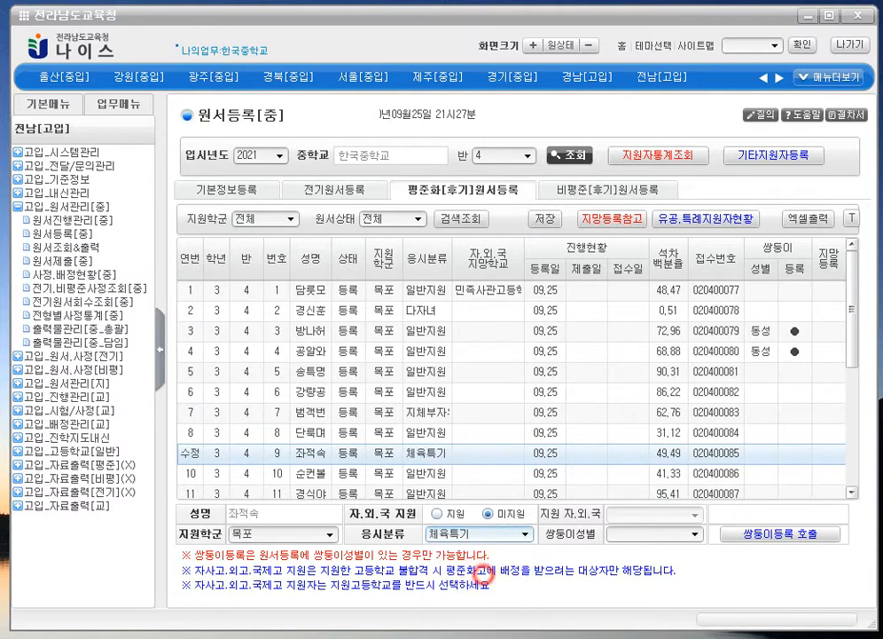
click(544, 218)
click(511, 380)
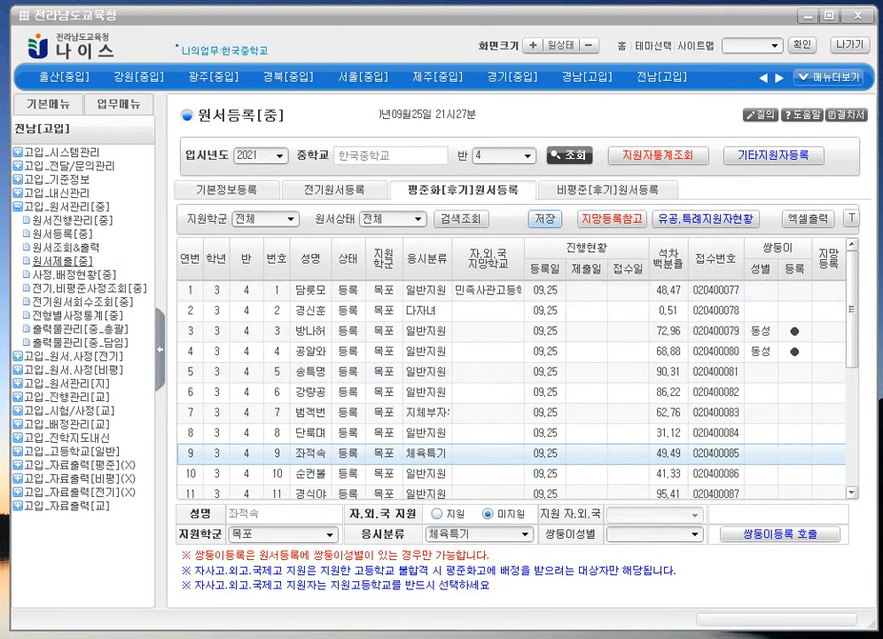
click(58, 262)
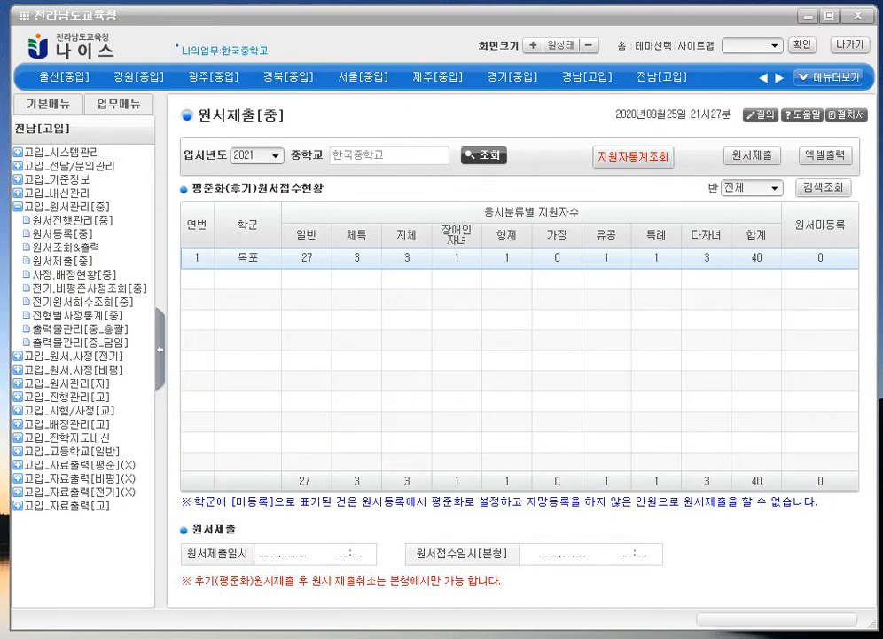
- Submit the 40 평준화 applications at 21:27, refresh the status, and open 출력물관리[중_담임]
click(760, 153)
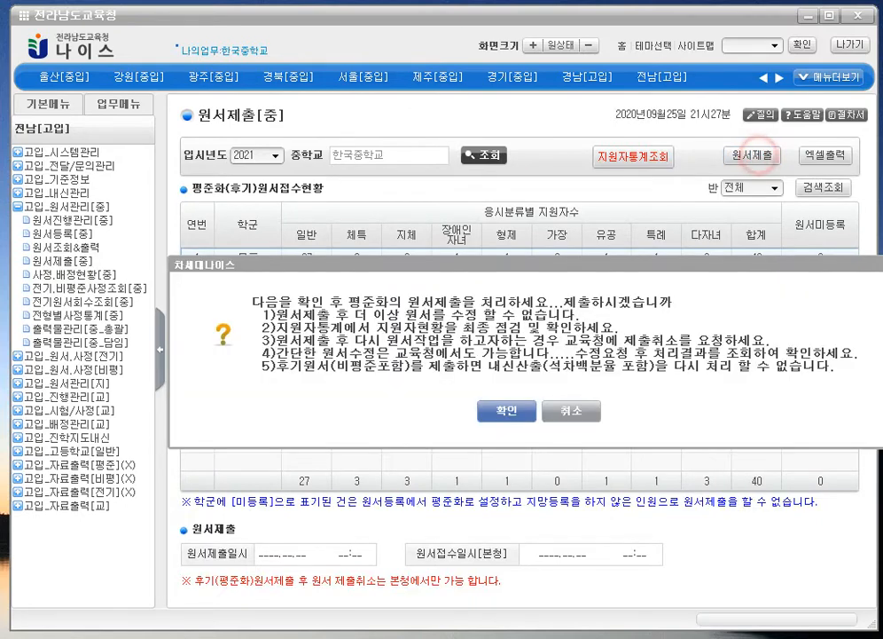
click(506, 411)
click(514, 373)
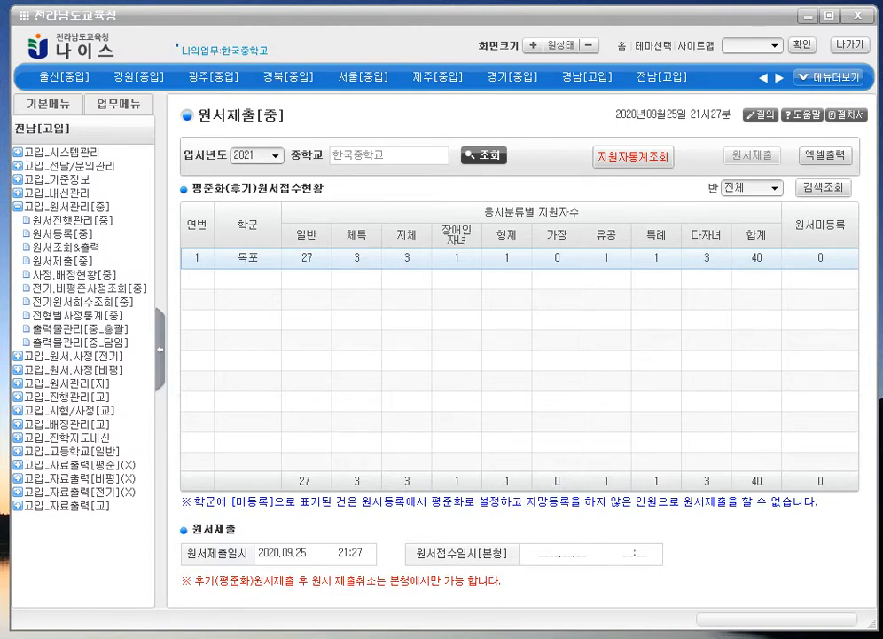
click(483, 154)
click(80, 342)
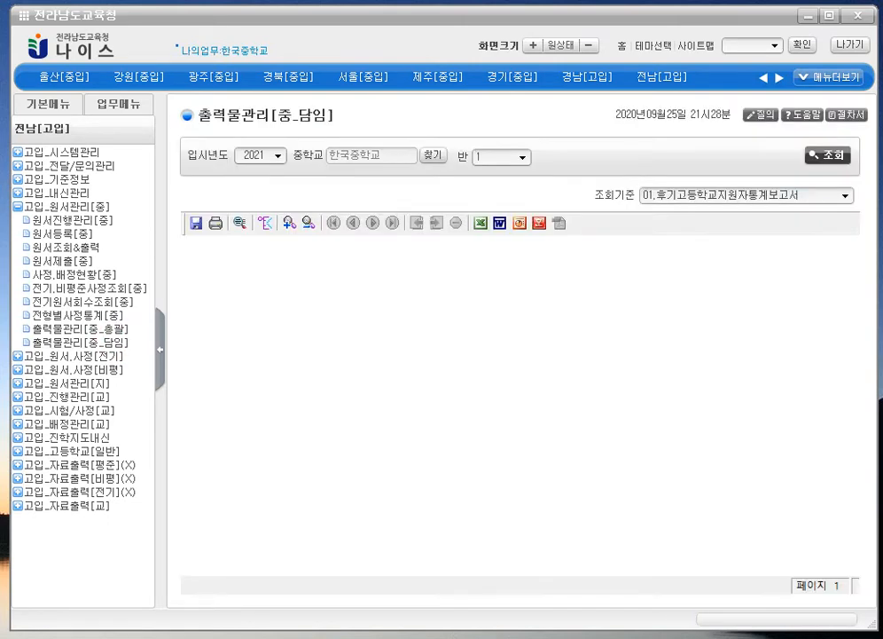
- Query the 61.접수증 receipt report, which has no data, then go to 원서제출[중]
click(688, 194)
click(715, 332)
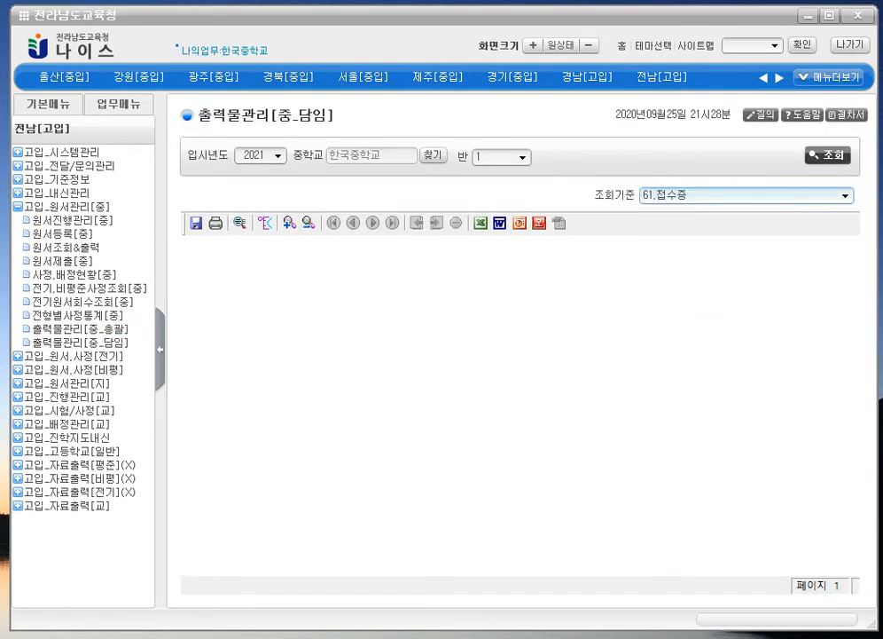
click(656, 194)
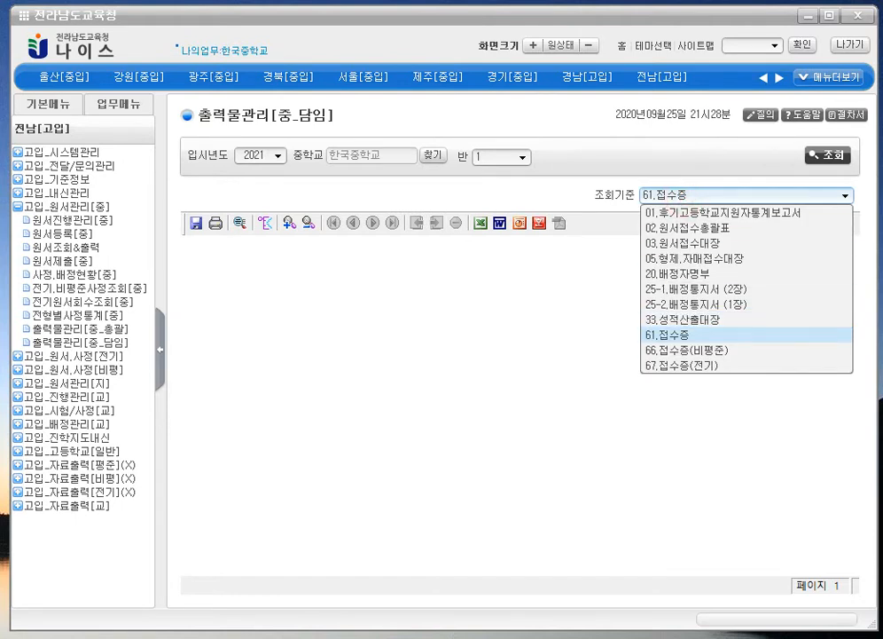
click(724, 334)
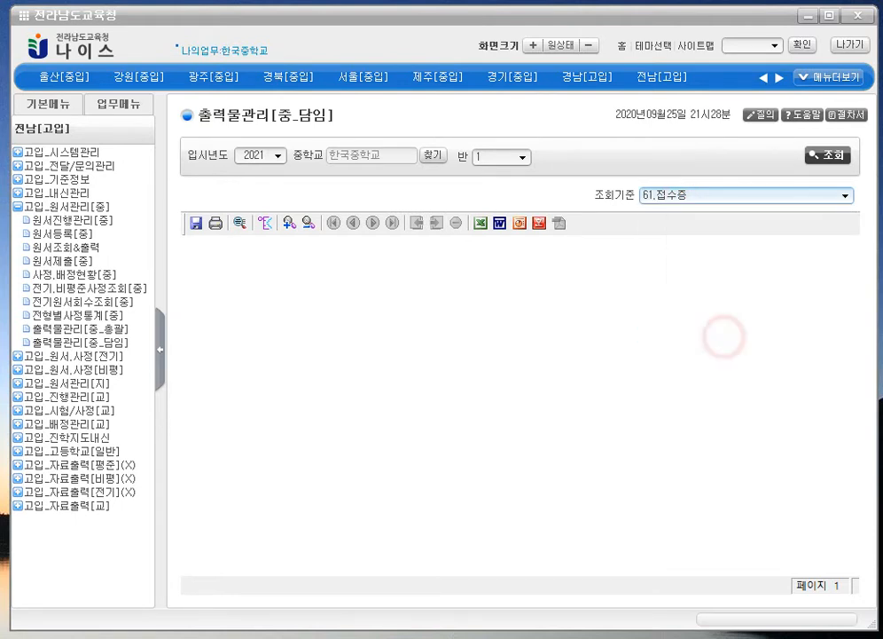
click(827, 155)
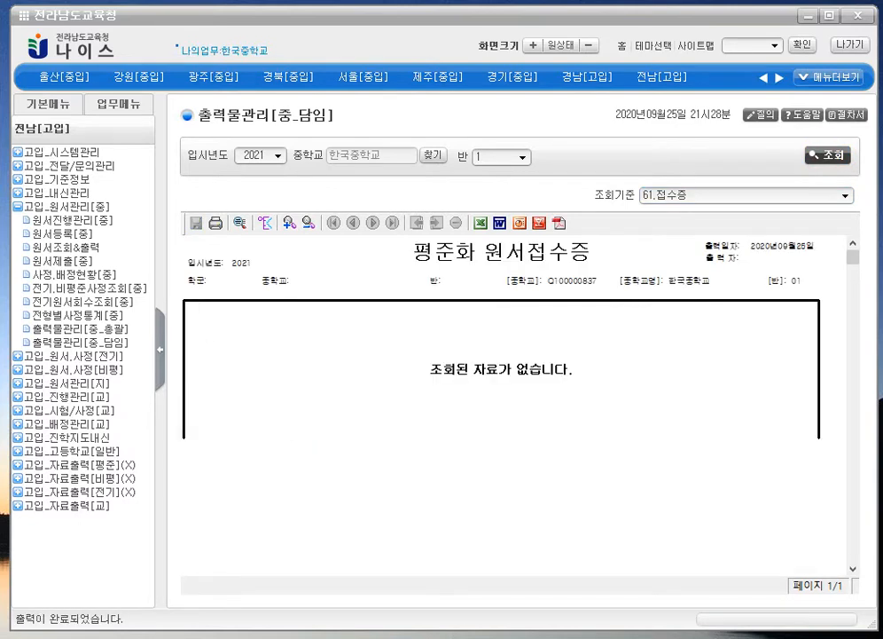
scroll(532, 400, down, 1)
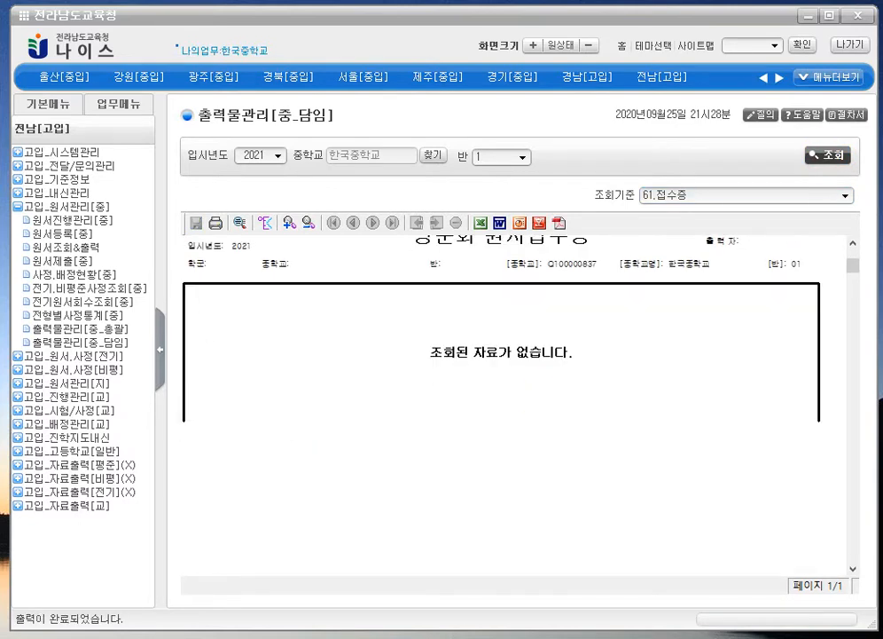
scroll(548, 306, up, 1)
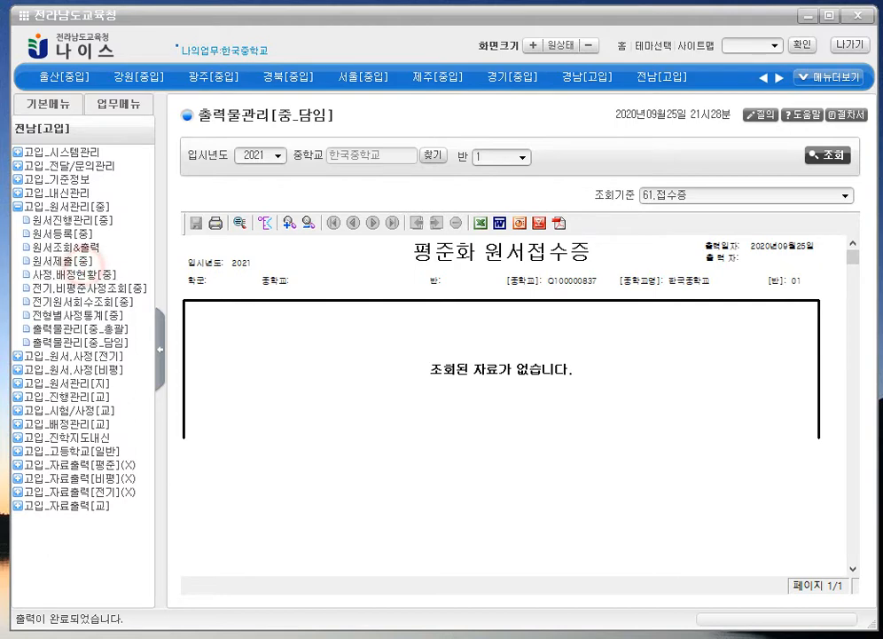
click(55, 261)
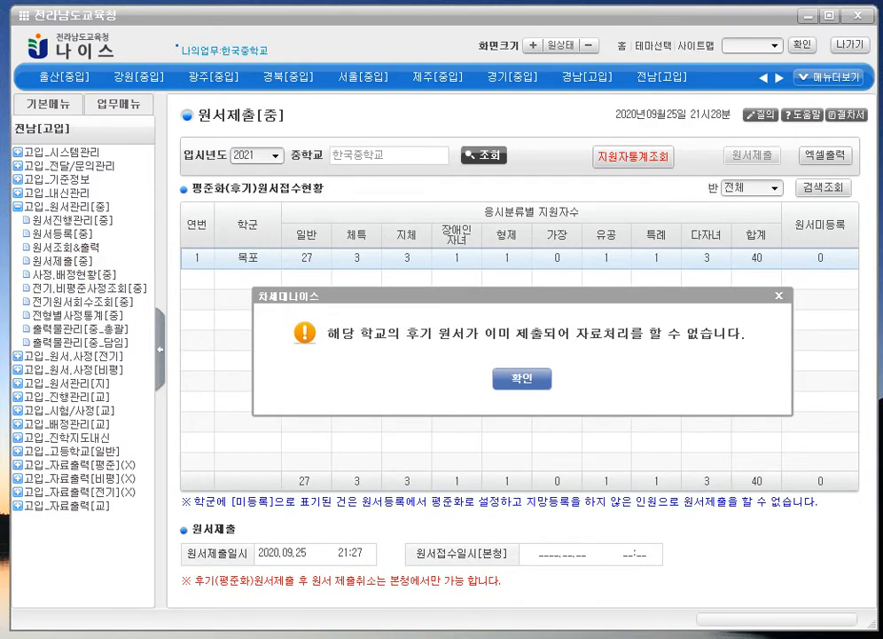
- Reload the submission page to show the 21:28 receipt time, then reopen the printouts page
click(521, 379)
right_click(569, 274)
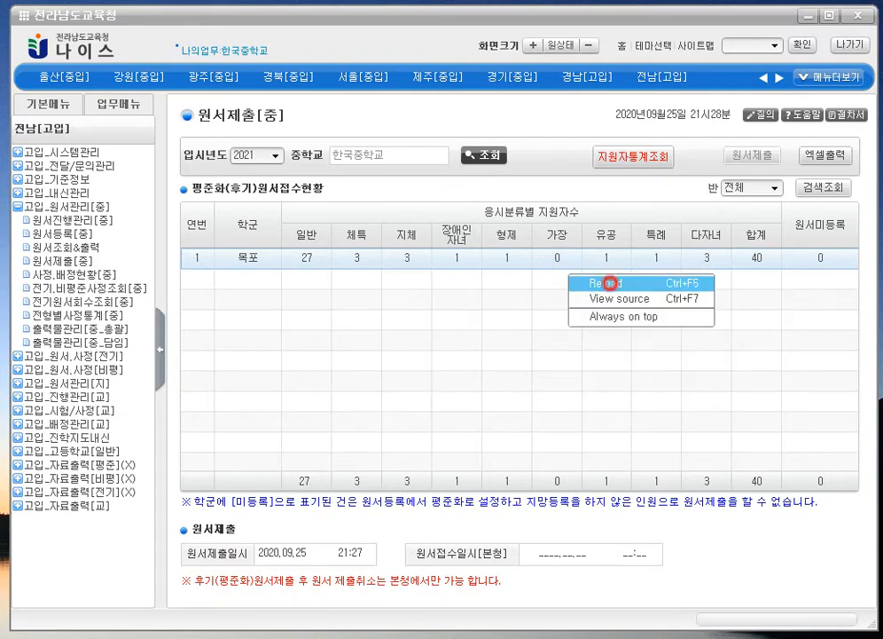
click(610, 283)
key(Return)
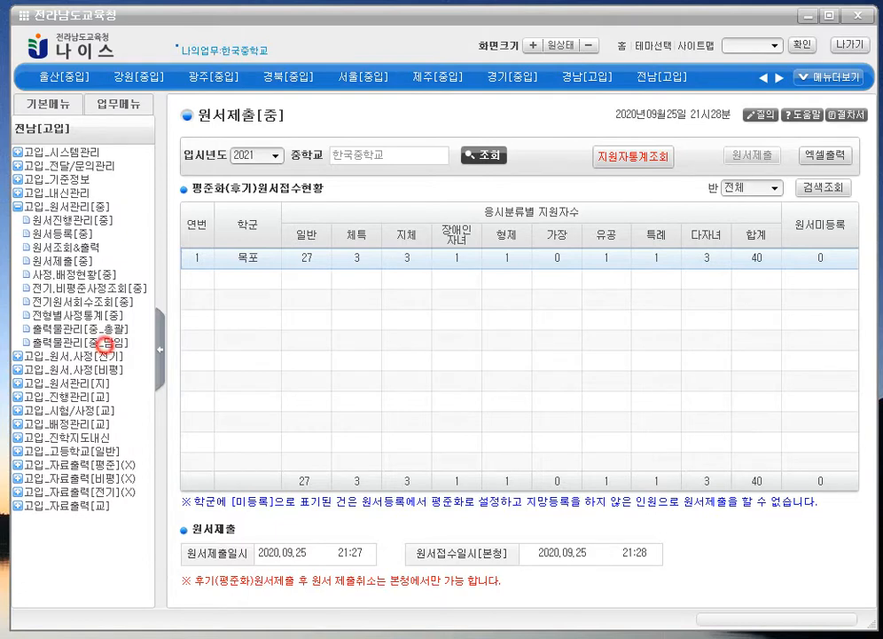
click(106, 342)
click(721, 196)
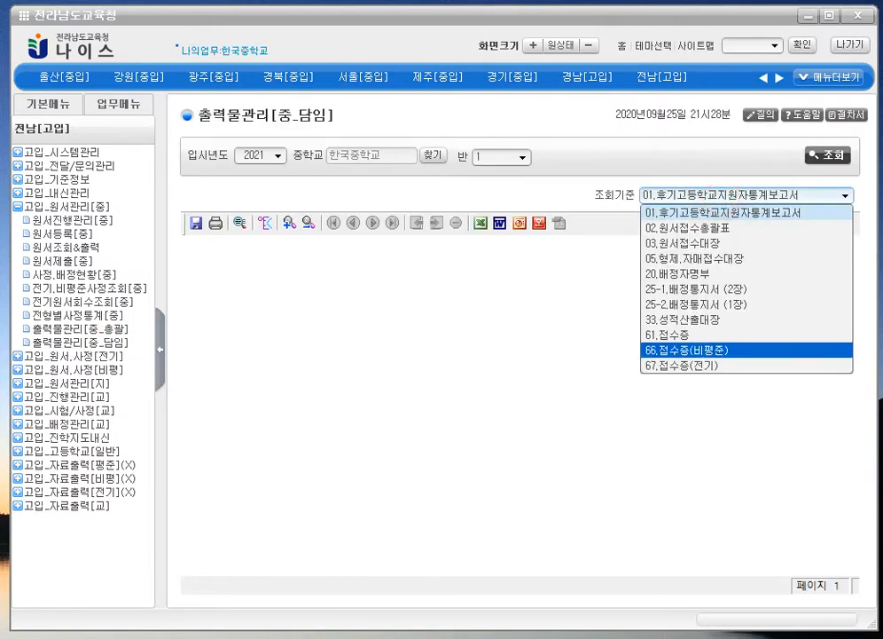
- Generate the 61.접수증 receipts for class 4 and scroll through the four-page report
click(712, 334)
click(827, 155)
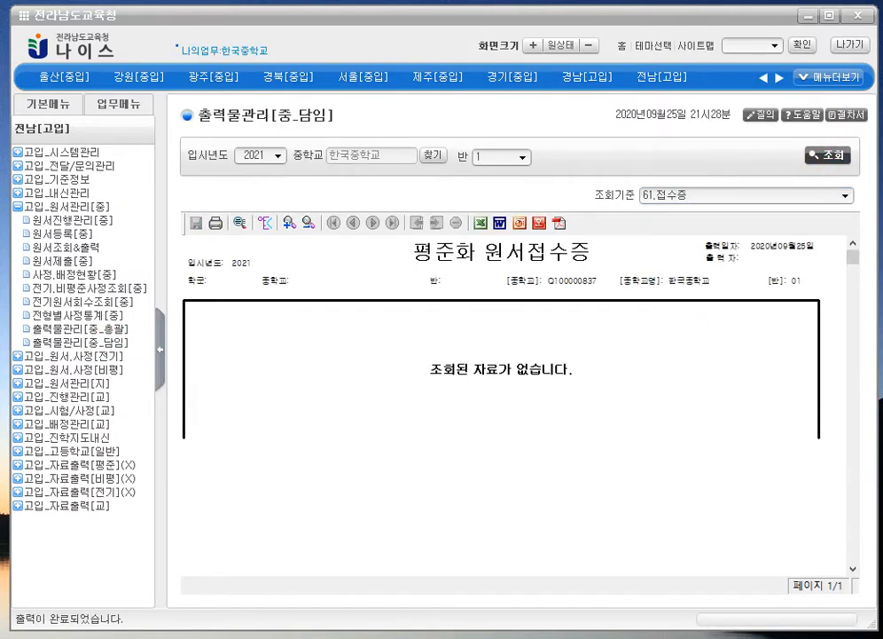
click(827, 155)
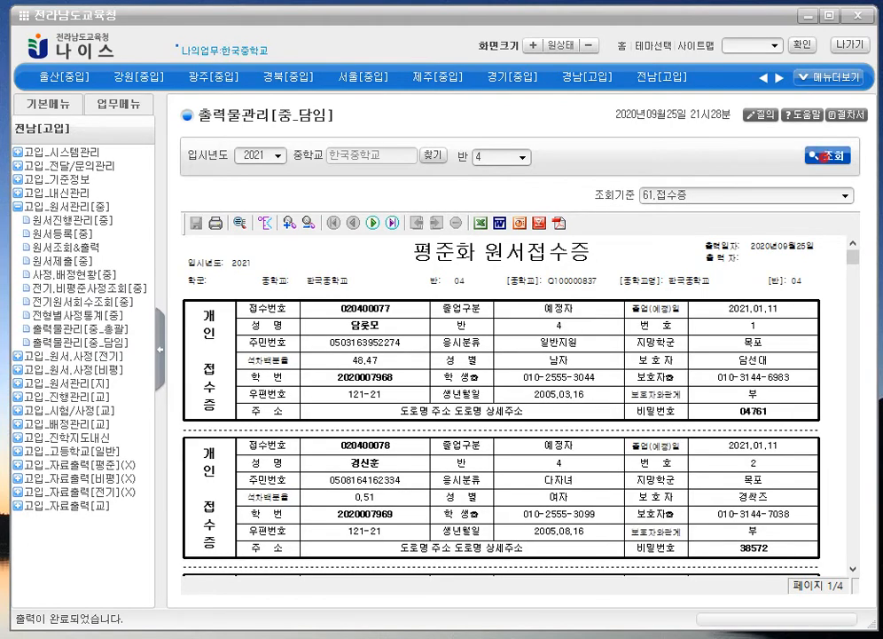
click(827, 155)
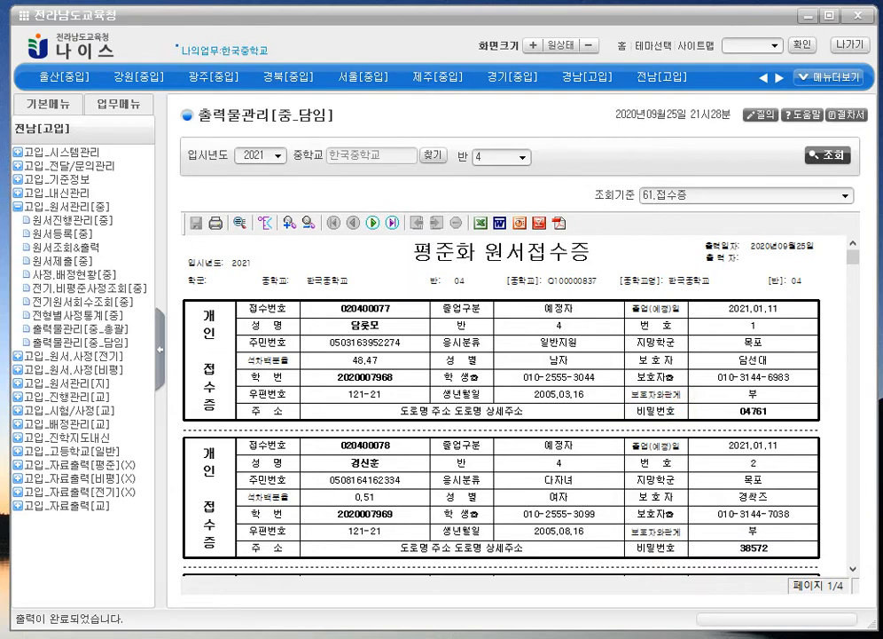
scroll(515, 400, down, 1)
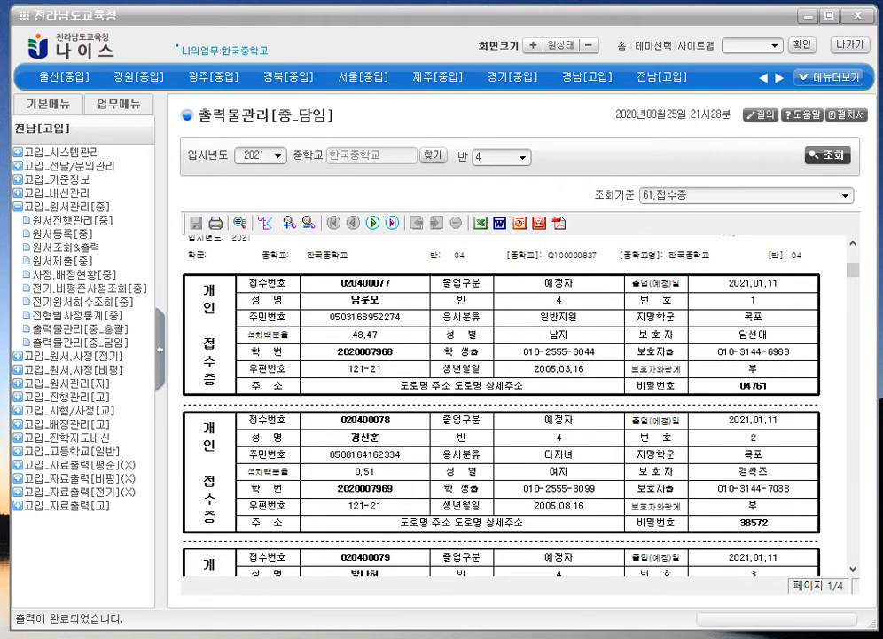
click(719, 381)
click(571, 302)
- Reopen 원서제출[중] past the already-submitted notice to see submission at 21:27 and receipt at 21:28
click(55, 261)
click(521, 320)
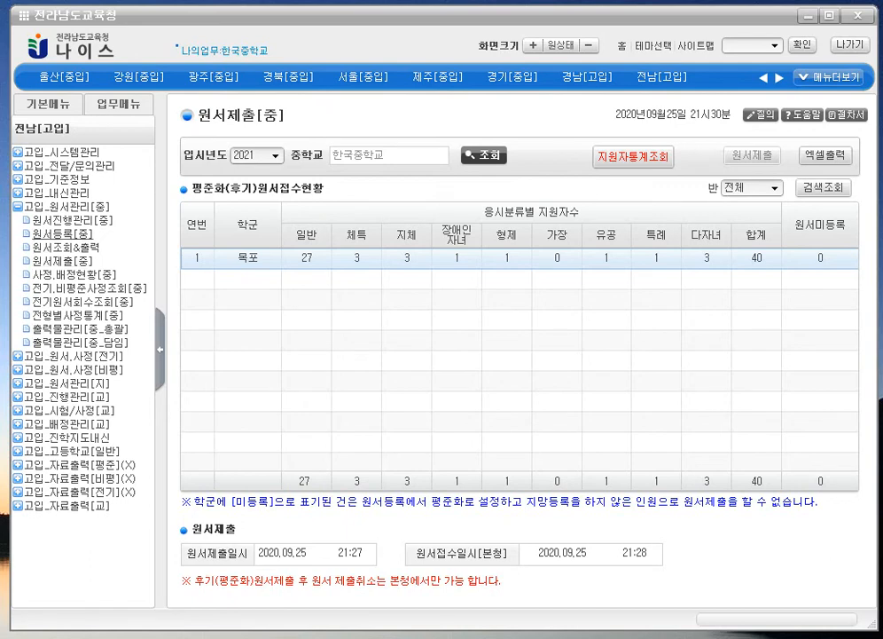
- Bring up the 평준화[후기]원서등록 list for class 4, past the no-applicants notice
click(72, 236)
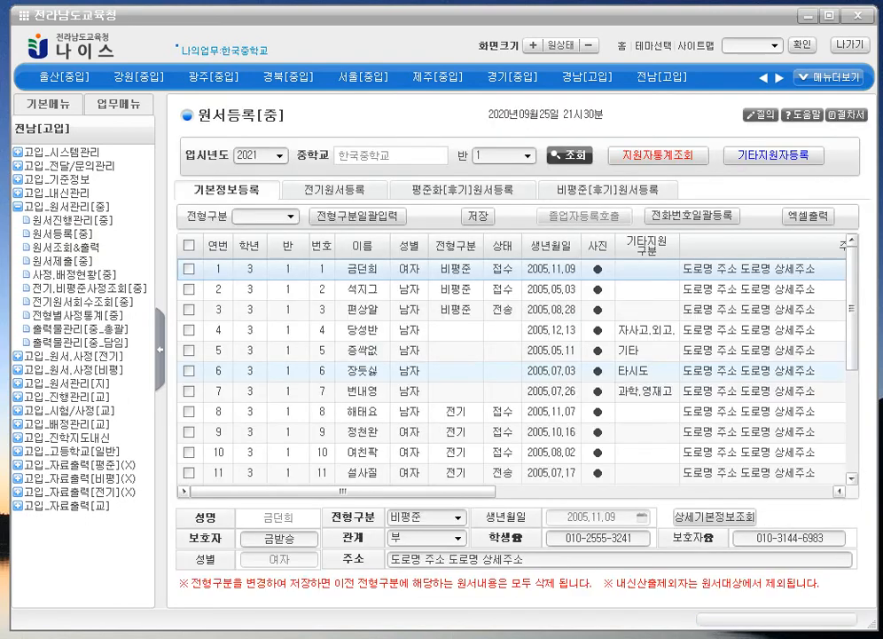
click(435, 192)
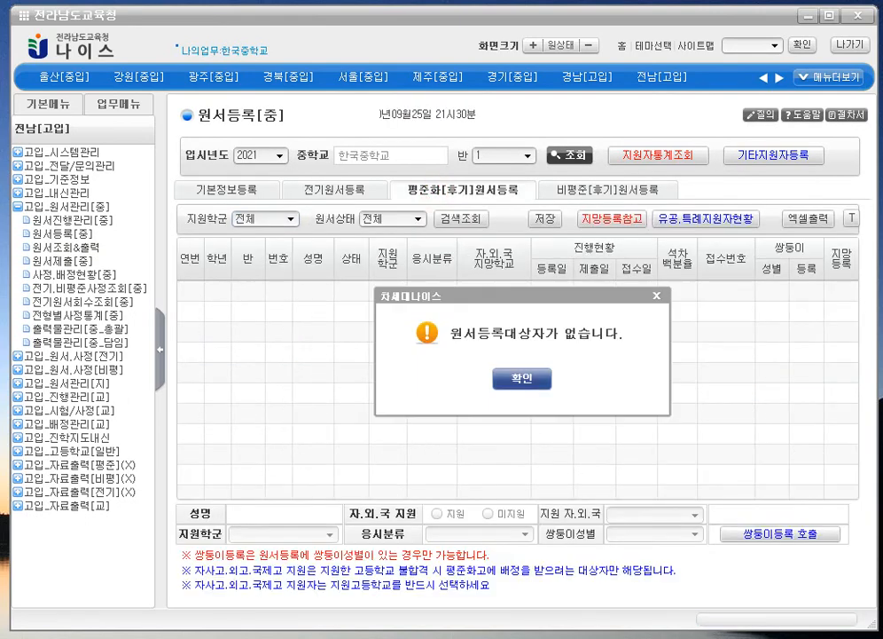
click(519, 376)
click(528, 155)
click(518, 214)
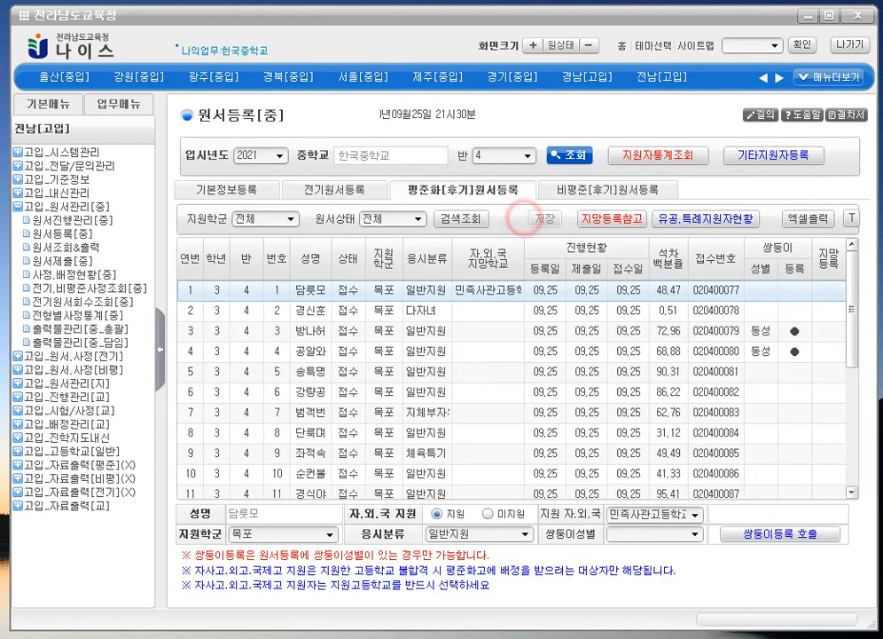
- Check the details of applicants 1–5 and 10, including applicant 4's twin registration
click(532, 312)
click(517, 290)
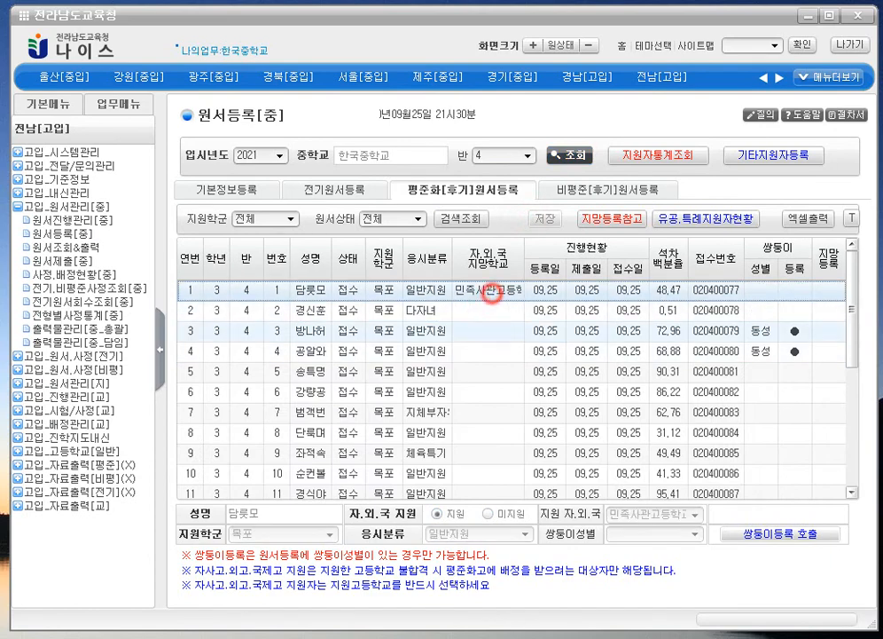
click(514, 470)
scroll(515, 470, down, 3)
scroll(568, 399, up, 3)
click(628, 312)
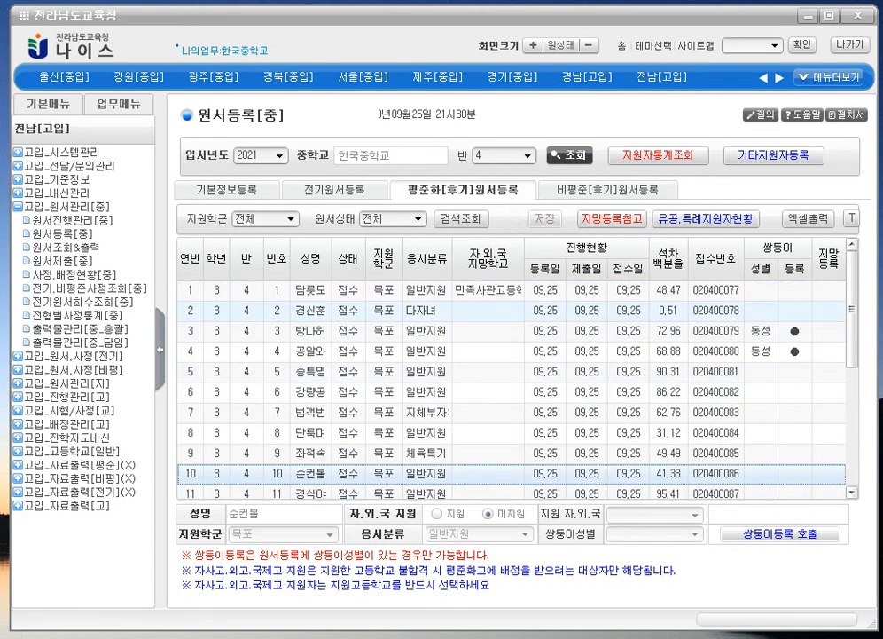
click(592, 293)
click(591, 330)
click(595, 368)
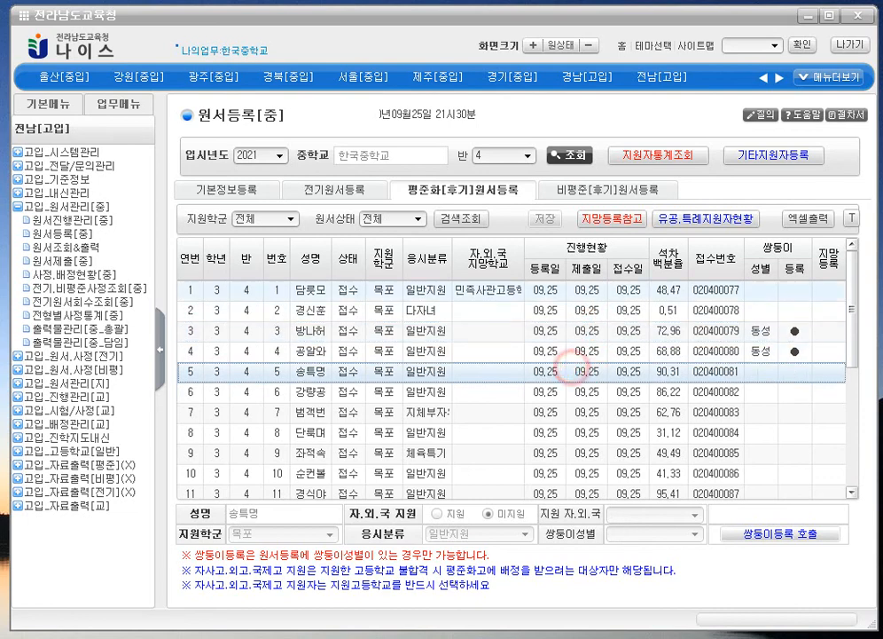
click(587, 293)
click(588, 350)
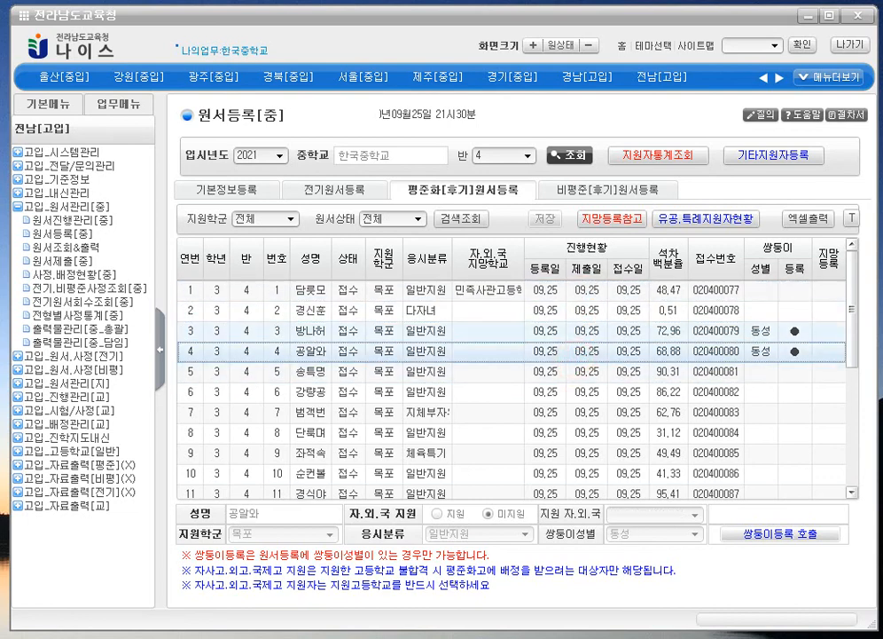
- Review applicant 1's special school choice and applicant 2's details
click(832, 296)
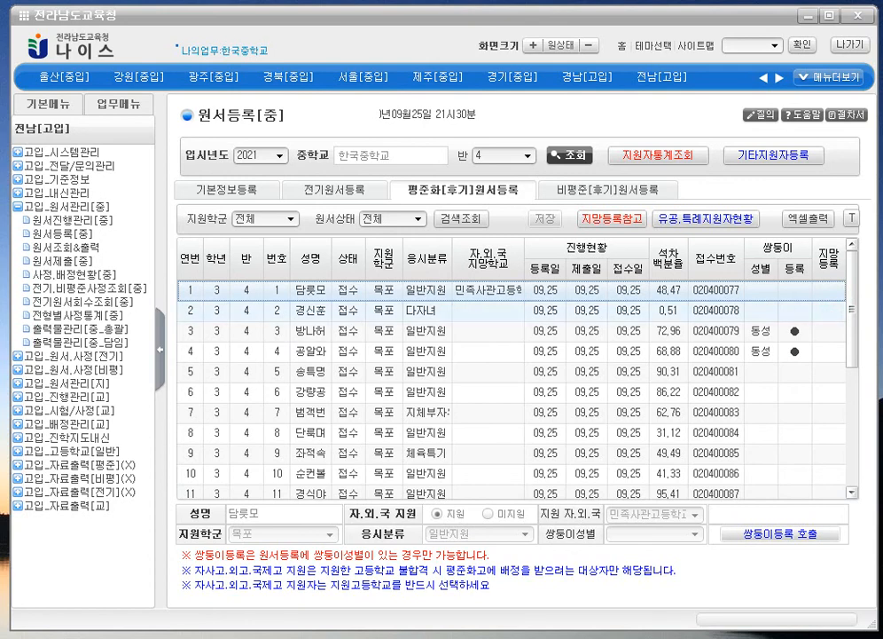
click(834, 309)
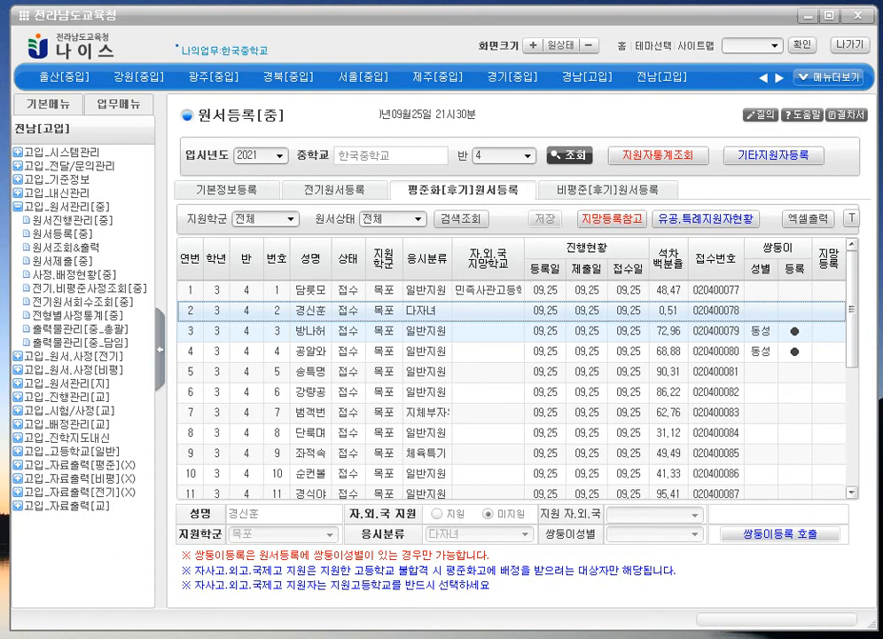
click(838, 306)
click(354, 290)
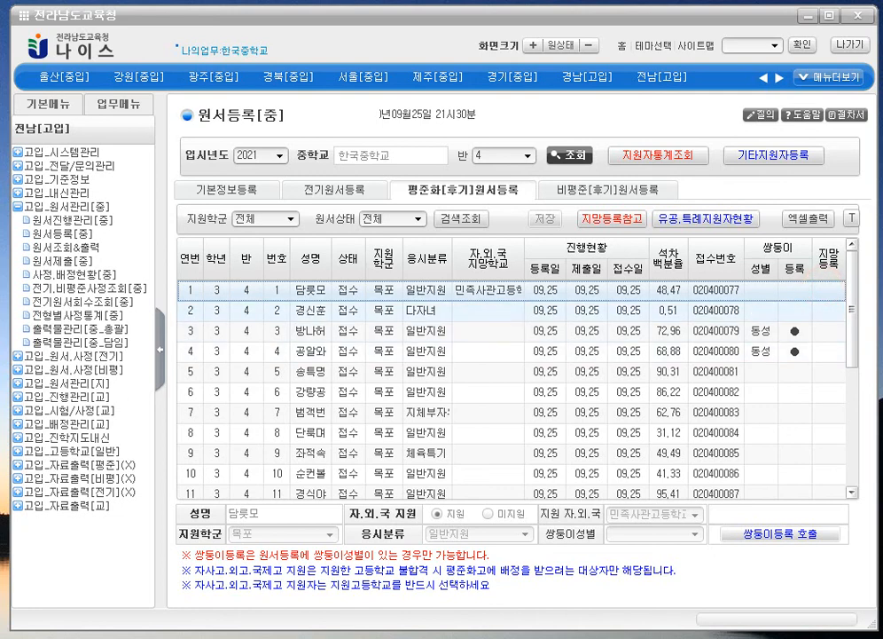
scroll(515, 386, down, 4)
scroll(514, 386, up, 4)
scroll(515, 386, down, 4)
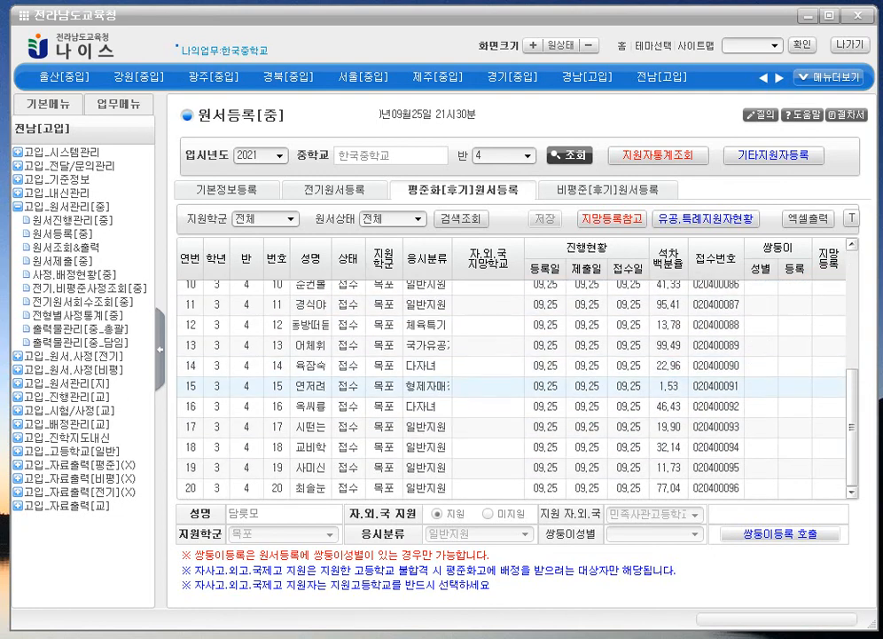
scroll(757, 470, up, 4)
scroll(757, 470, down, 4)
- Check applicants 13, 14 and 17–20 further down the class 4 list, all dated 09.25
click(758, 480)
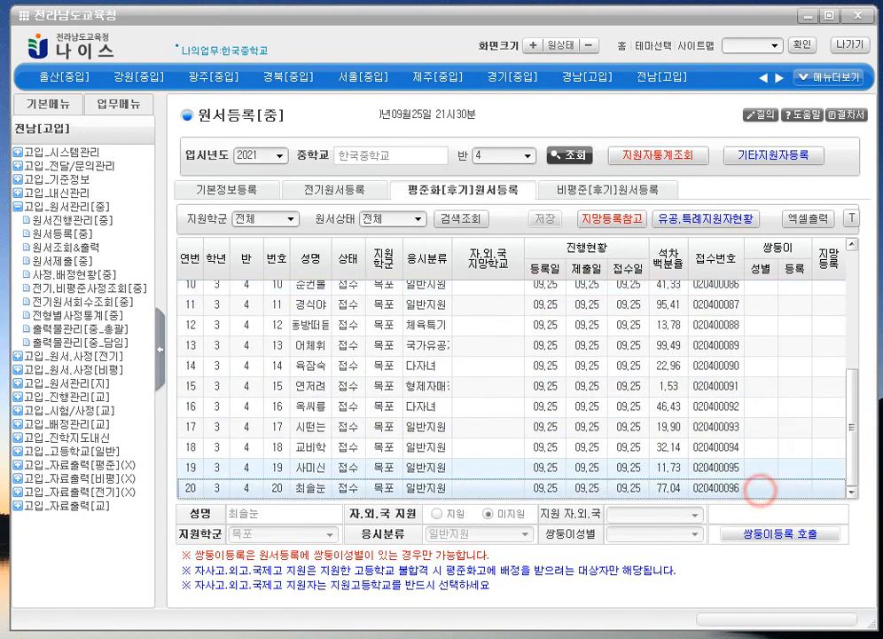
click(771, 465)
click(663, 448)
click(769, 481)
click(769, 428)
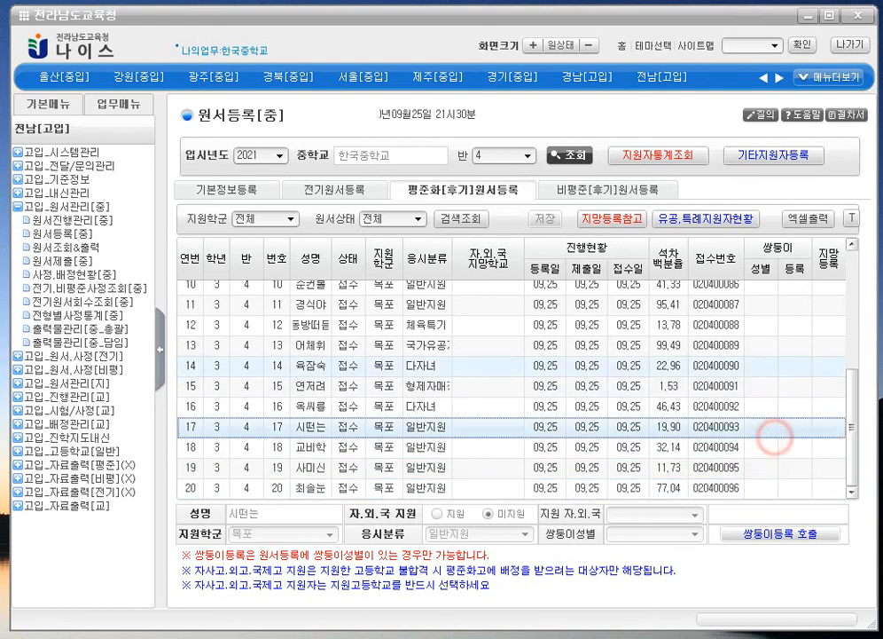
click(656, 346)
click(398, 363)
scroll(398, 364, up, 3)
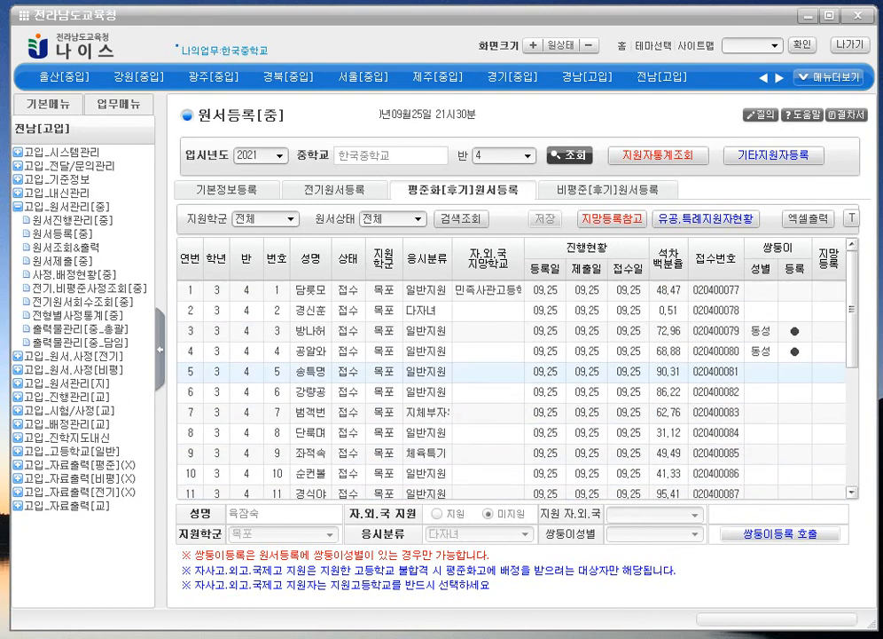